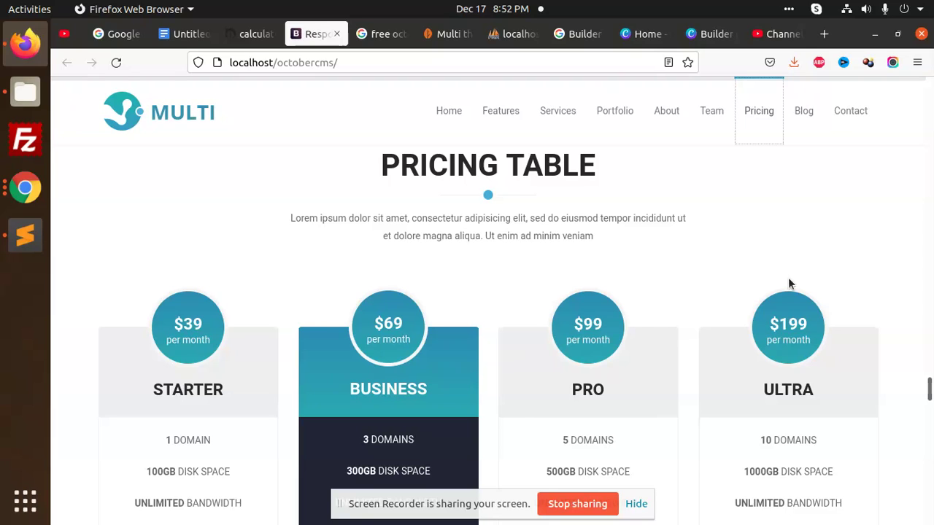
- In the October CMS backend, go to Settings > Updates & Plugins > Install plugins
{"action": "left_click", "coordinate": [237, 35]}
{"action": "left_click", "coordinate": [551, 97]}
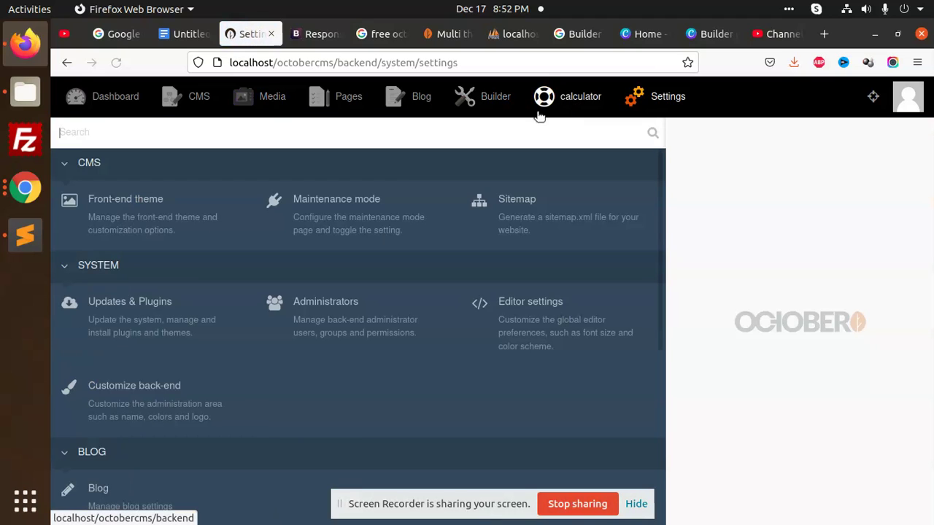
{"action": "left_click", "coordinate": [170, 321]}
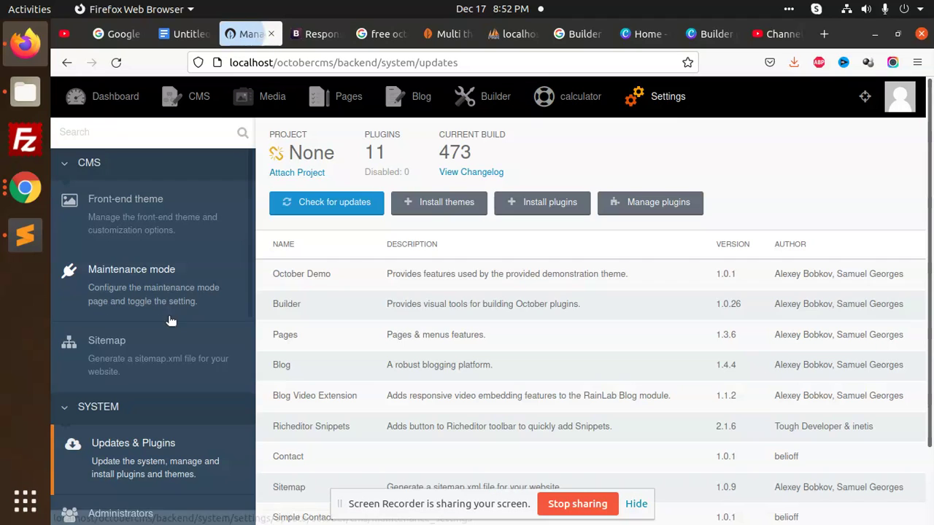
{"action": "left_click", "coordinate": [536, 208]}
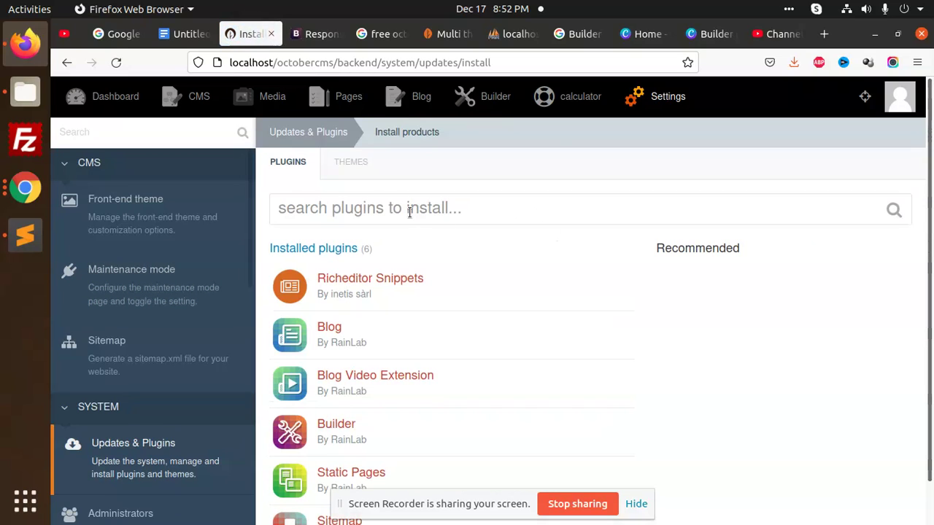
- Search the plugin list for 'groomit', then 'forms' and 'formsit', without finding GromIT
{"action": "type", "text": "g"}
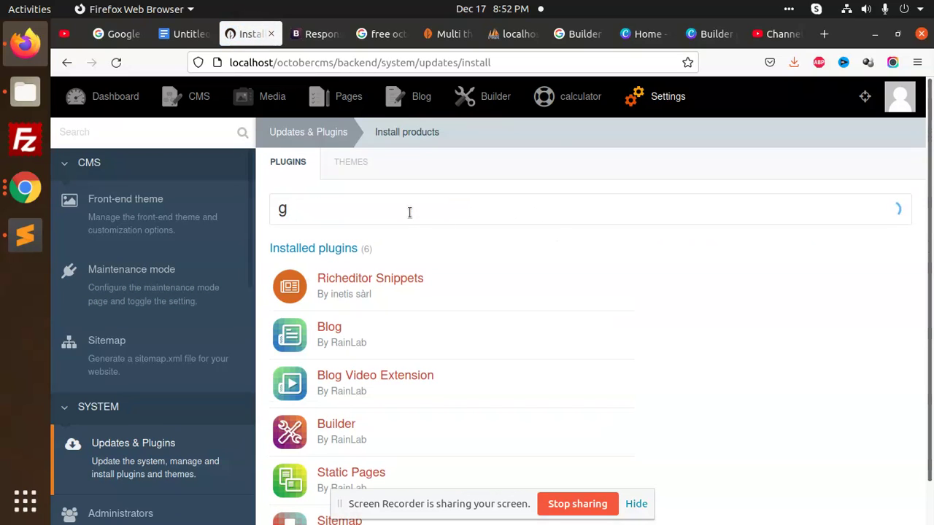
{"action": "type", "text": "roomit"}
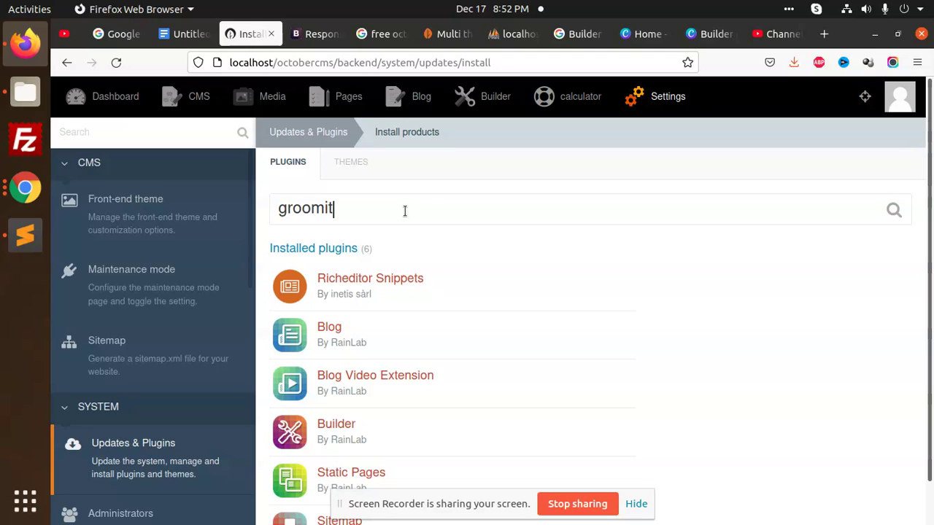
{"action": "key", "text": "BackSpace"}
{"action": "key", "text": "BackSpace"}
{"action": "key", "text": "BackSpace"}
{"action": "key", "text": "BackSpace"}
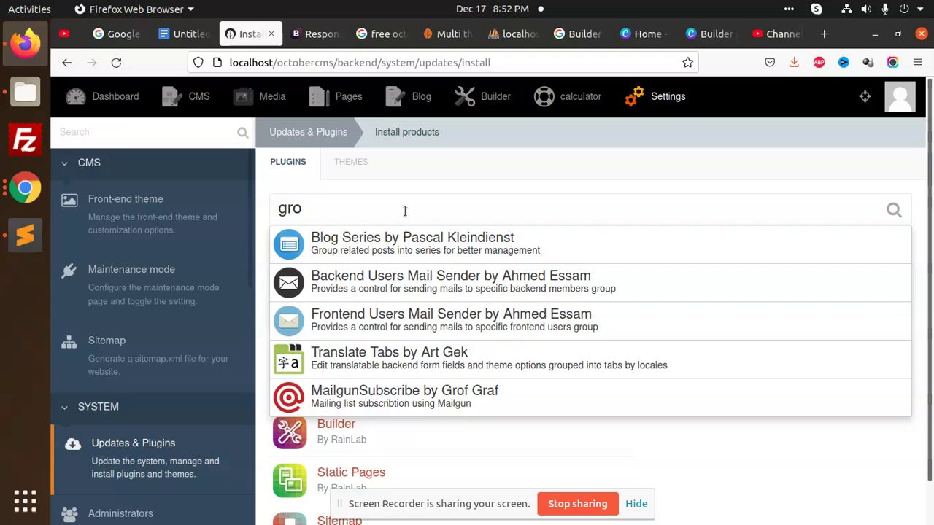
{"action": "key", "text": "BackSpace"}
{"action": "key", "text": "BackSpace"}
{"action": "key", "text": "BackSpace"}
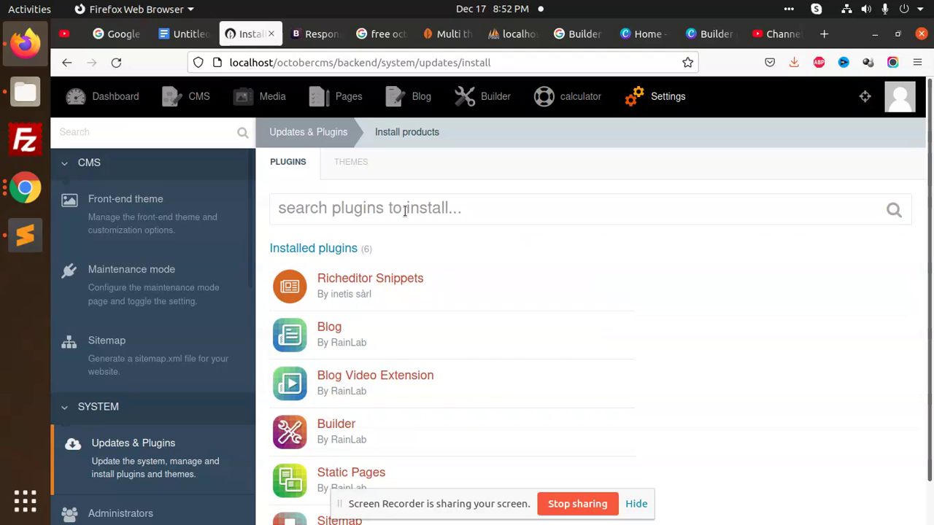
{"action": "type", "text": "fo"}
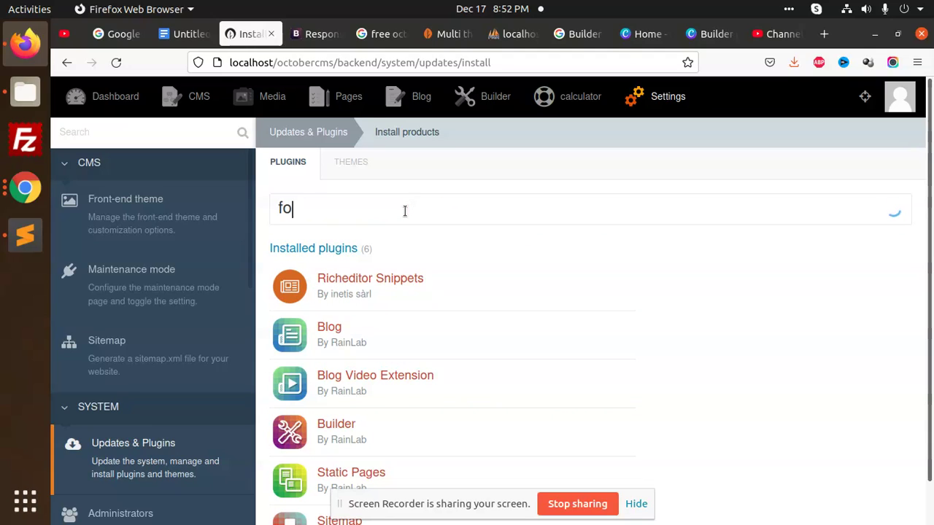
{"action": "type", "text": "rmsd"}
{"action": "key", "text": "BackSpace"}
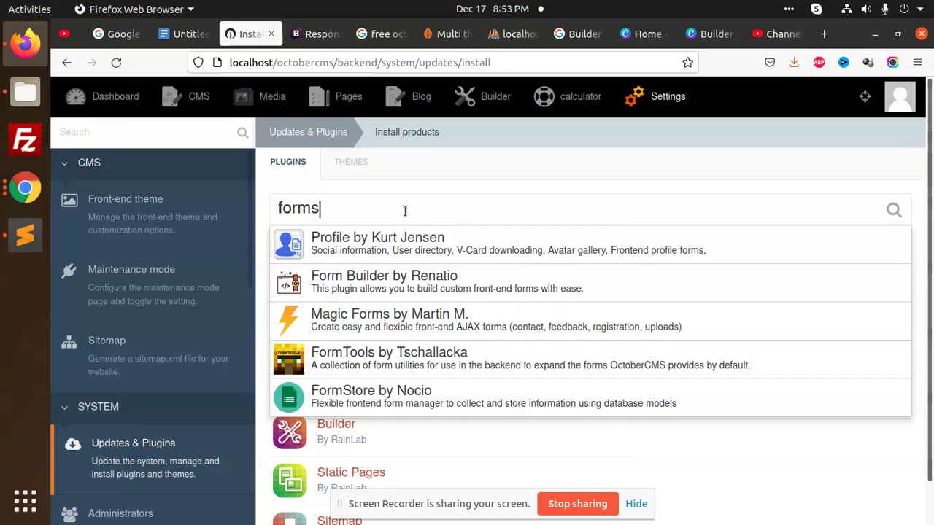
{"action": "type", "text": "it"}
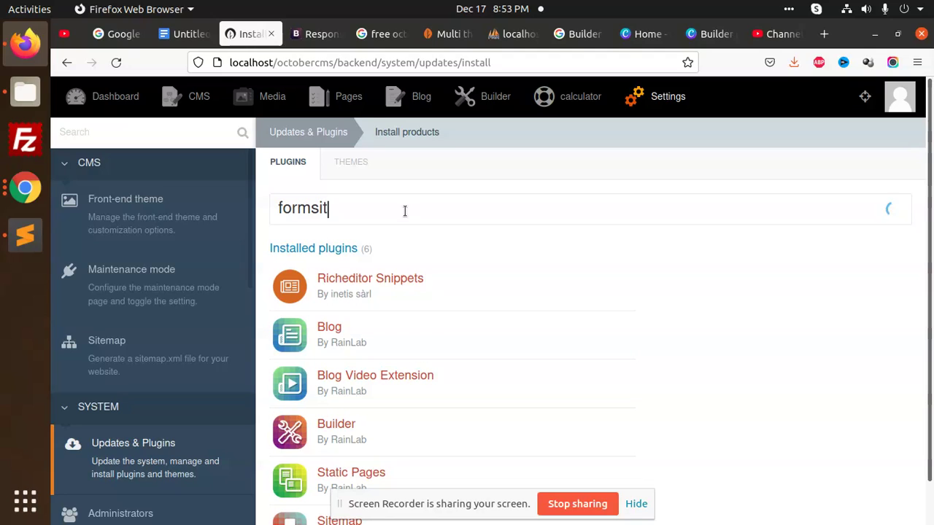
{"action": "left_click", "coordinate": [824, 33]}
- Search Google for 'octomer cms grrom it' and check the first October CMS result
{"action": "type", "text": "oc"}
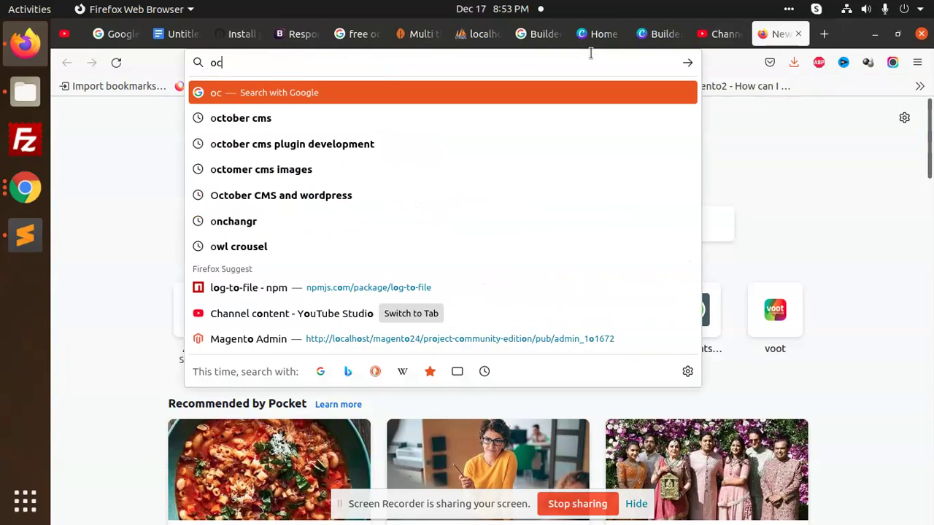
{"action": "type", "text": "tomer cms"}
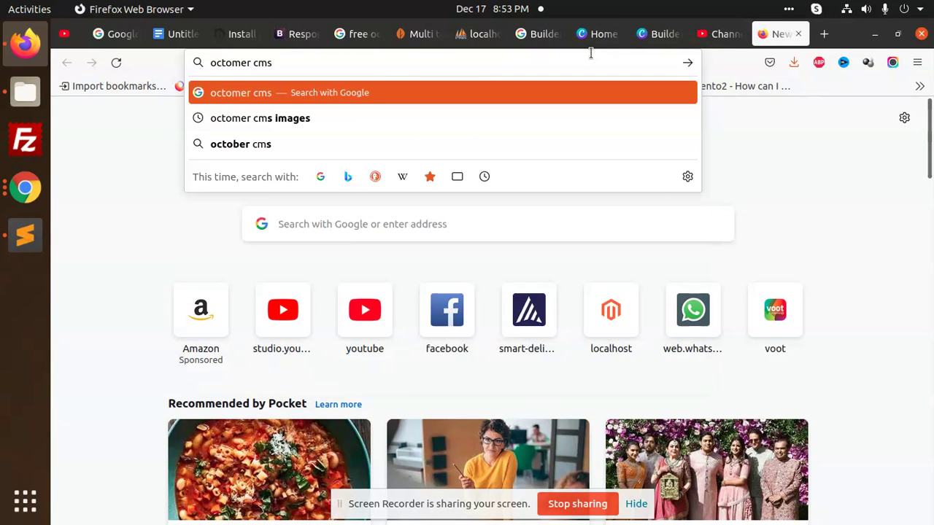
{"action": "type", "text": " grrom it"}
{"action": "key", "text": "Return"}
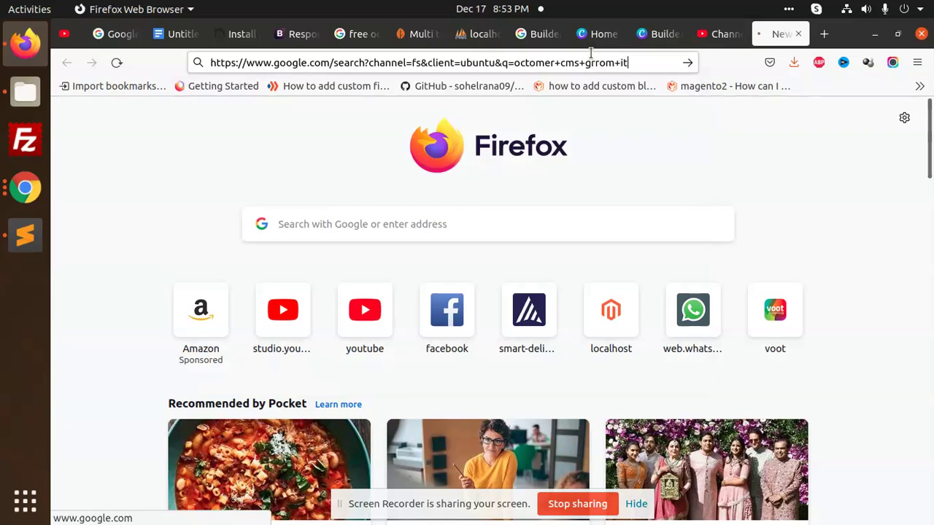
{"action": "middle_click", "coordinate": [269, 278]}
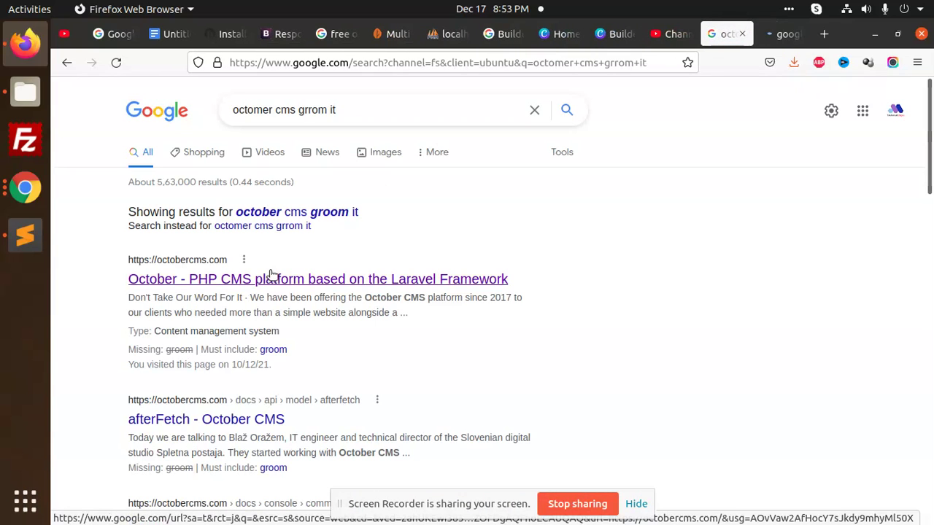
{"action": "left_click", "coordinate": [762, 34]}
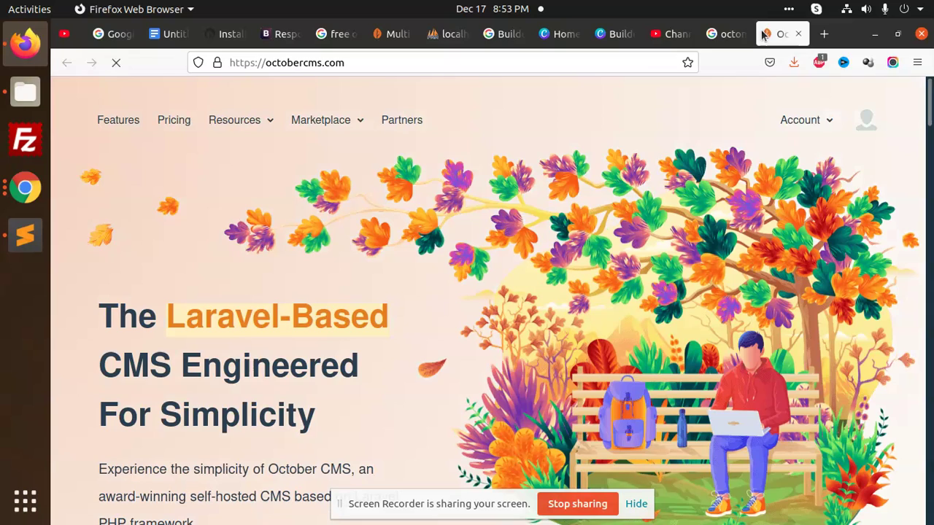
{"action": "left_click", "coordinate": [737, 34]}
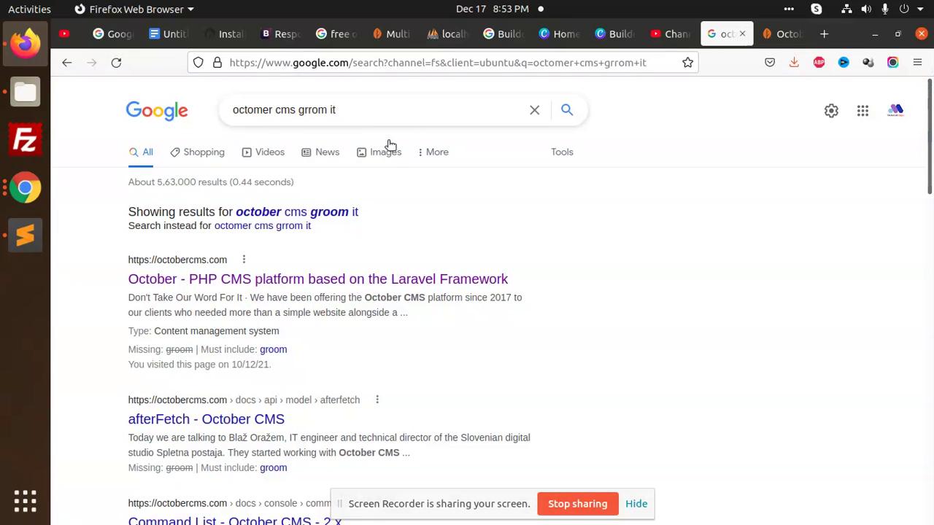
- Change the search to October CMS forms and open the Forms docs and Magic Forms results
{"action": "left_click", "coordinate": [369, 108]}
{"action": "key", "text": "ctrl+a"}
{"action": "left_click", "coordinate": [370, 110]}
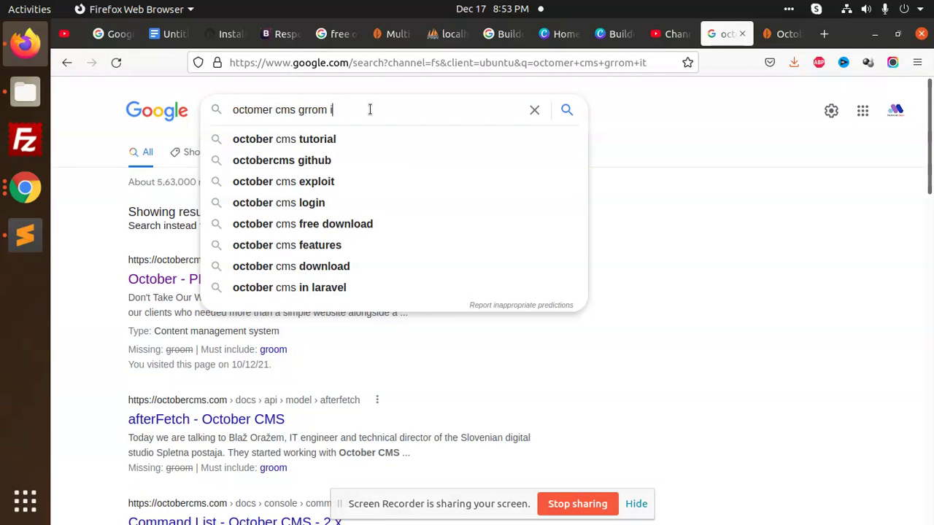
{"action": "key", "text": "BackSpace"}
{"action": "key", "text": "BackSpace"}
{"action": "key", "text": "BackSpace"}
{"action": "key", "text": "BackSpace"}
{"action": "key", "text": "BackSpace"}
{"action": "key", "text": "BackSpace"}
{"action": "key", "text": "BackSpace"}
{"action": "type", "text": "f"}
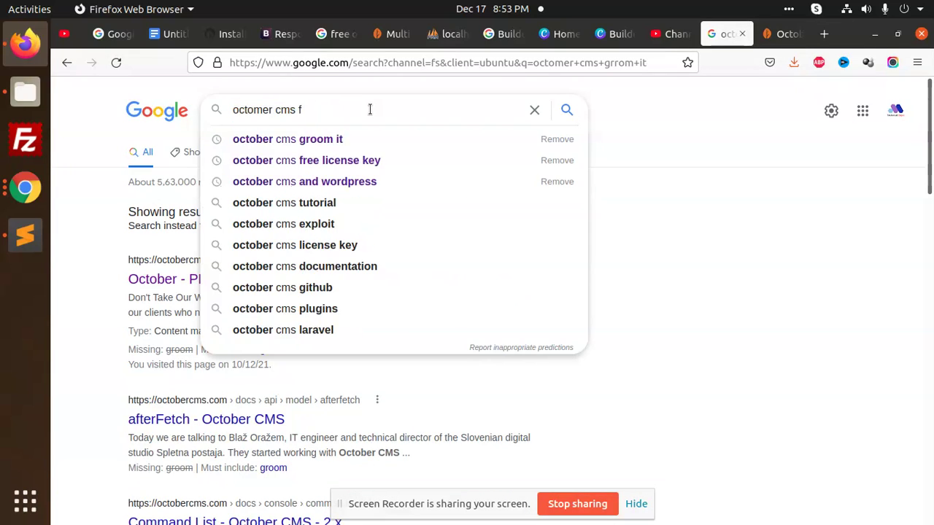
{"action": "type", "text": "orms"}
{"action": "key", "text": "Return"}
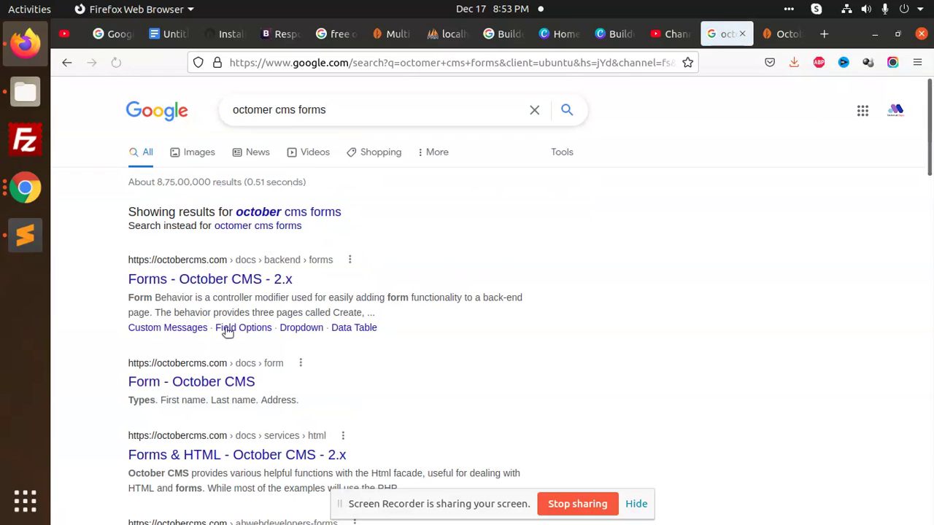
{"action": "middle_click", "coordinate": [257, 290]}
{"action": "scroll", "coordinate": [262, 306], "scroll_direction": "down", "scroll_amount": 4}
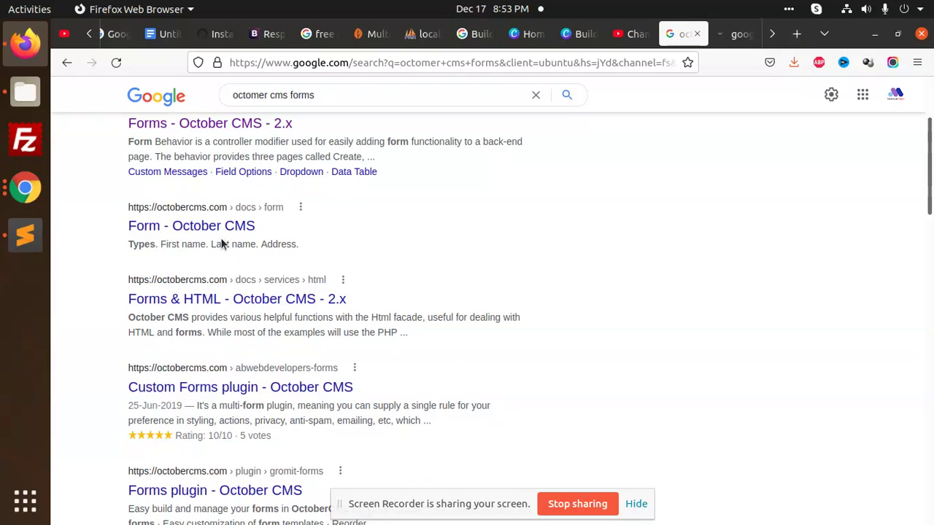
{"action": "scroll", "coordinate": [245, 337], "scroll_direction": "down", "scroll_amount": 3}
{"action": "left_click", "coordinate": [261, 347]}
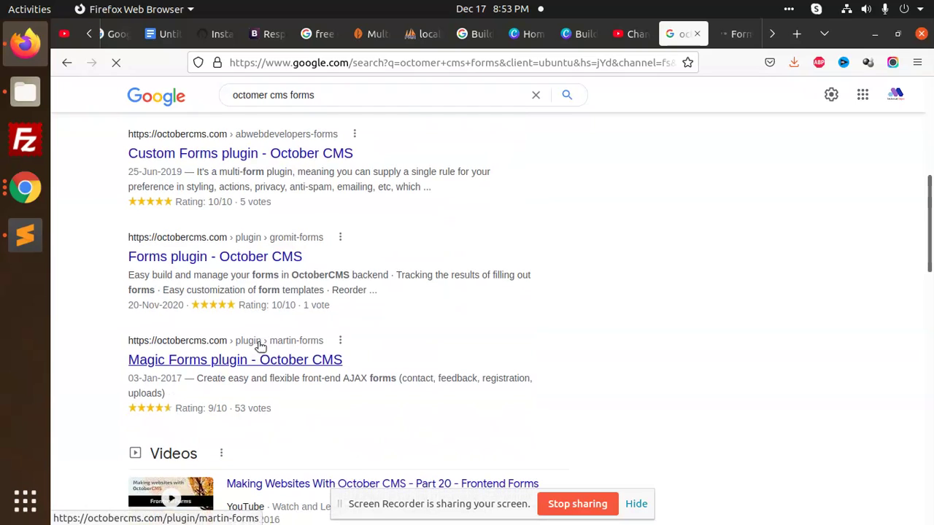
{"action": "scroll", "coordinate": [306, 328], "scroll_direction": "down", "scroll_amount": 8}
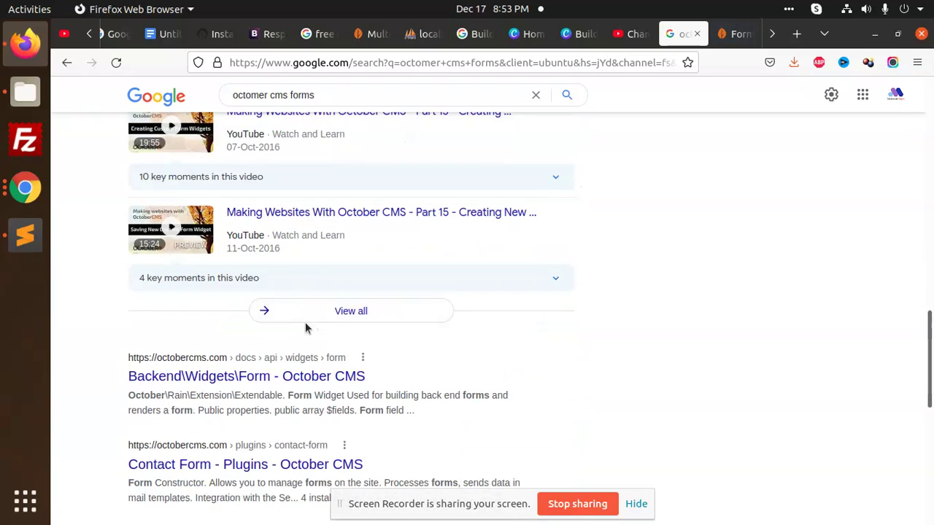
{"action": "scroll", "coordinate": [291, 321], "scroll_direction": "down", "scroll_amount": 5}
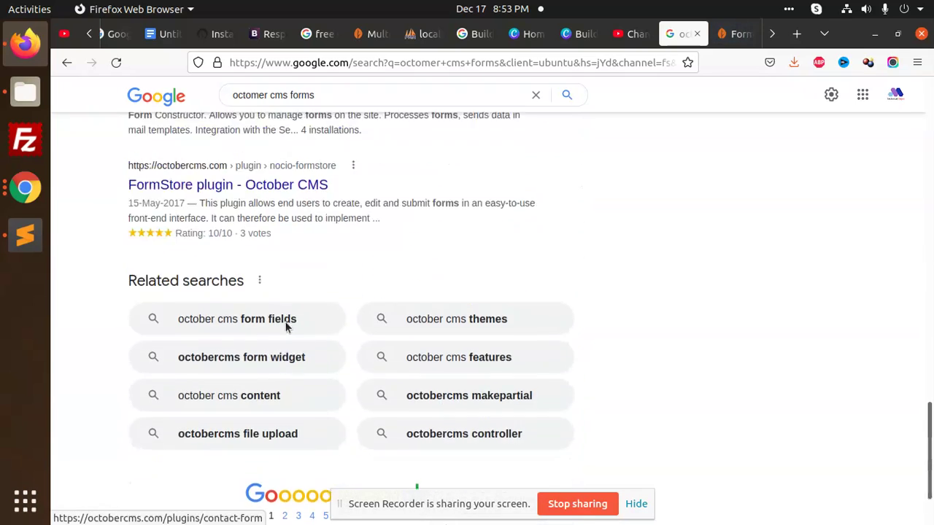
- Skim the Forms documentation, then search Google for 'groom it forms'
{"action": "key", "text": "ctrl+Tab"}
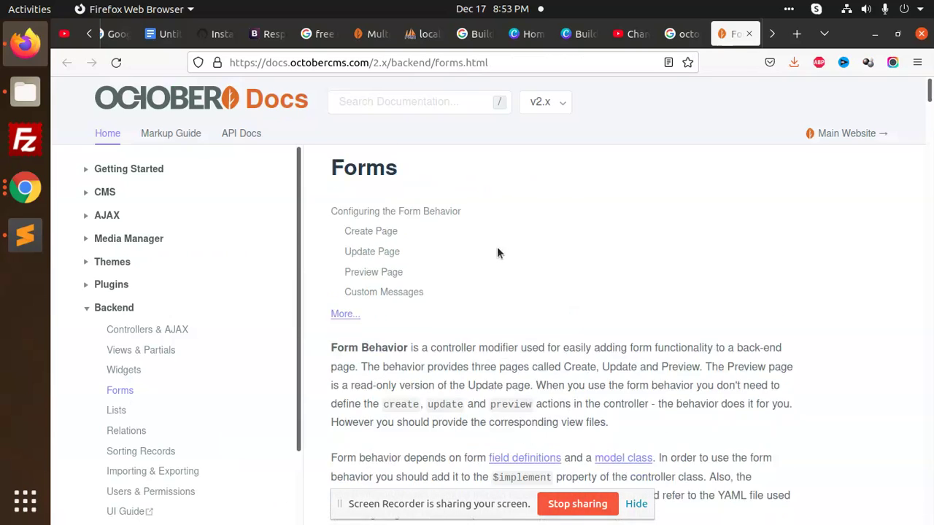
{"action": "scroll", "coordinate": [500, 282], "scroll_direction": "down", "scroll_amount": 10}
{"action": "left_click", "coordinate": [682, 34]}
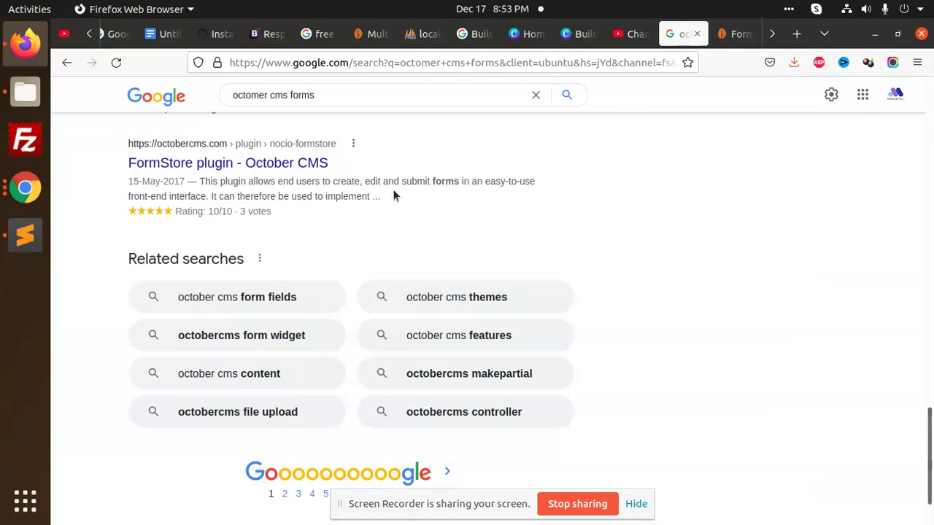
{"action": "scroll", "coordinate": [312, 187], "scroll_direction": "up", "scroll_amount": 3}
{"action": "left_click", "coordinate": [349, 101]}
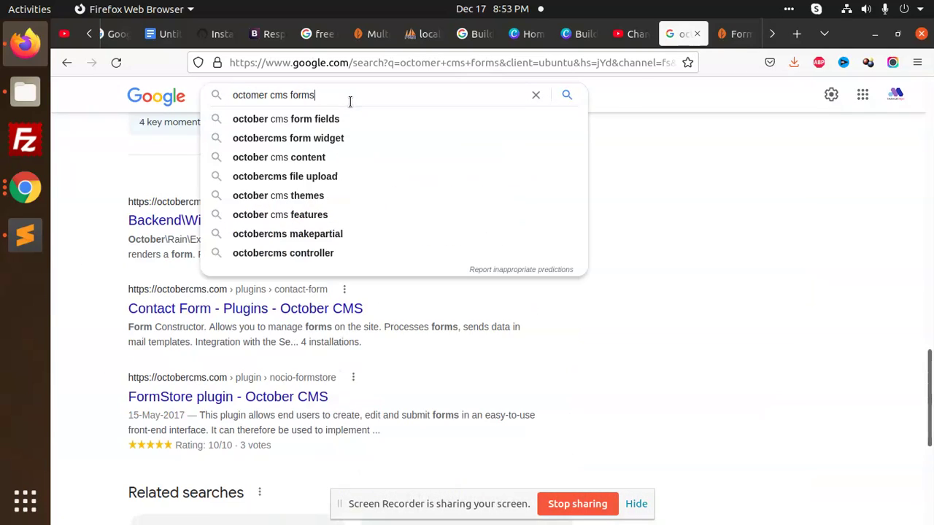
{"action": "type", "text": "gro"}
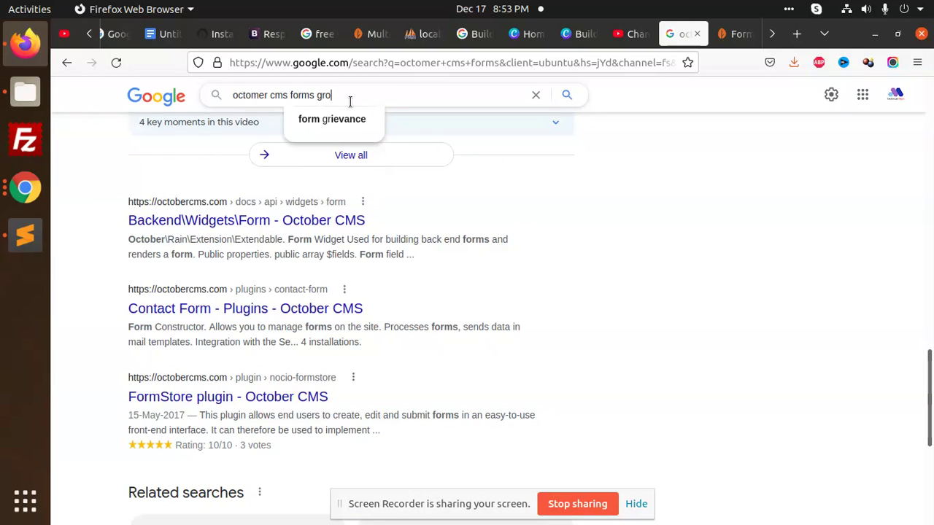
{"action": "type", "text": "om it"}
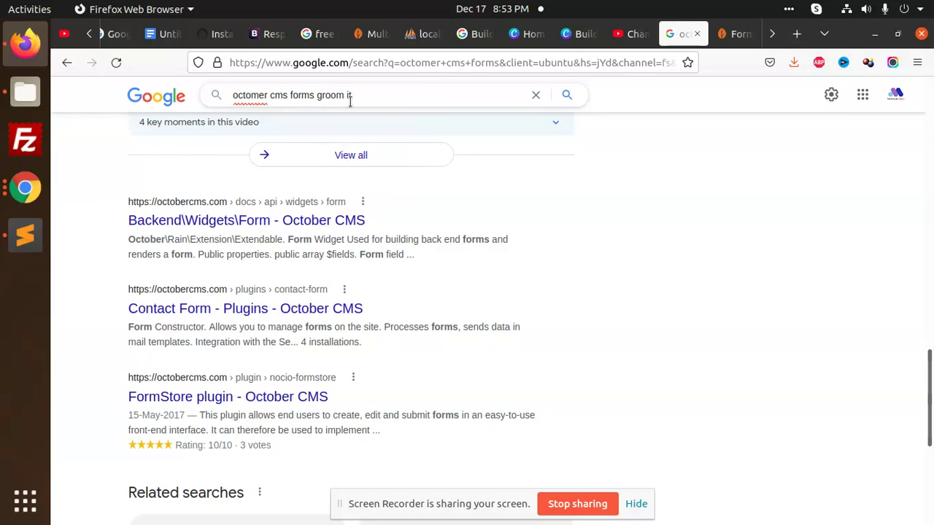
{"action": "type", "text": " forms"}
{"action": "key", "text": "Return"}
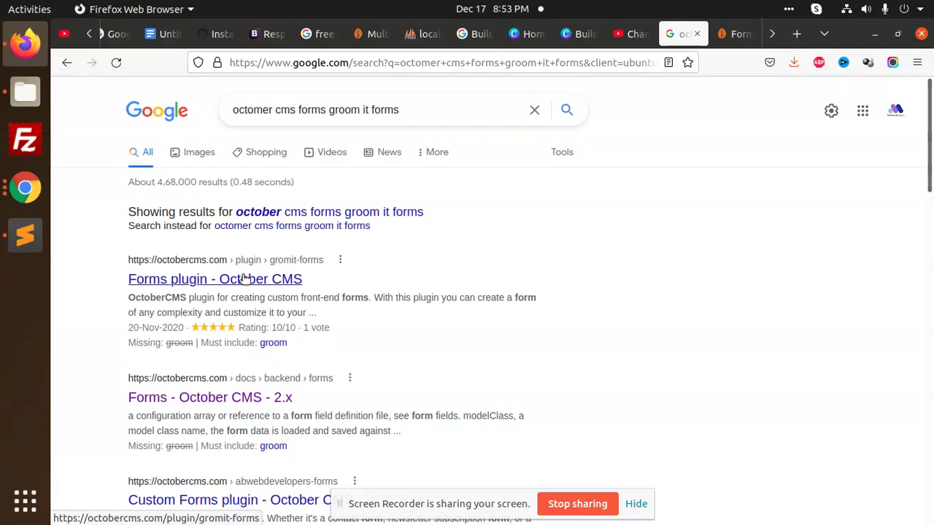
- On the GromIT Forms plugin page, select the plugin name GromIT.Forms
{"action": "left_click", "coordinate": [729, 35]}
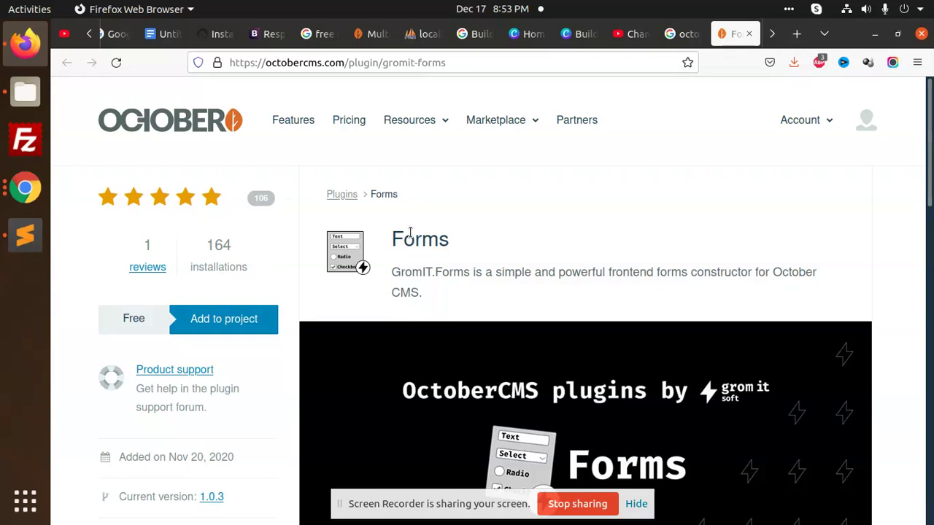
{"action": "left_click_drag", "start_coordinate": [394, 271], "coordinate": [465, 272]}
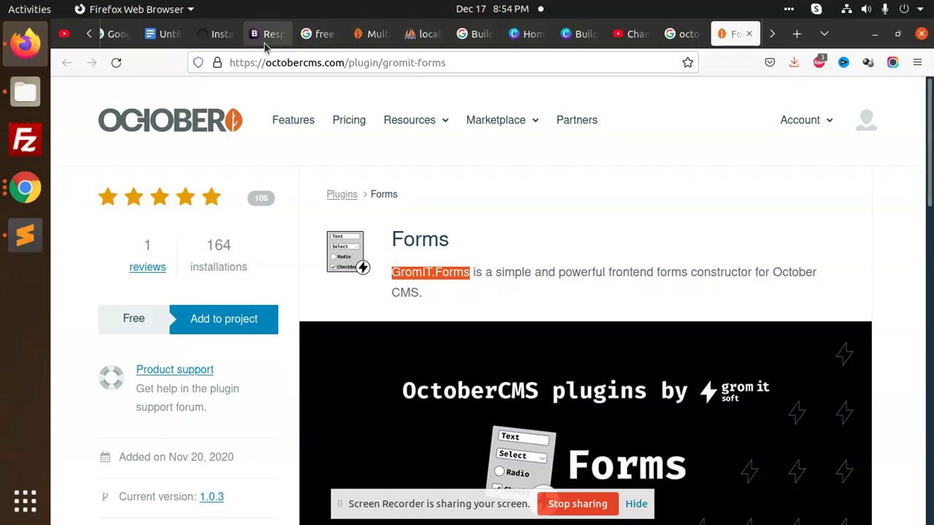
{"action": "left_click", "coordinate": [217, 35]}
- Paste GromIT.Forms over 'formsit' in the plugin search and install Forms by GromIT
{"action": "left_click_drag", "start_coordinate": [355, 211], "coordinate": [275, 213]}
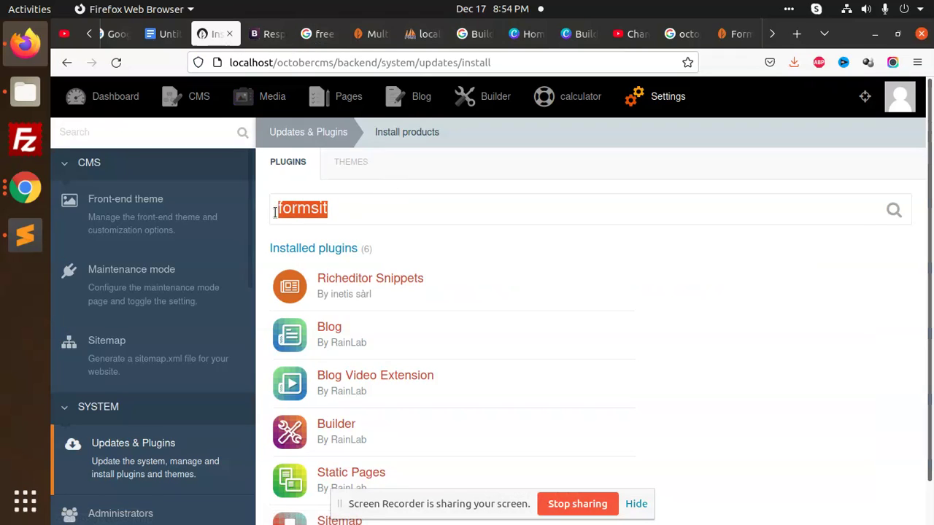
{"action": "type", "text": "GromIT.Forms"}
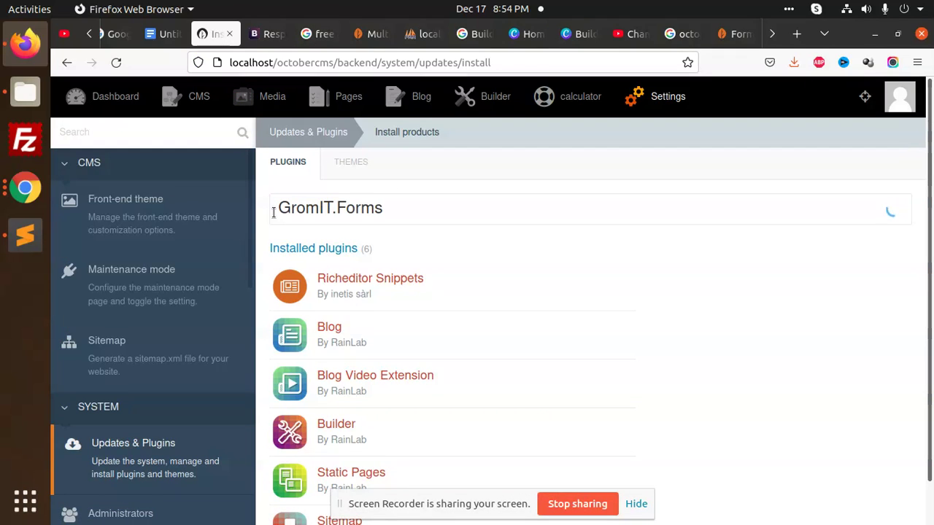
{"action": "left_click", "coordinate": [394, 241]}
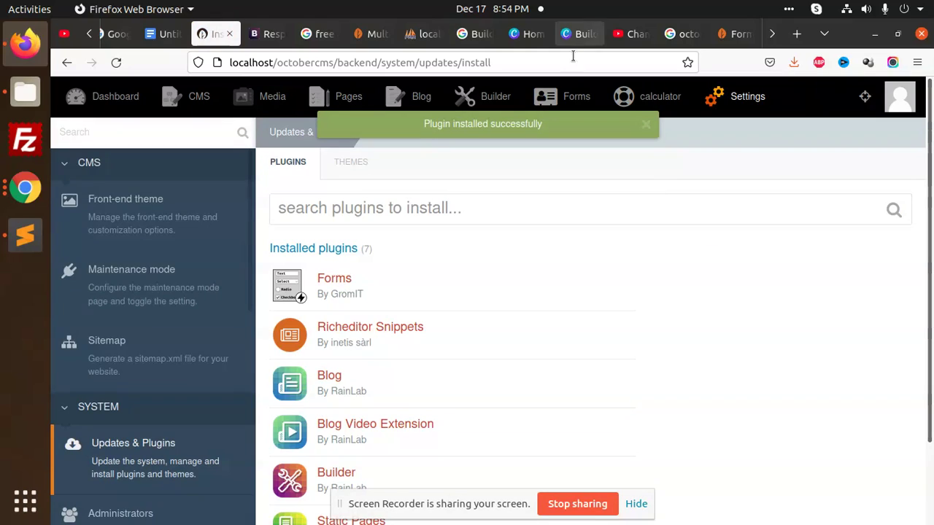
- Create a new form titled 'contact form' from the Forms section
{"action": "left_click", "coordinate": [565, 94]}
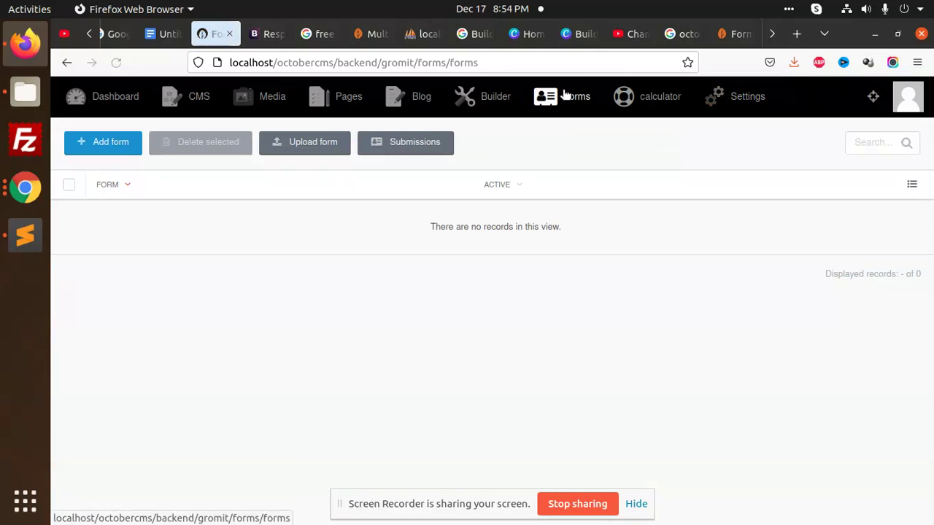
{"action": "left_click", "coordinate": [112, 150]}
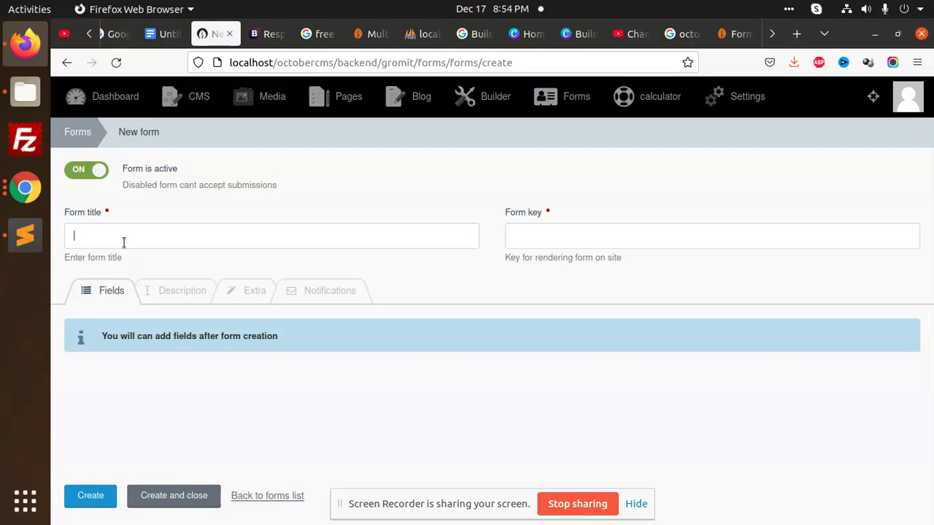
{"action": "type", "text": "contact form"}
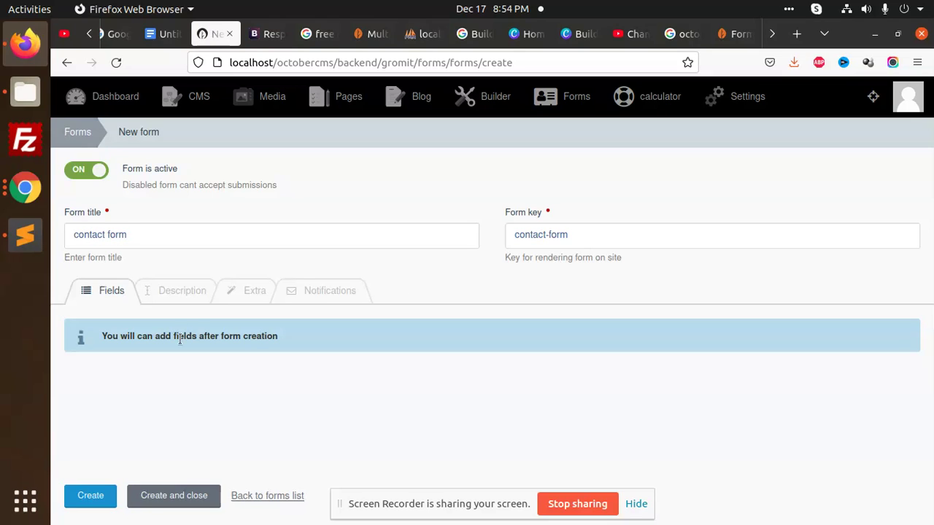
{"action": "left_click", "coordinate": [102, 489]}
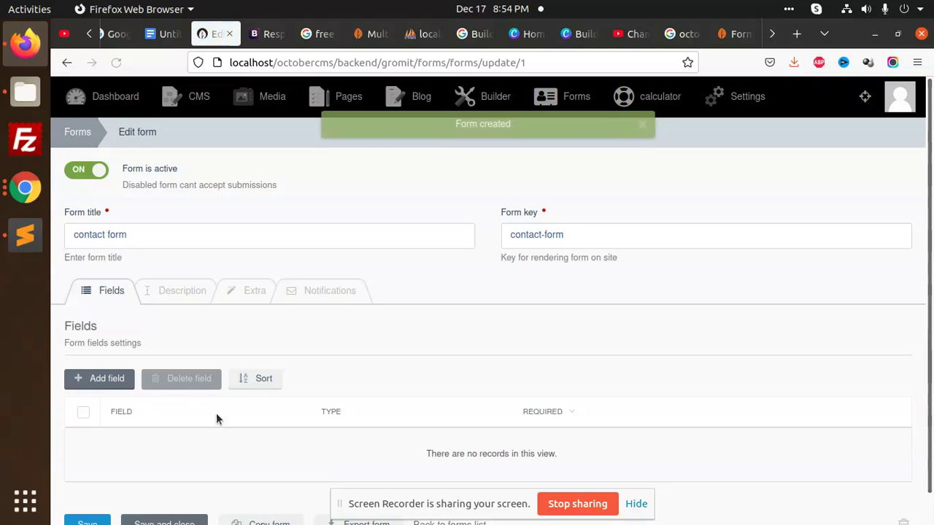
- Add text string fields labelled 'name' and 'email' to the contact form, saving between them
{"action": "left_click", "coordinate": [97, 380]}
{"action": "left_click", "coordinate": [110, 407]}
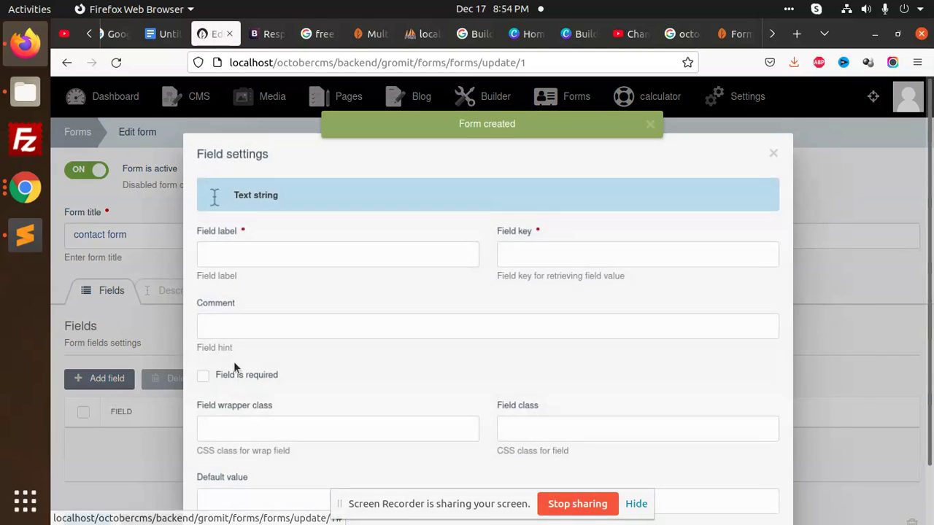
{"action": "type", "text": "name"}
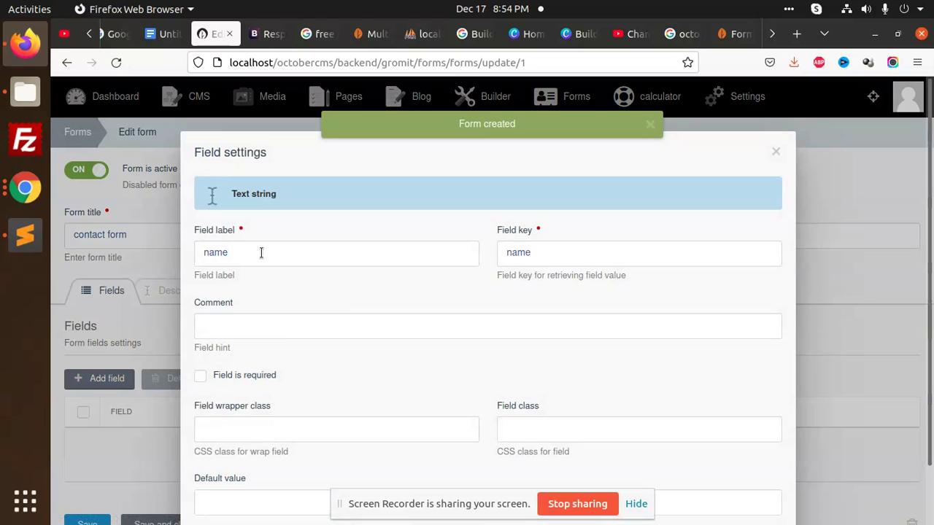
{"action": "scroll", "coordinate": [312, 370], "scroll_direction": "down", "scroll_amount": 2}
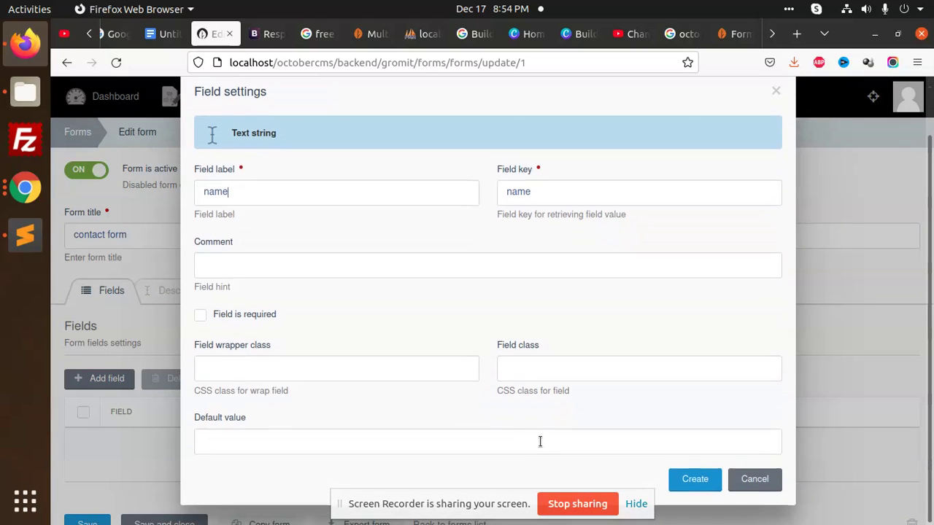
{"action": "left_click", "coordinate": [692, 478]}
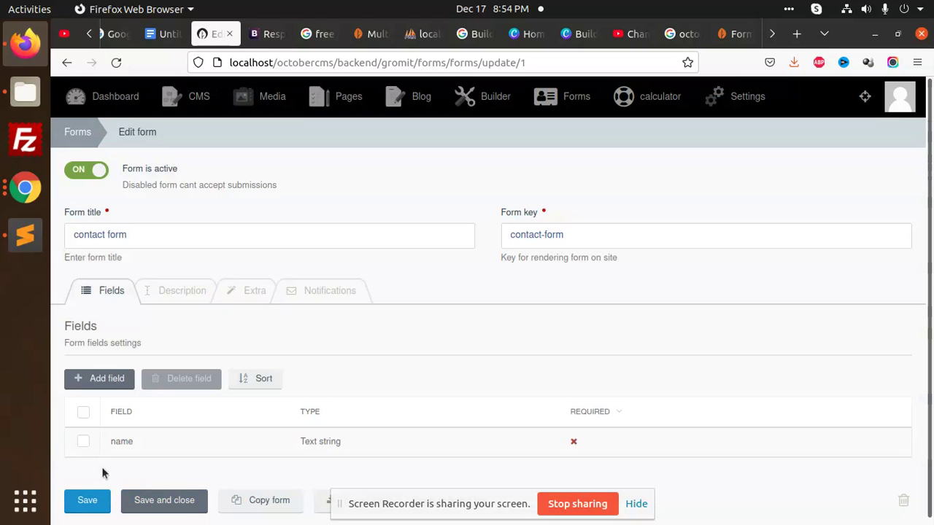
{"action": "left_click", "coordinate": [99, 502]}
{"action": "left_click", "coordinate": [121, 379]}
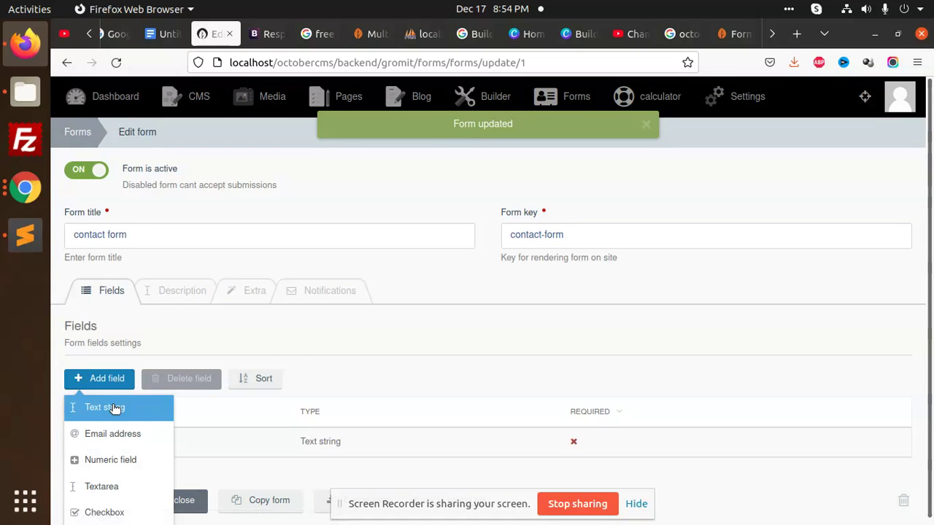
{"action": "left_click", "coordinate": [113, 405]}
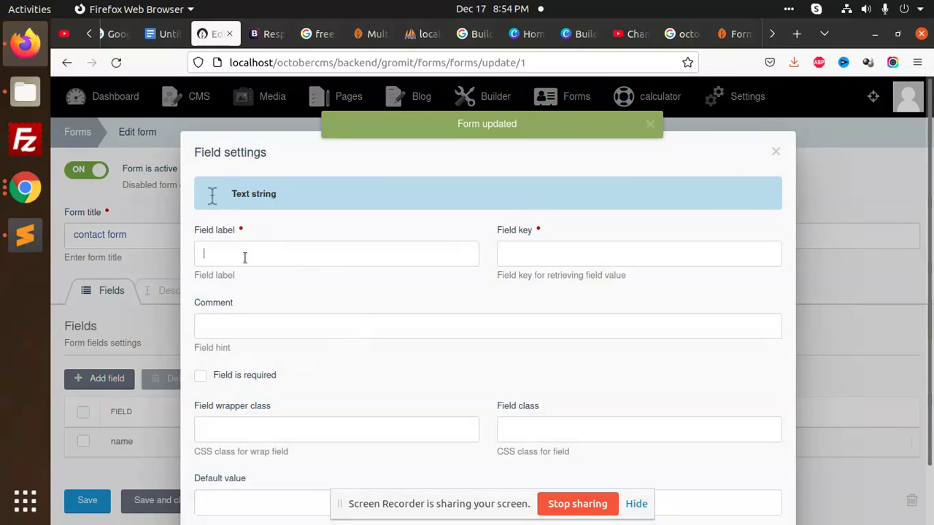
{"action": "type", "text": "email"}
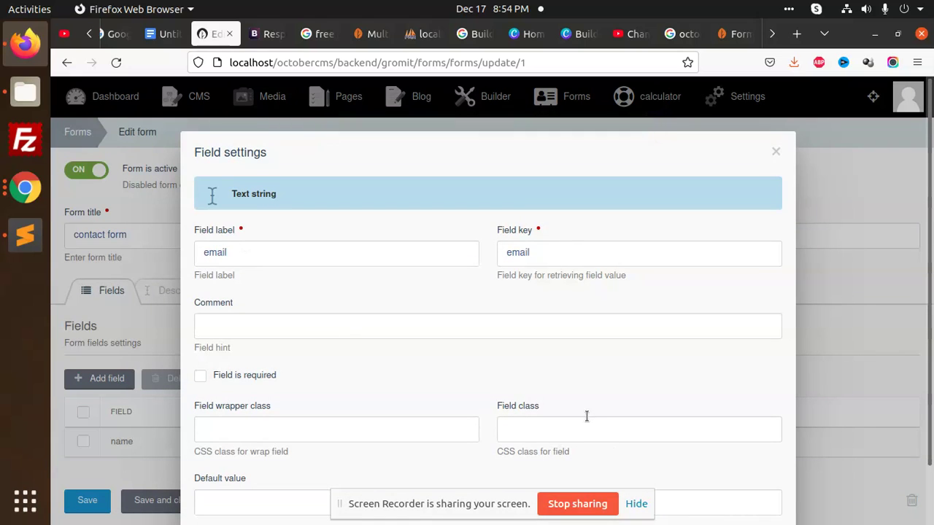
{"action": "scroll", "coordinate": [606, 416], "scroll_direction": "down", "scroll_amount": 2}
{"action": "left_click", "coordinate": [690, 479]}
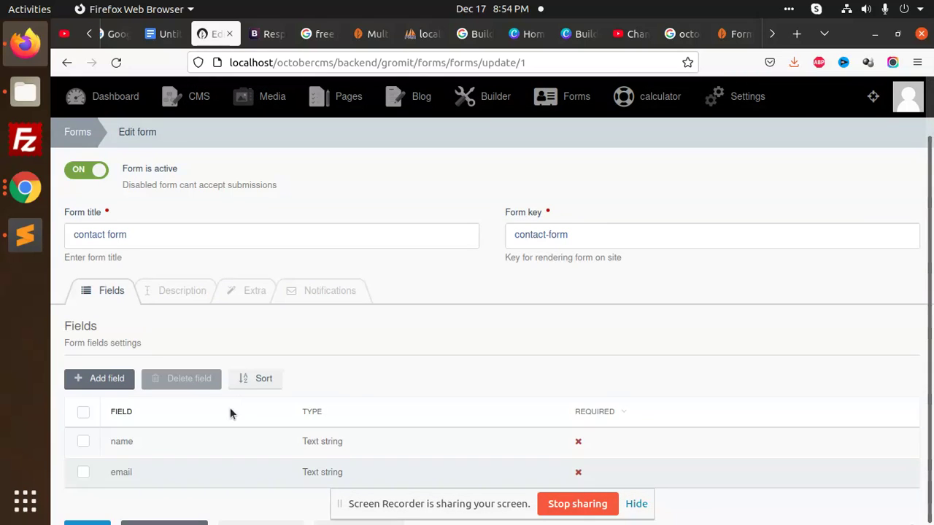
- Save the form, then start a new CMS page 'contact page' with the default layout
{"action": "left_click", "coordinate": [89, 522]}
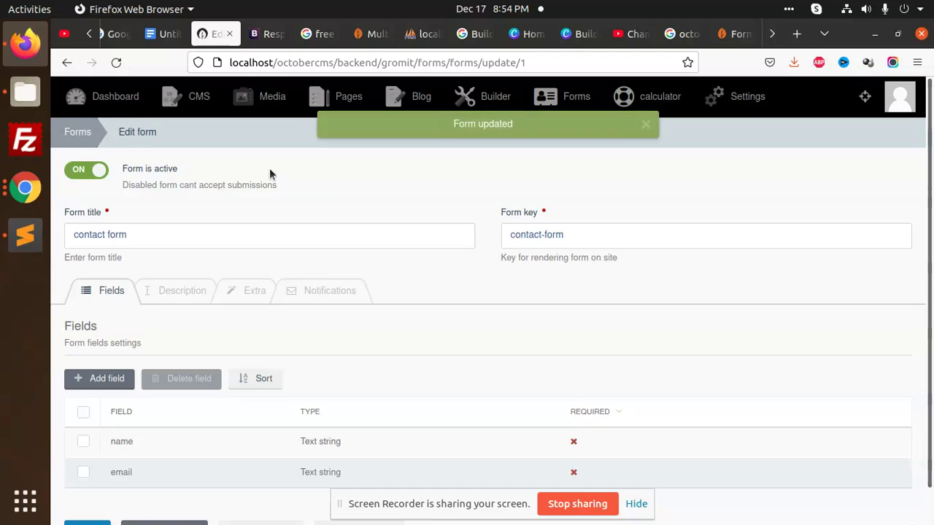
{"action": "left_click", "coordinate": [192, 106]}
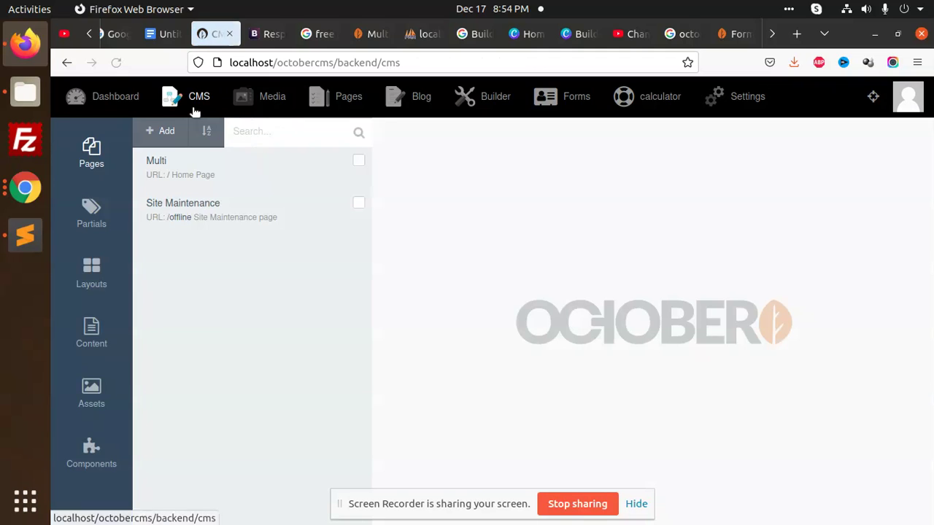
{"action": "left_click", "coordinate": [175, 135]}
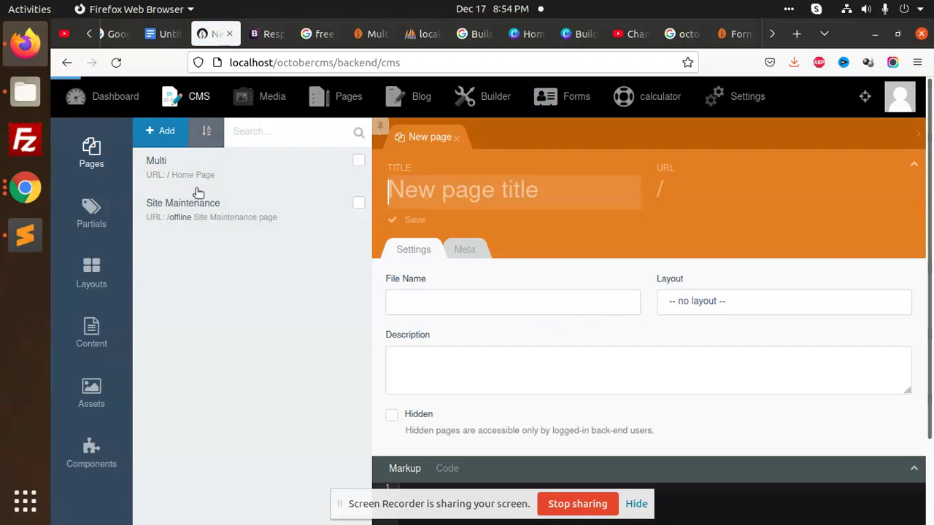
{"action": "type", "text": "contact"}
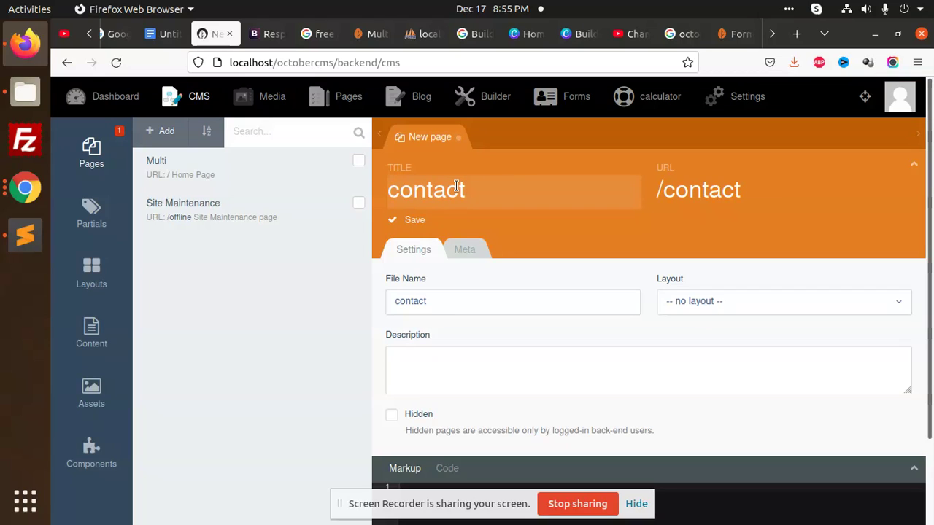
{"action": "type", "text": " page"}
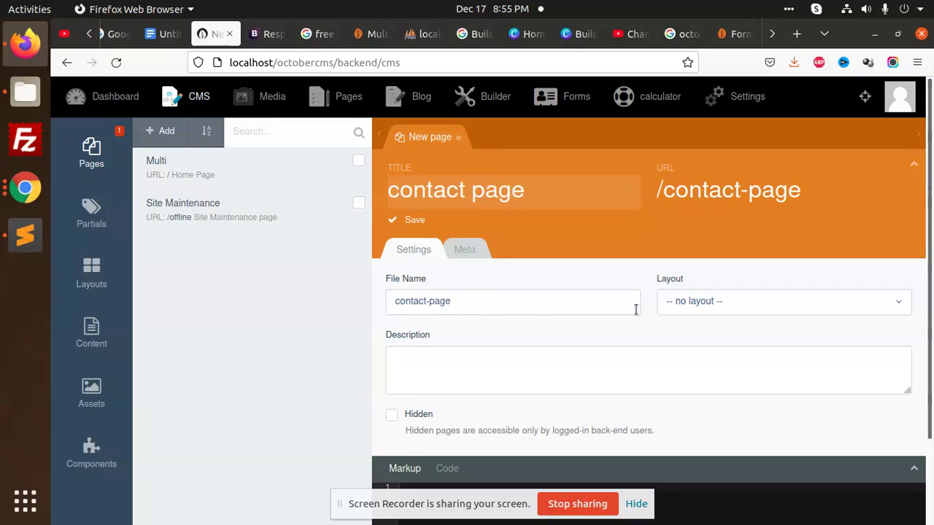
{"action": "left_click", "coordinate": [755, 309]}
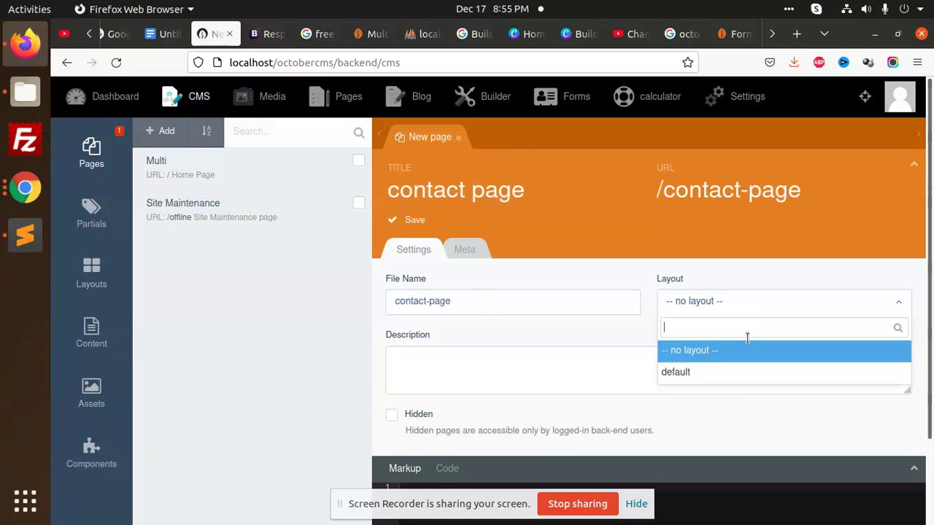
{"action": "left_click", "coordinate": [711, 374]}
- Drop the Forms > Form component onto the contact page, save it and open a preview
{"action": "scroll", "coordinate": [504, 365], "scroll_direction": "down", "scroll_amount": 2}
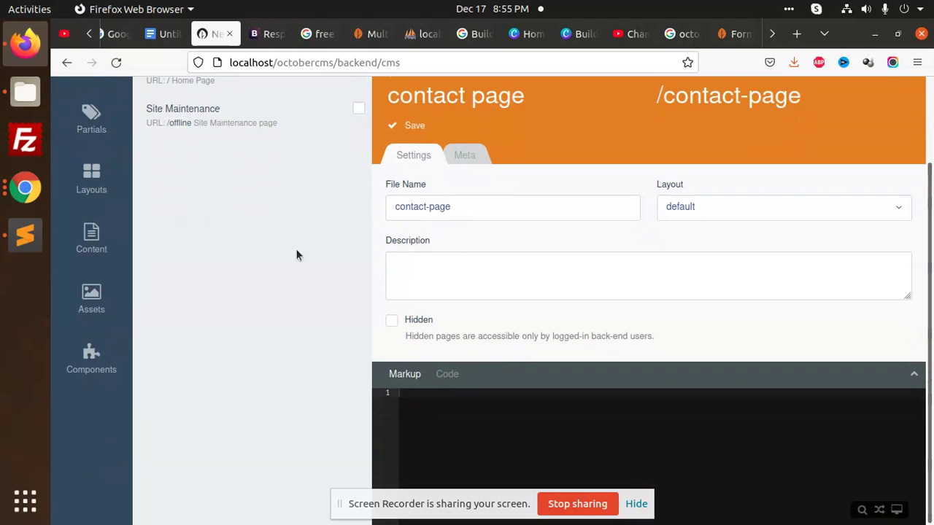
{"action": "scroll", "coordinate": [298, 254], "scroll_direction": "up", "scroll_amount": 3}
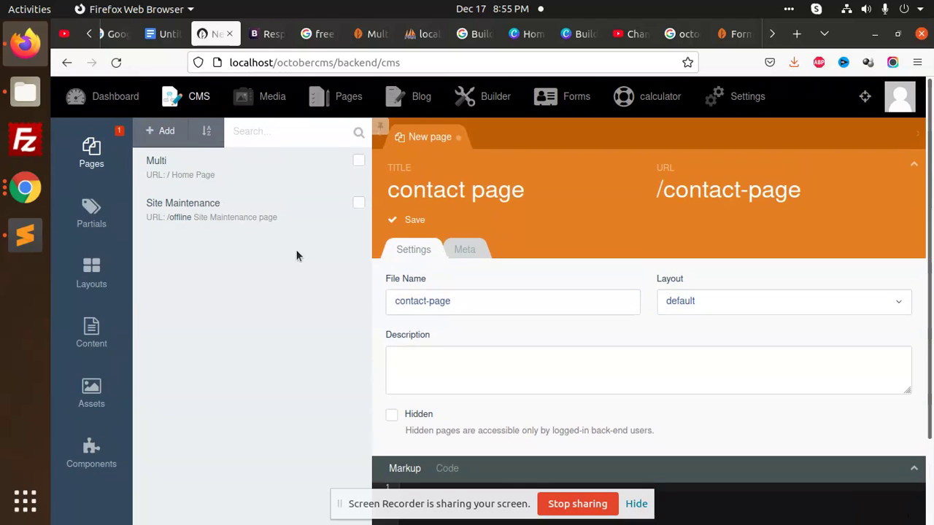
{"action": "left_click", "coordinate": [87, 460]}
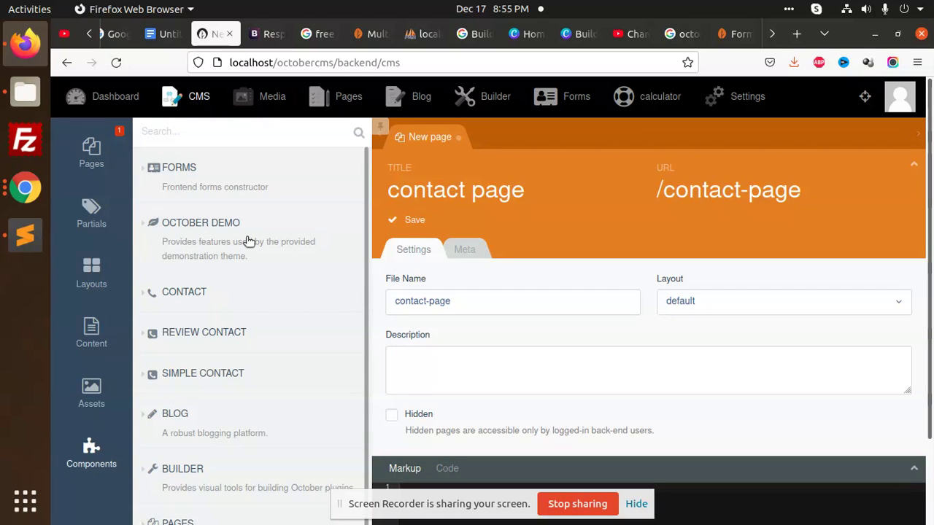
{"action": "left_click", "coordinate": [241, 184]}
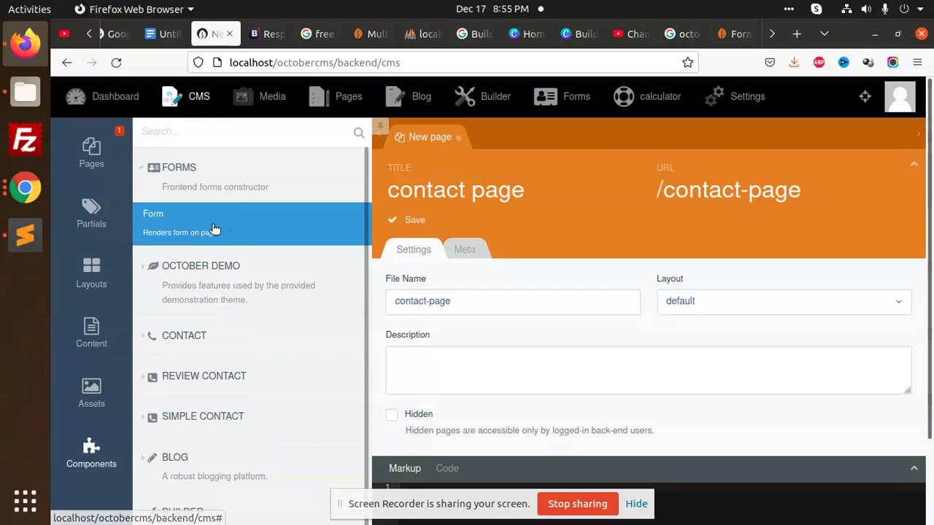
{"action": "left_click_drag", "start_coordinate": [214, 229], "coordinate": [452, 482]}
{"action": "scroll", "coordinate": [584, 296], "scroll_direction": "down", "scroll_amount": 3}
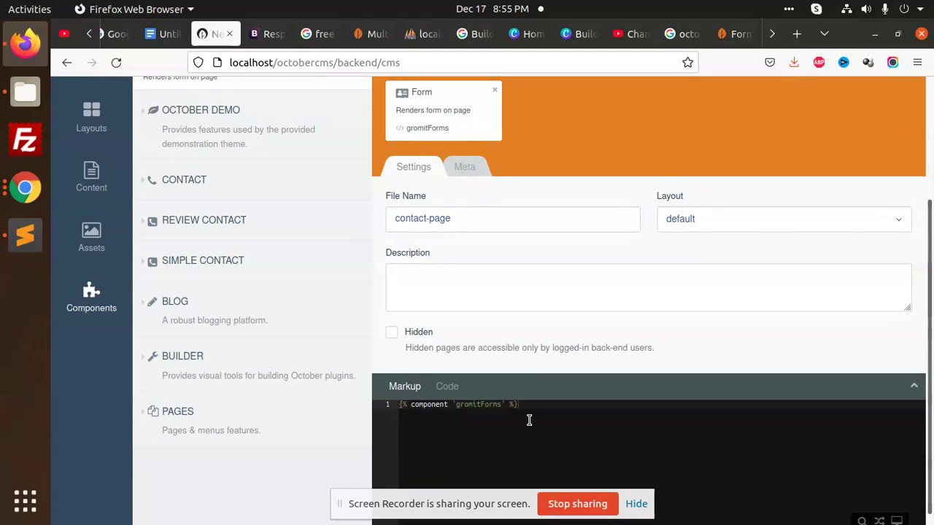
{"action": "scroll", "coordinate": [467, 234], "scroll_direction": "up", "scroll_amount": 3}
{"action": "left_click", "coordinate": [410, 219]}
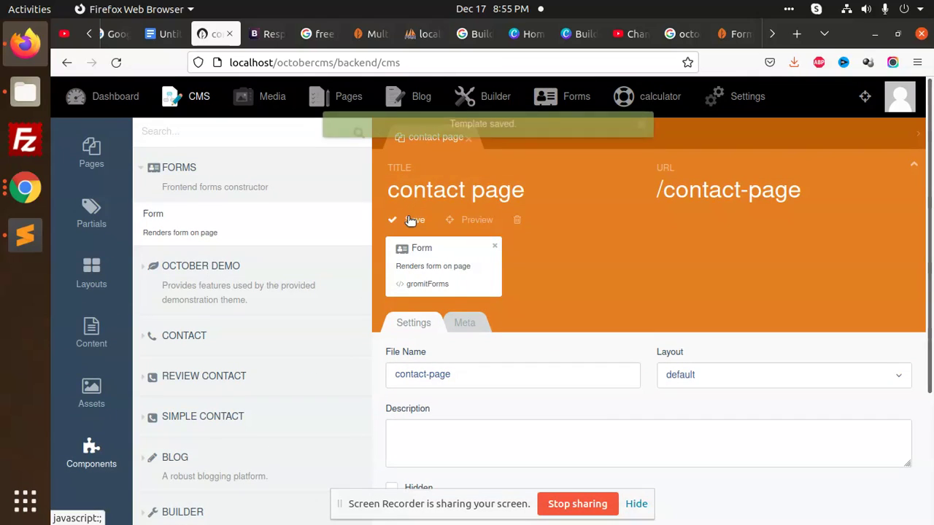
{"action": "middle_click", "coordinate": [477, 220]}
- View the contact page preview and select its page error message
{"action": "left_click", "coordinate": [262, 34]}
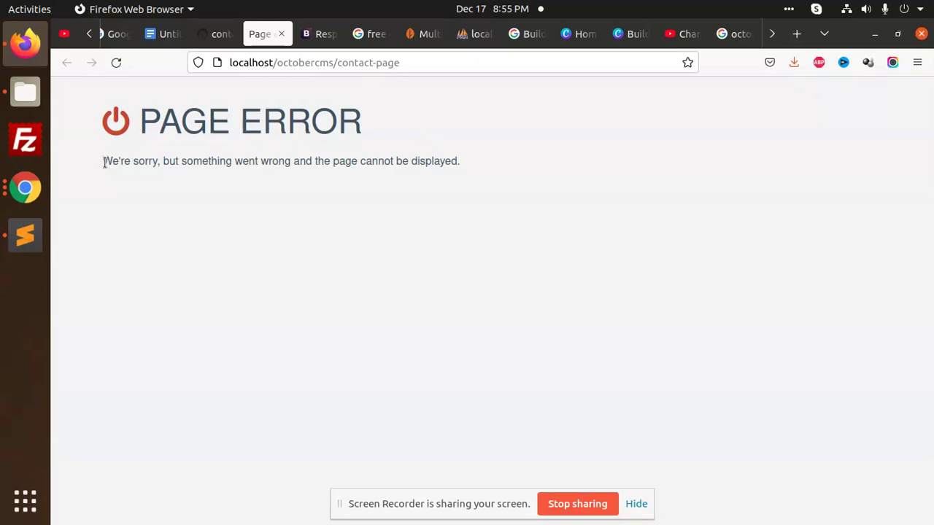
{"action": "left_click_drag", "start_coordinate": [104, 161], "coordinate": [499, 165]}
{"action": "left_click", "coordinate": [399, 186]}
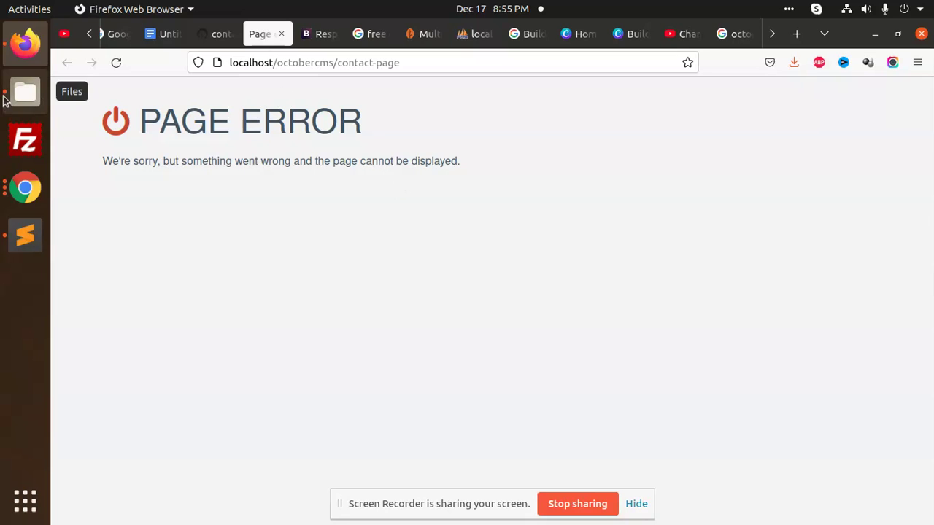
{"action": "left_click", "coordinate": [25, 92]}
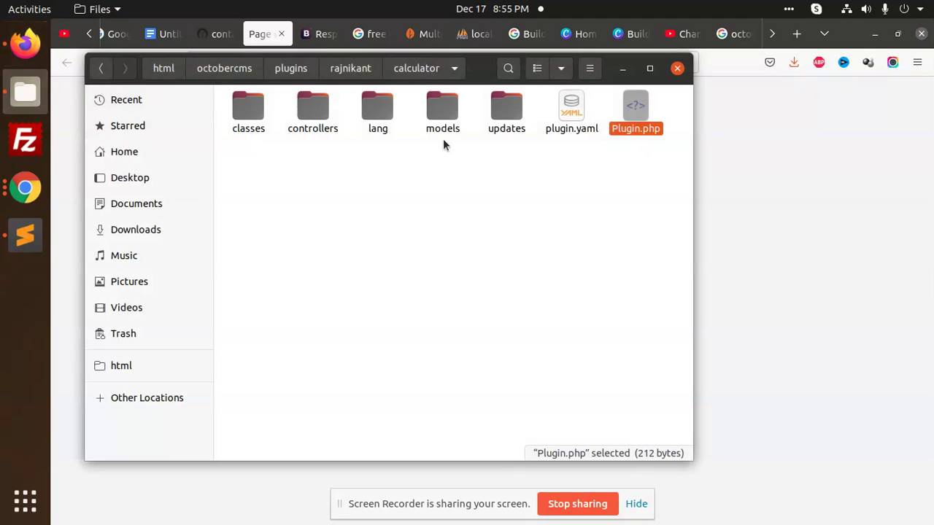
- Navigate to octobercms/storage/logs and open system.log with Sublime Text
{"action": "left_click", "coordinate": [303, 73]}
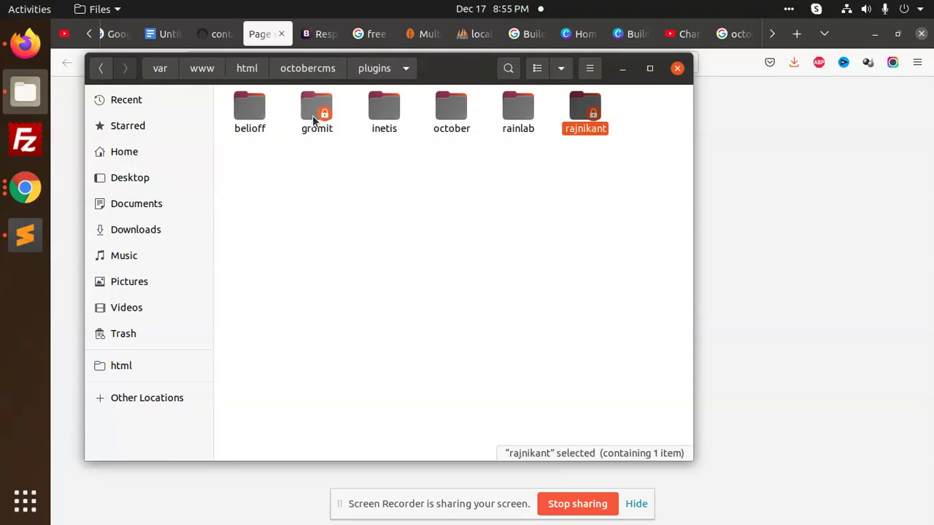
{"action": "left_click", "coordinate": [300, 73]}
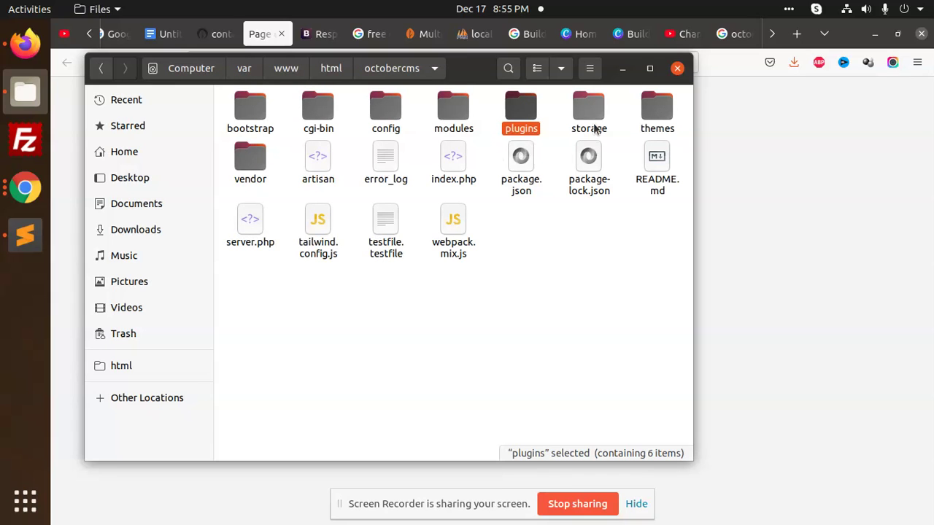
{"action": "double_click", "coordinate": [589, 117]}
{"action": "double_click", "coordinate": [444, 113]}
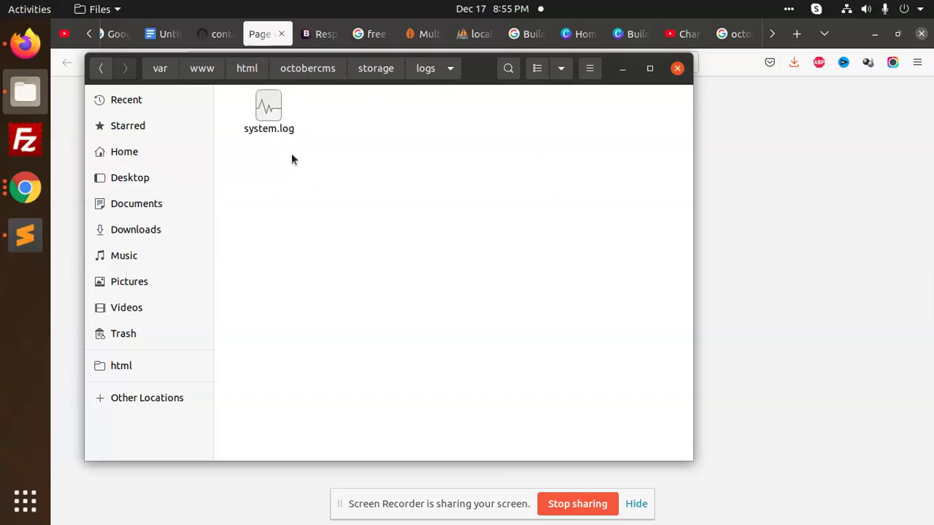
{"action": "left_click", "coordinate": [267, 129]}
{"action": "right_click", "coordinate": [266, 127]}
{"action": "left_click", "coordinate": [315, 139]}
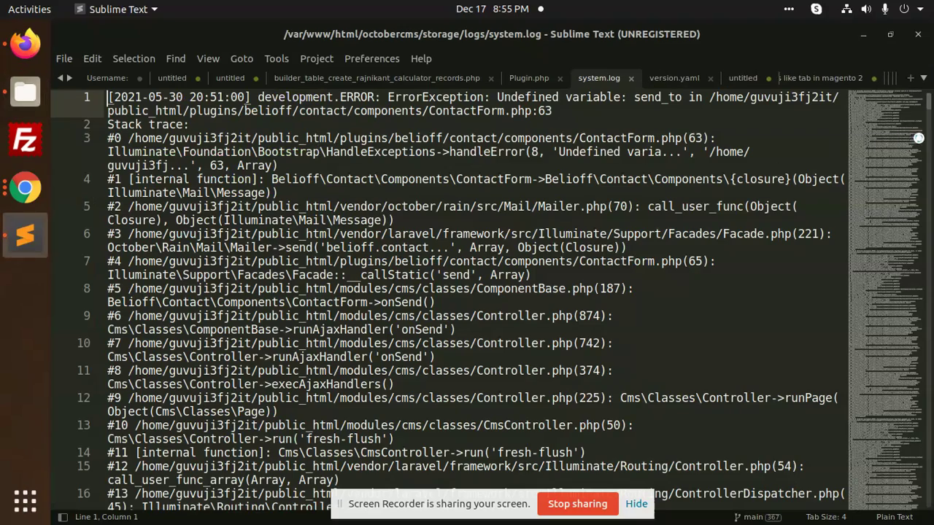
- Delete all contents of system.log and save the empty file
{"action": "left_click_drag", "start_coordinate": [894, 109], "coordinate": [893, 503]}
{"action": "scroll", "coordinate": [561, 245], "scroll_direction": "up", "scroll_amount": 5}
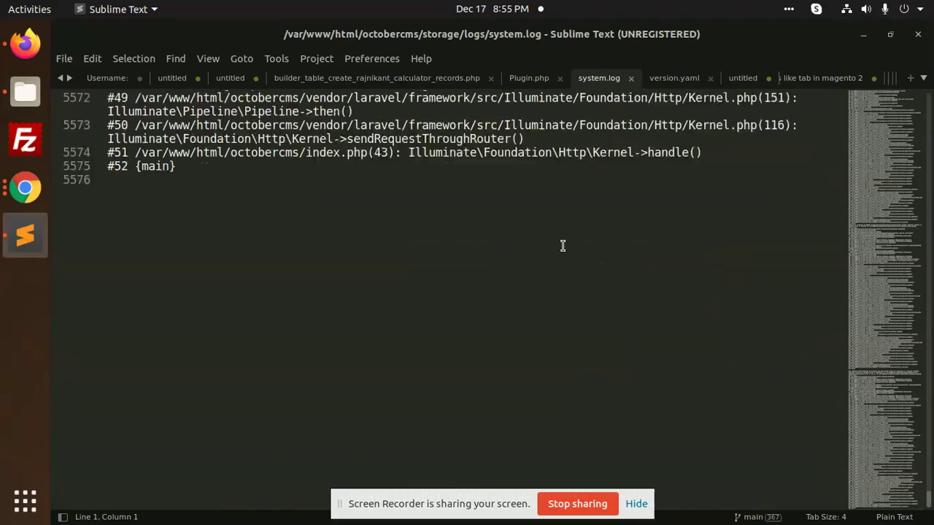
{"action": "scroll", "coordinate": [581, 264], "scroll_direction": "up", "scroll_amount": 6}
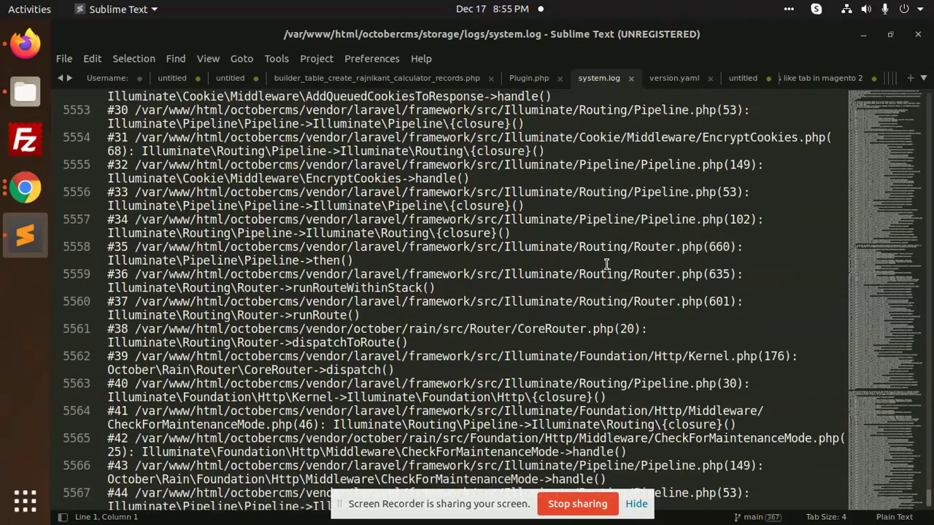
{"action": "scroll", "coordinate": [607, 264], "scroll_direction": "up", "scroll_amount": 7}
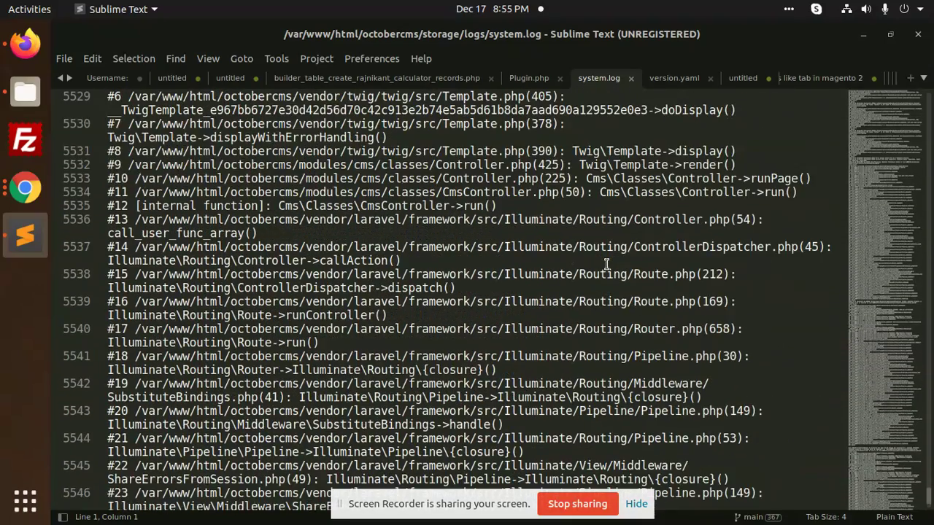
{"action": "scroll", "coordinate": [606, 264], "scroll_direction": "up", "scroll_amount": 4}
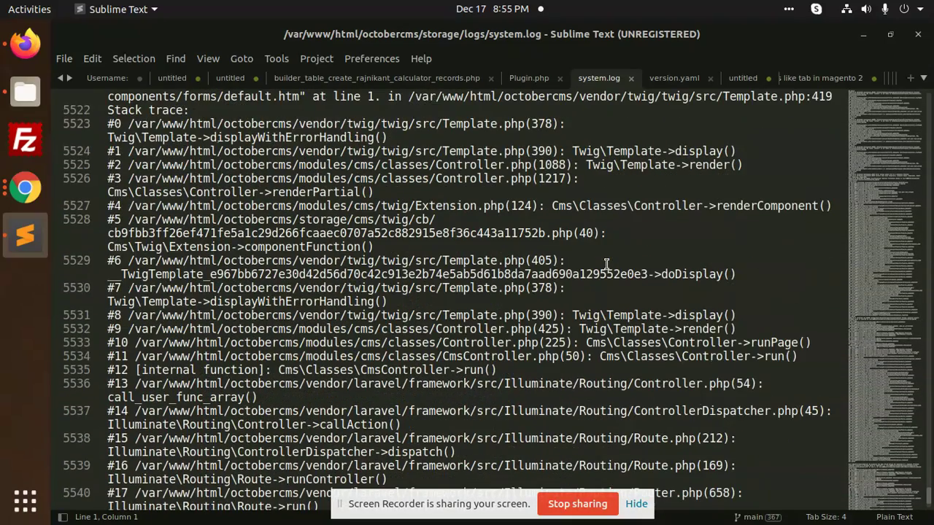
{"action": "left_click", "coordinate": [606, 264]}
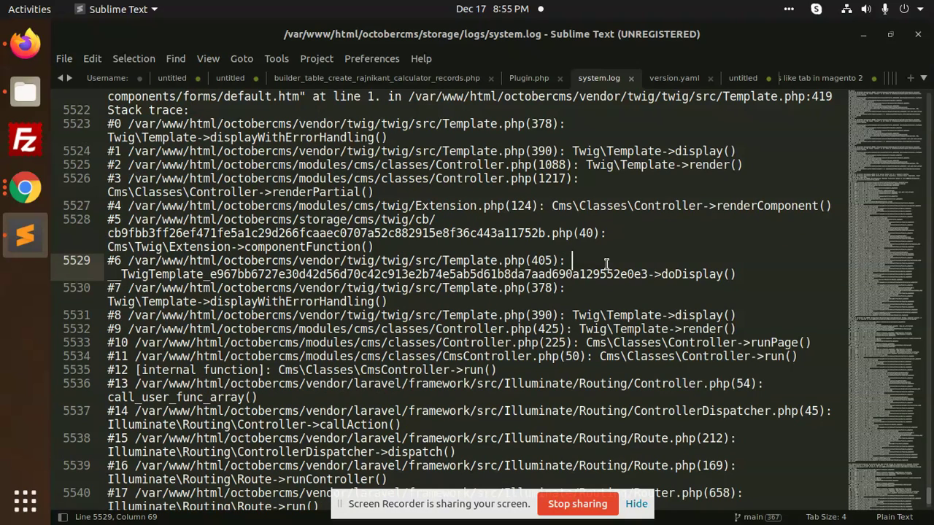
{"action": "key", "text": "ctrl+a"}
{"action": "key", "text": "BackSpace"}
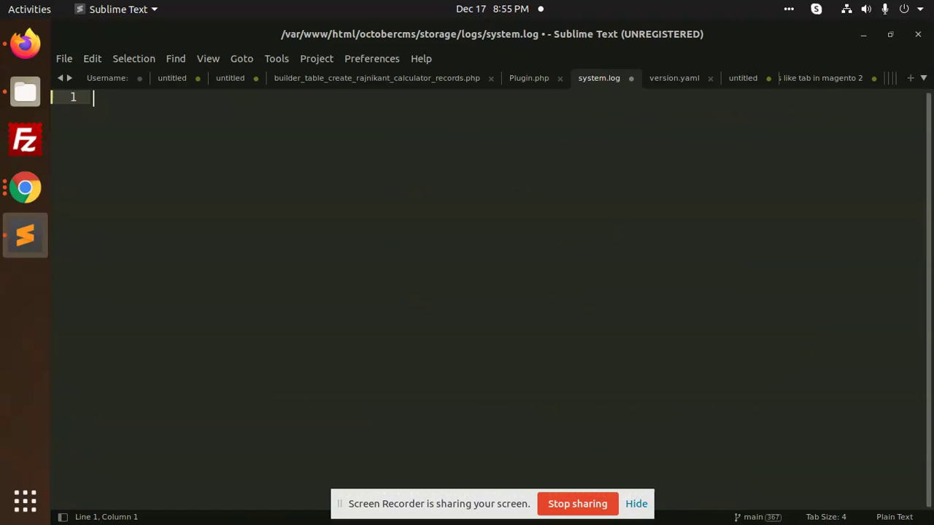
{"action": "key", "text": "ctrl+s"}
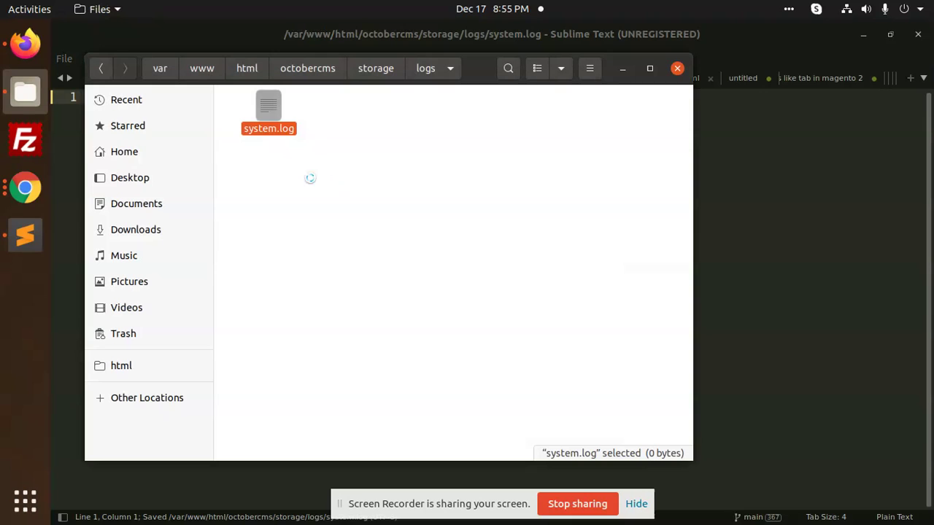
- Reload the contact page in Firefox and read the new formKey error in system.log
{"action": "left_click", "coordinate": [25, 44]}
{"action": "left_click", "coordinate": [116, 63]}
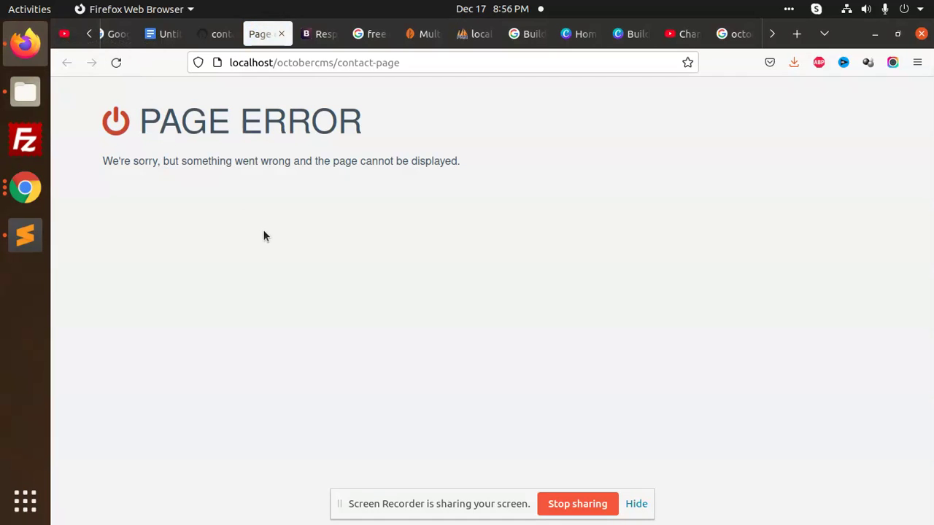
{"action": "key", "text": "alt+Tab"}
{"action": "left_click", "coordinate": [25, 235]}
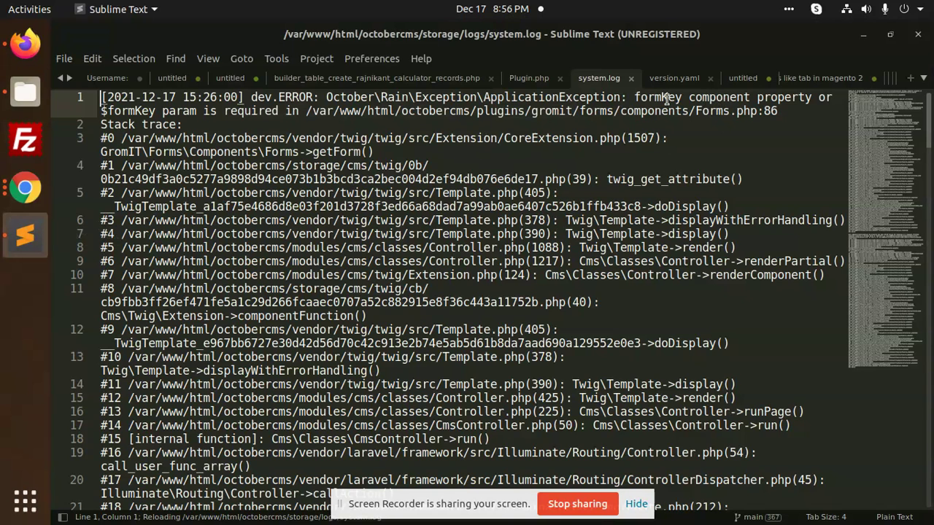
{"action": "double_click", "coordinate": [652, 97]}
{"action": "left_click", "coordinate": [606, 111]}
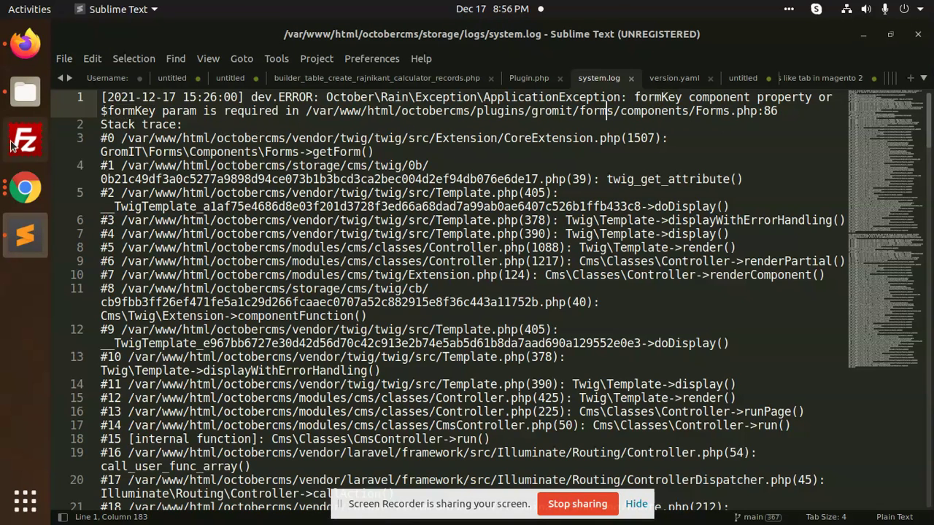
{"action": "left_click", "coordinate": [25, 44]}
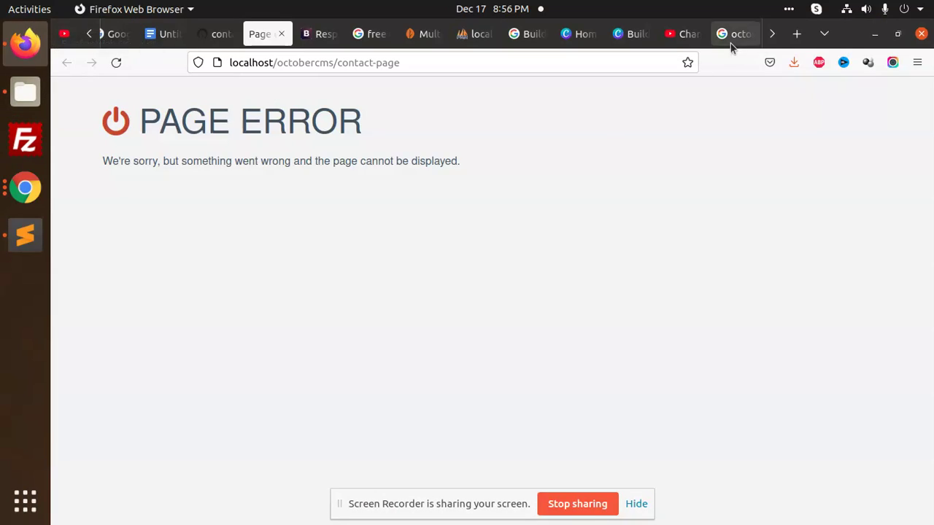
- Open the GromIT Forms plugin's Documentation section on octobercms.com
{"action": "left_click", "coordinate": [772, 34]}
{"action": "left_click", "coordinate": [772, 34]}
{"action": "left_click", "coordinate": [733, 33]}
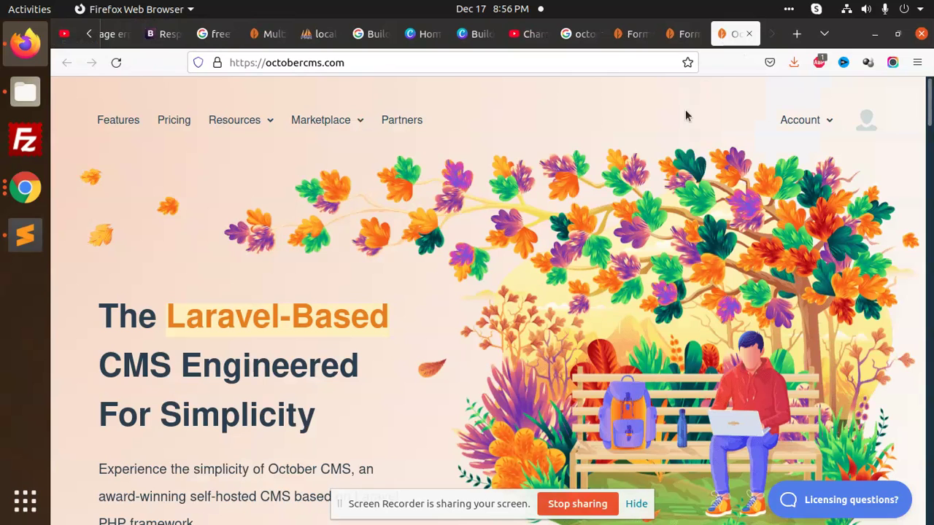
{"action": "left_click", "coordinate": [682, 33]}
{"action": "scroll", "coordinate": [626, 95], "scroll_direction": "down", "scroll_amount": 4}
{"action": "left_click", "coordinate": [627, 34]}
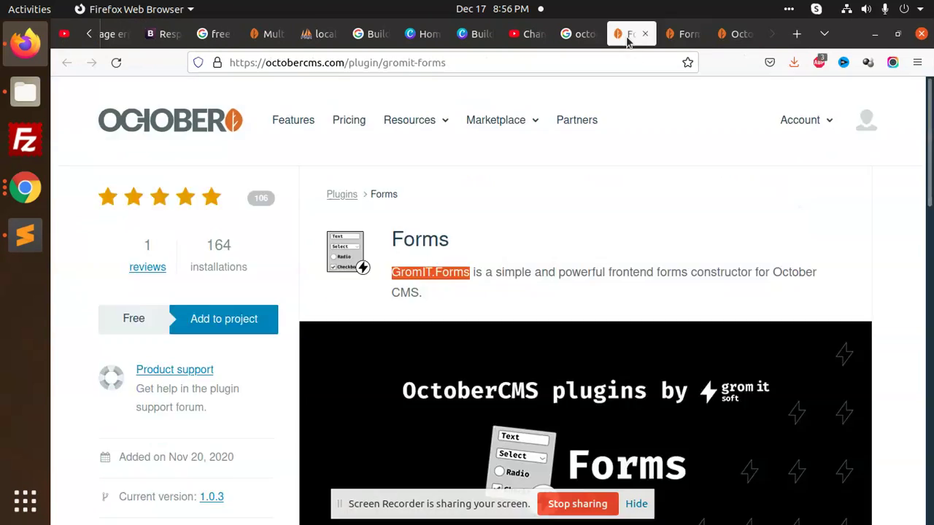
{"action": "scroll", "coordinate": [507, 341], "scroll_direction": "down", "scroll_amount": 15}
{"action": "scroll", "coordinate": [512, 358], "scroll_direction": "up", "scroll_amount": 12}
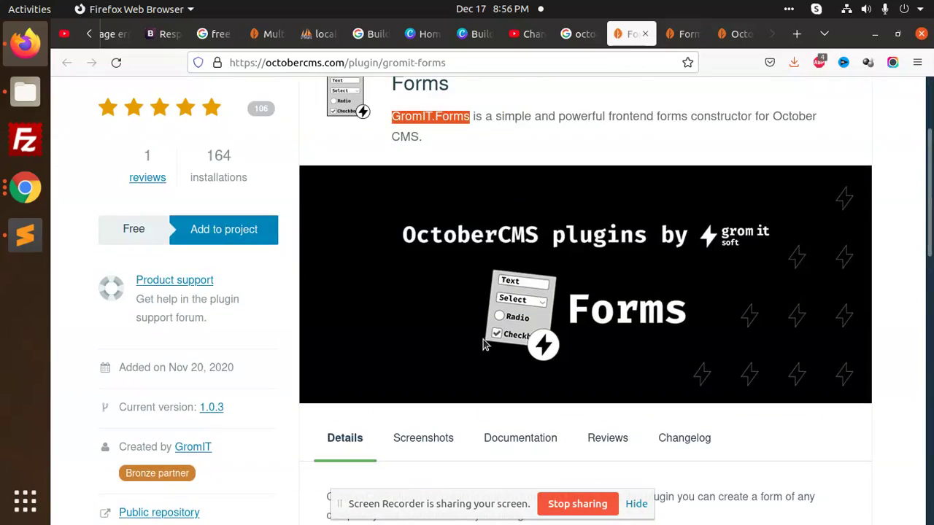
{"action": "scroll", "coordinate": [483, 343], "scroll_direction": "down", "scroll_amount": 5}
{"action": "left_click", "coordinate": [520, 128]}
- Select the hidden form_key input line in the docs code sample, then return to the backend
{"action": "scroll", "coordinate": [574, 343], "scroll_direction": "down", "scroll_amount": 5}
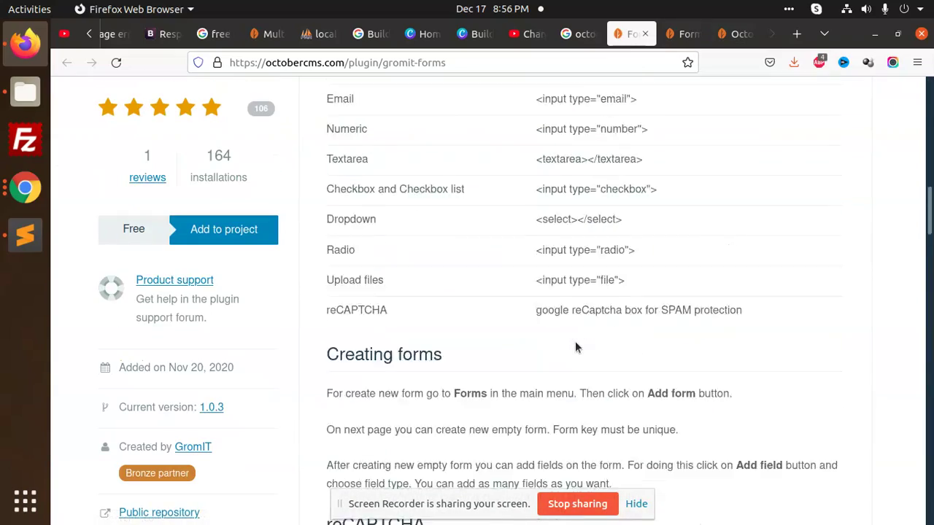
{"action": "scroll", "coordinate": [574, 343], "scroll_direction": "down", "scroll_amount": 10}
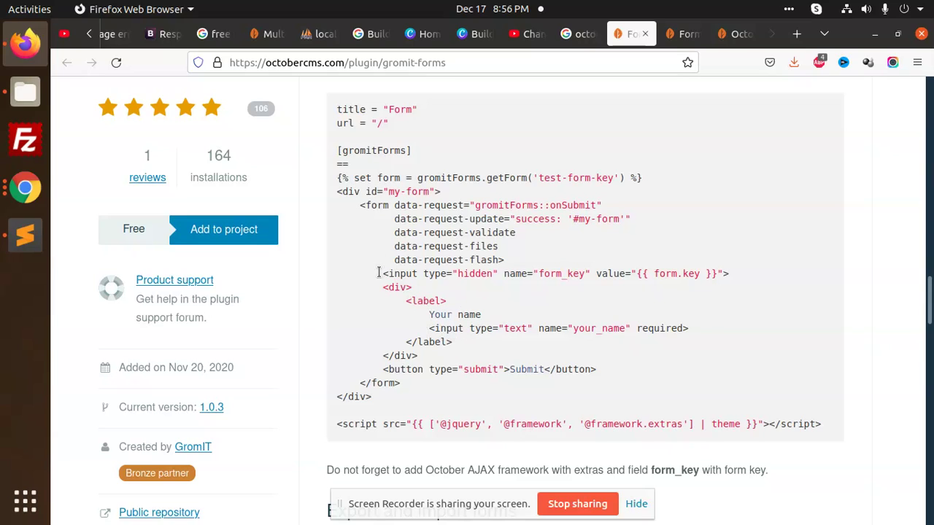
{"action": "left_click_drag", "start_coordinate": [379, 273], "coordinate": [767, 276]}
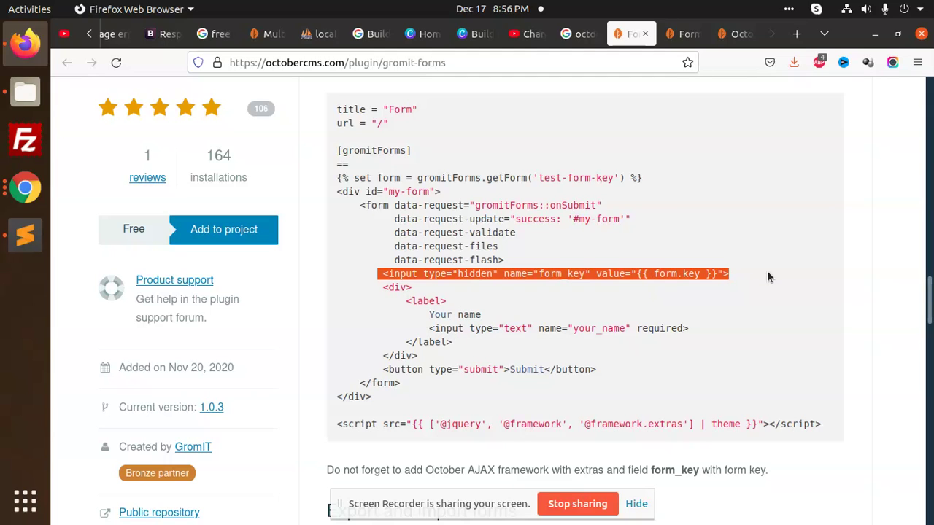
{"action": "left_click", "coordinate": [90, 34]}
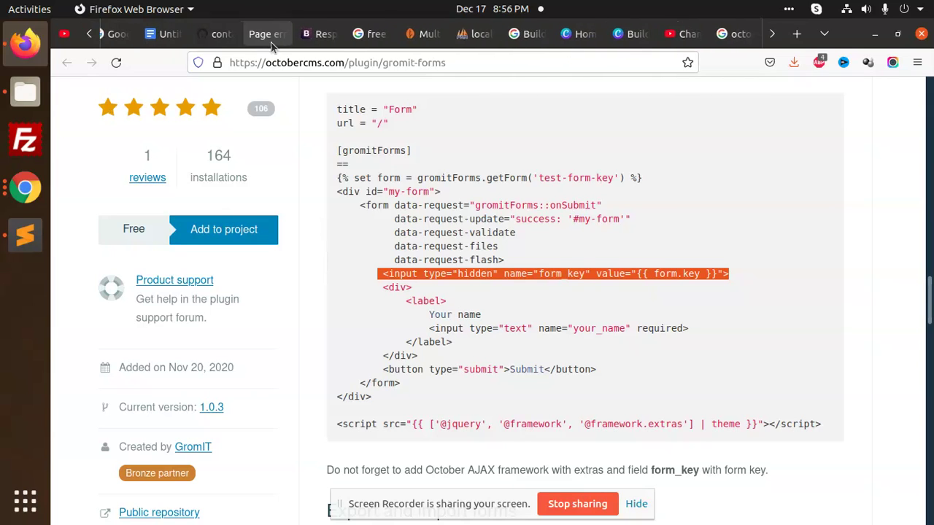
{"action": "left_click", "coordinate": [230, 34]}
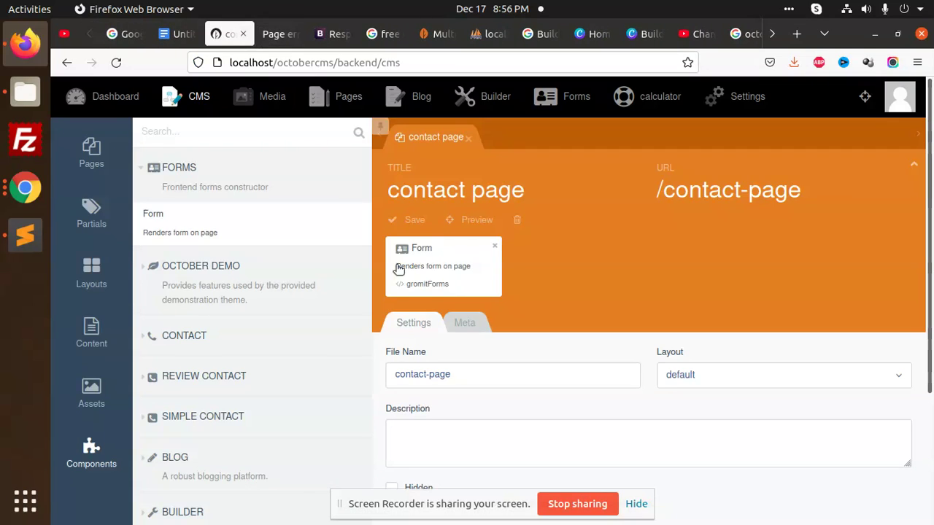
- Paste the hidden form_key input above the gromitForms tag, save, and preview the contact page
{"action": "scroll", "coordinate": [459, 340], "scroll_direction": "down", "scroll_amount": 3}
{"action": "left_click", "coordinate": [399, 393]}
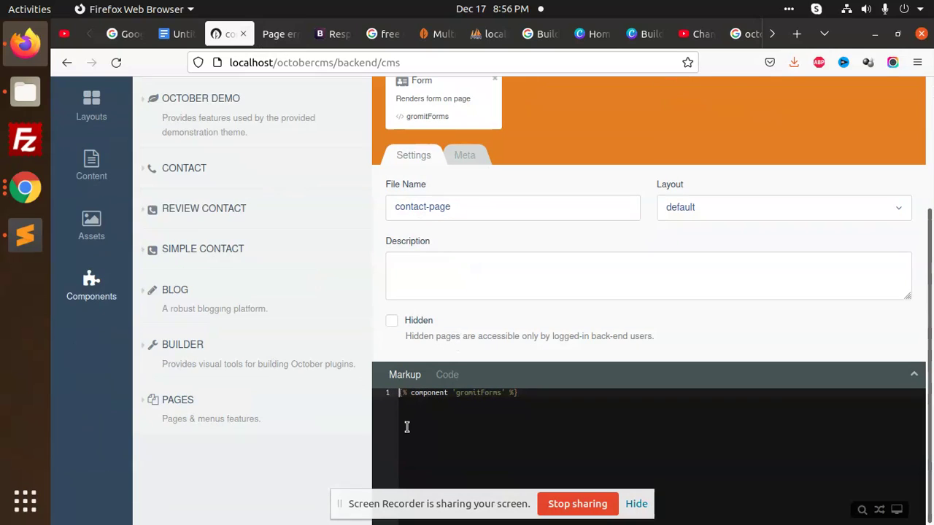
{"action": "key", "text": "Return"}
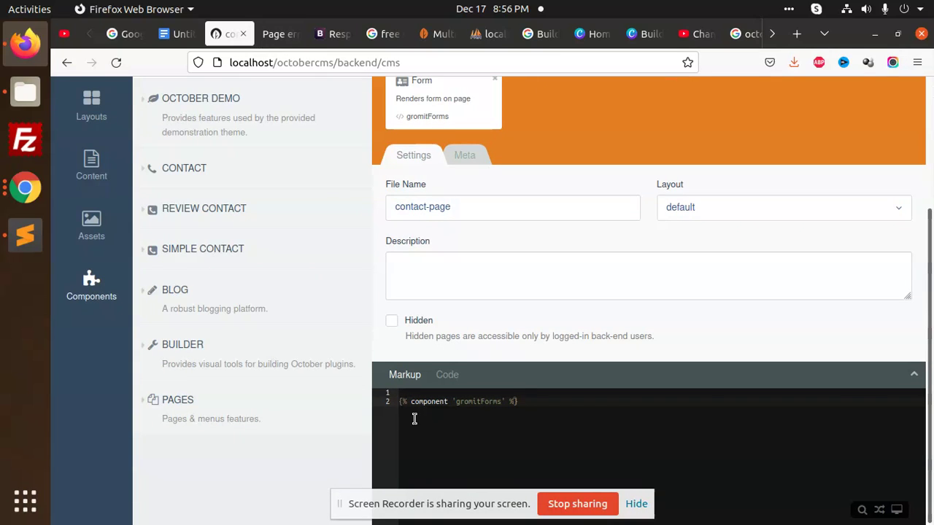
{"action": "key", "text": "Up"}
{"action": "type", "text": "<input type=\"hidden\" name=\"_form_key\" value=\"{{ form.key }}\">"}
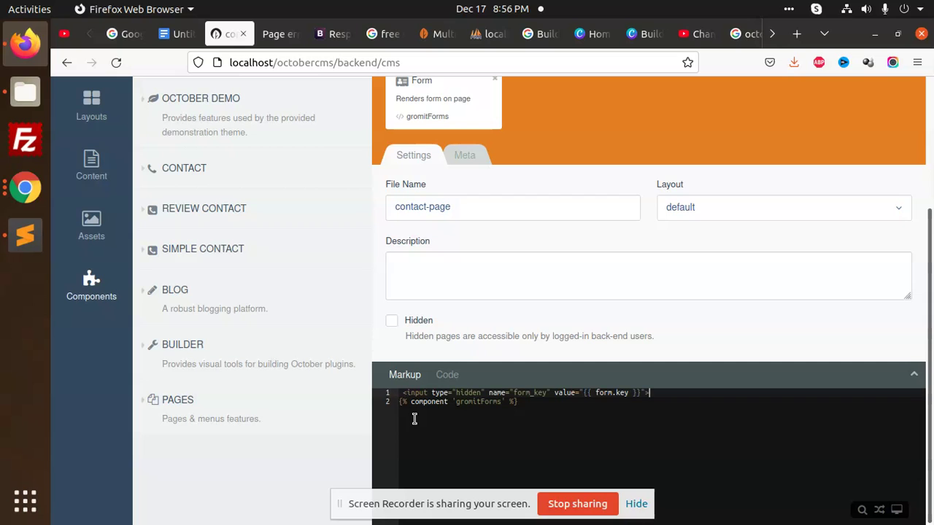
{"action": "scroll", "coordinate": [471, 215], "scroll_direction": "up", "scroll_amount": 4}
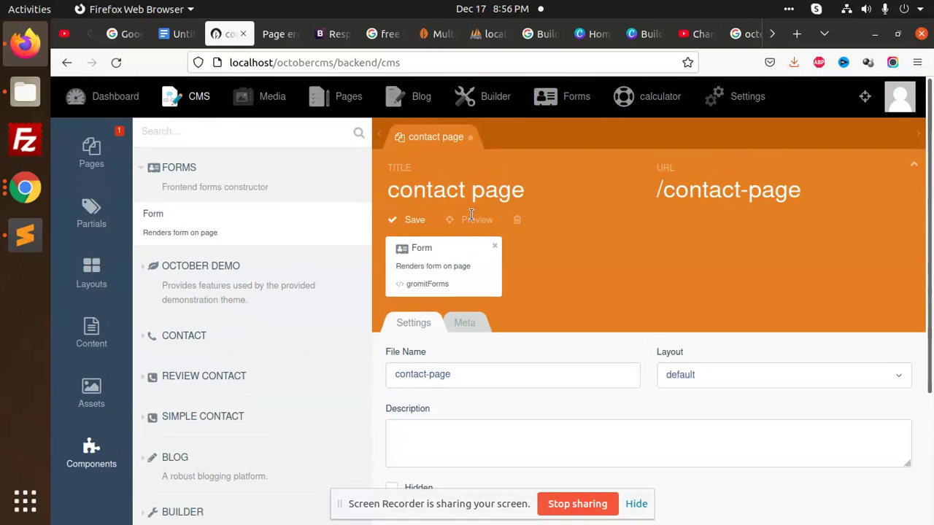
{"action": "left_click", "coordinate": [416, 217]}
{"action": "left_click", "coordinate": [467, 223]}
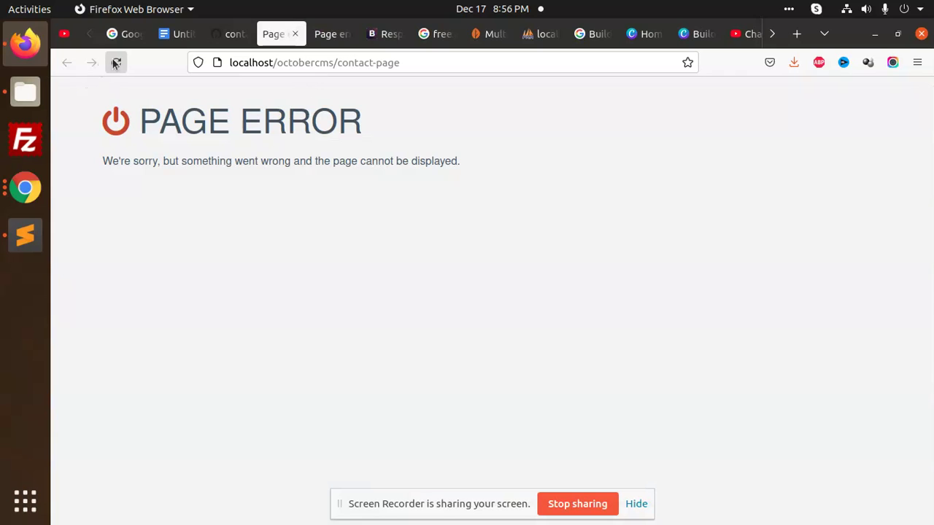
{"action": "left_click", "coordinate": [238, 34]}
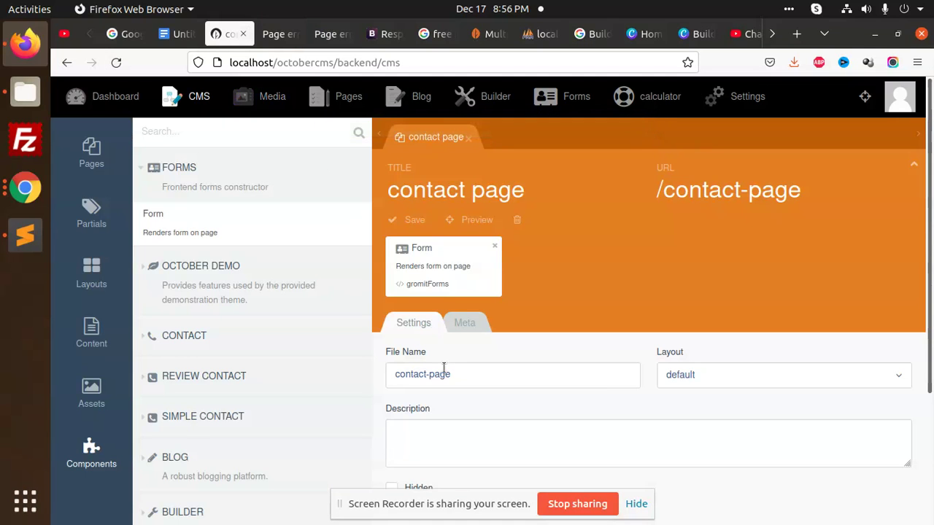
- Set the Form component to render 'contact form'
{"action": "left_click", "coordinate": [433, 286]}
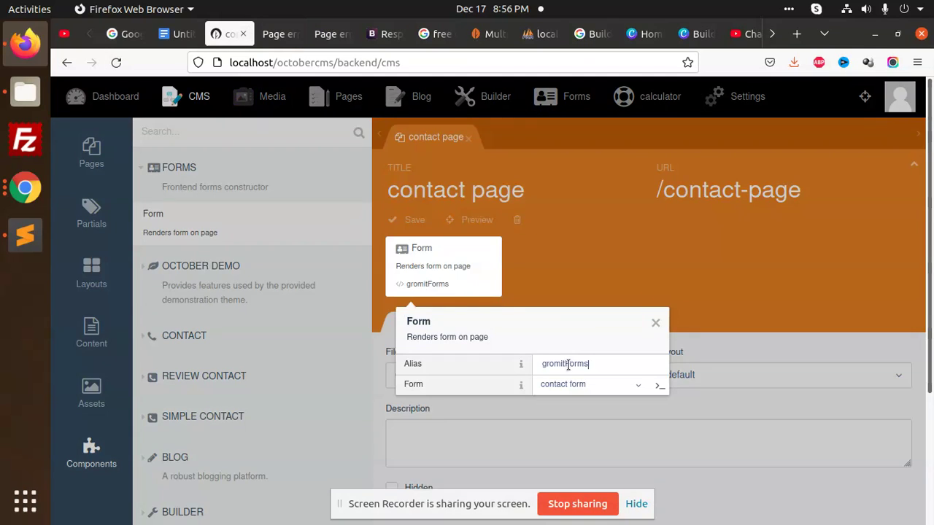
{"action": "left_click", "coordinate": [541, 388]}
{"action": "left_click", "coordinate": [556, 429]}
{"action": "left_click", "coordinate": [428, 217]}
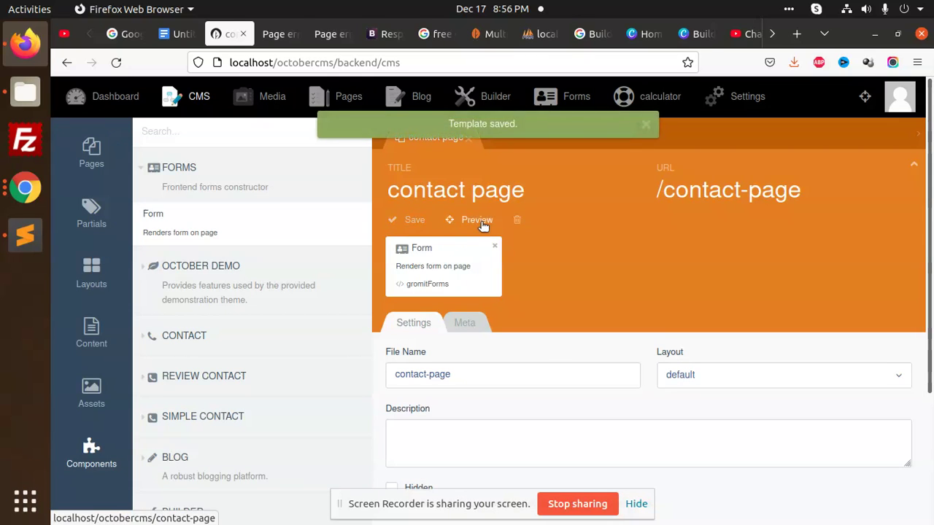
- Preview the contact page and scroll through the full Multi theme template
{"action": "left_click", "coordinate": [482, 220]}
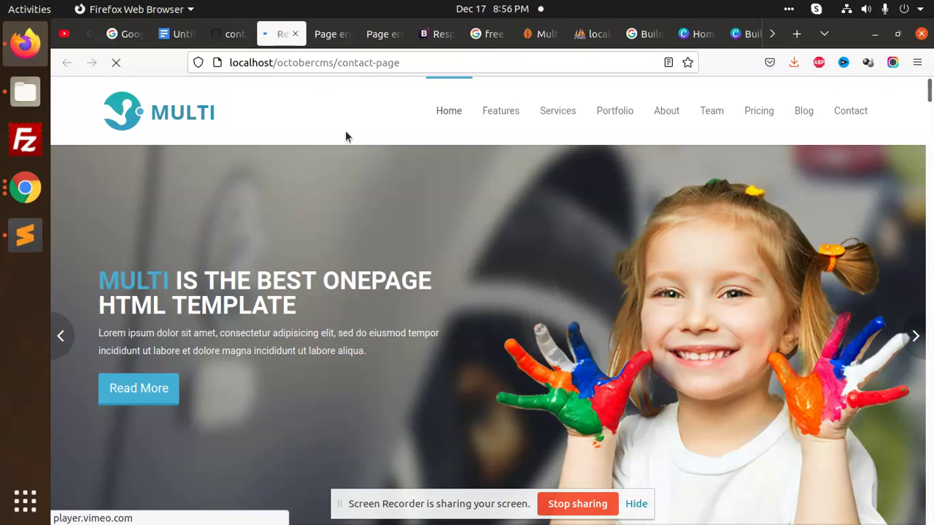
{"action": "scroll", "coordinate": [416, 182], "scroll_direction": "down", "scroll_amount": 10}
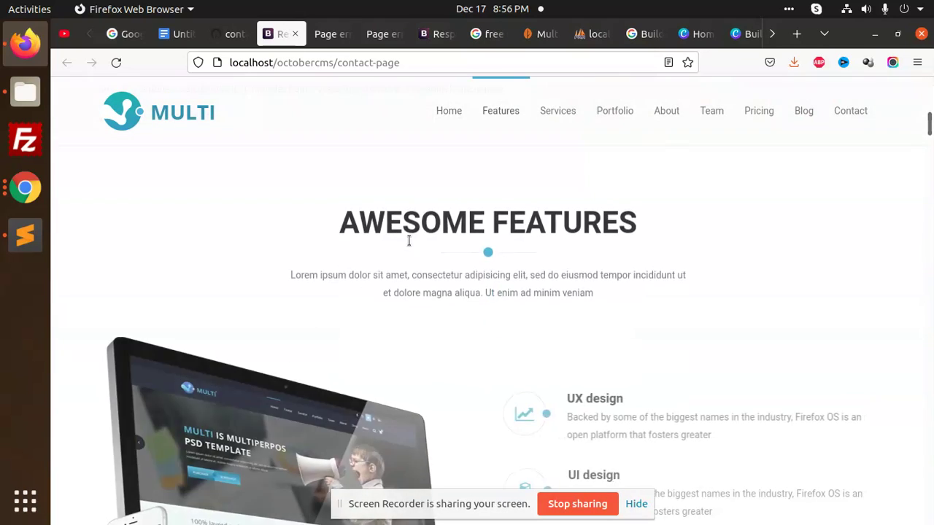
{"action": "scroll", "coordinate": [408, 240], "scroll_direction": "up", "scroll_amount": 10}
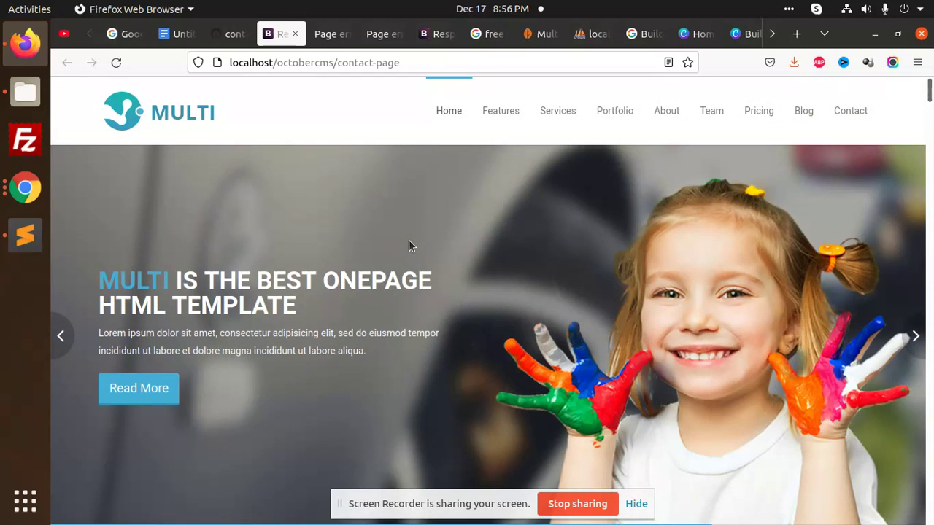
{"action": "scroll", "coordinate": [387, 284], "scroll_direction": "down", "scroll_amount": 5}
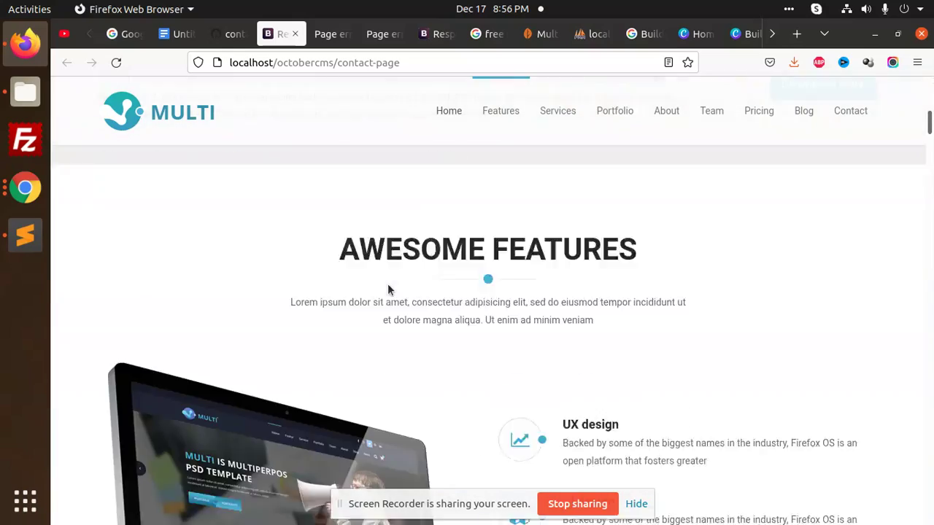
{"action": "scroll", "coordinate": [388, 290], "scroll_direction": "down", "scroll_amount": 10}
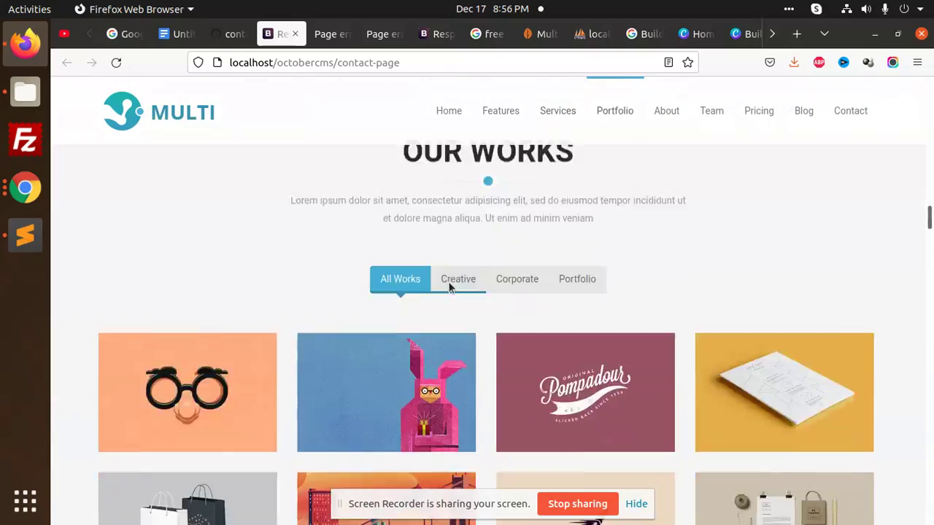
{"action": "scroll", "coordinate": [449, 286], "scroll_direction": "down", "scroll_amount": 10}
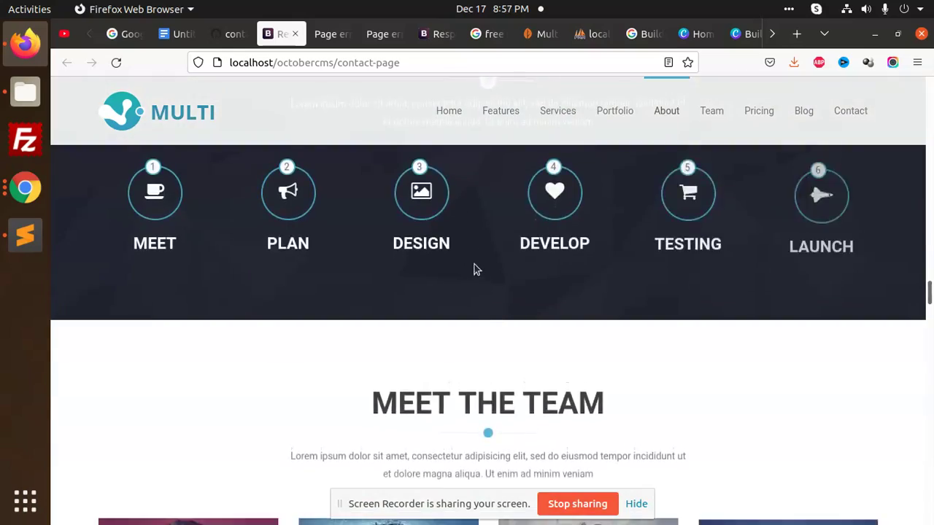
{"action": "scroll", "coordinate": [474, 270], "scroll_direction": "down", "scroll_amount": 10}
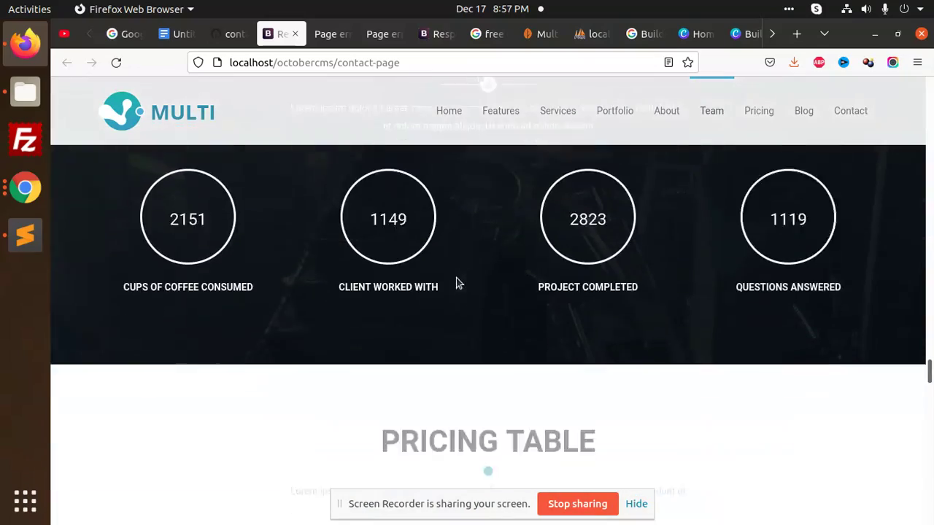
{"action": "scroll", "coordinate": [456, 281], "scroll_direction": "down", "scroll_amount": 10}
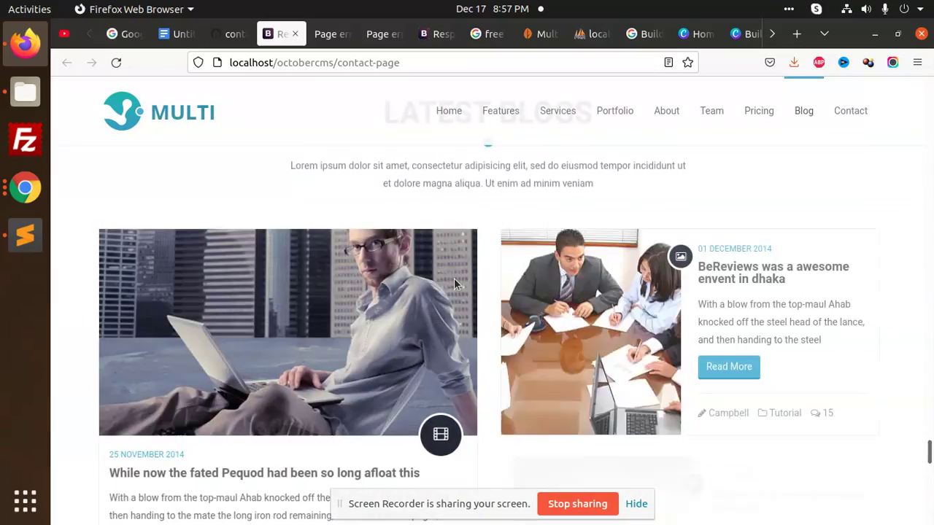
{"action": "scroll", "coordinate": [453, 284], "scroll_direction": "down", "scroll_amount": 10}
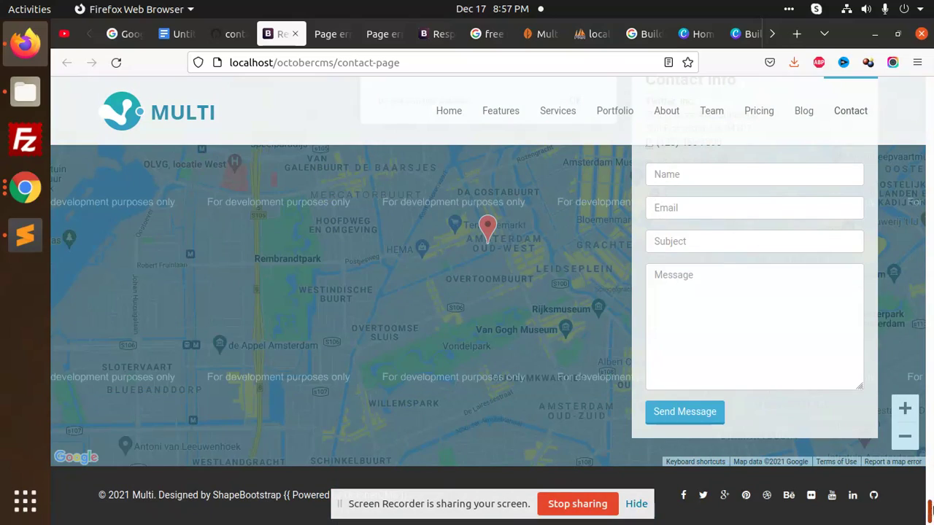
{"action": "left_click_drag", "start_coordinate": [929, 511], "coordinate": [292, 77]}
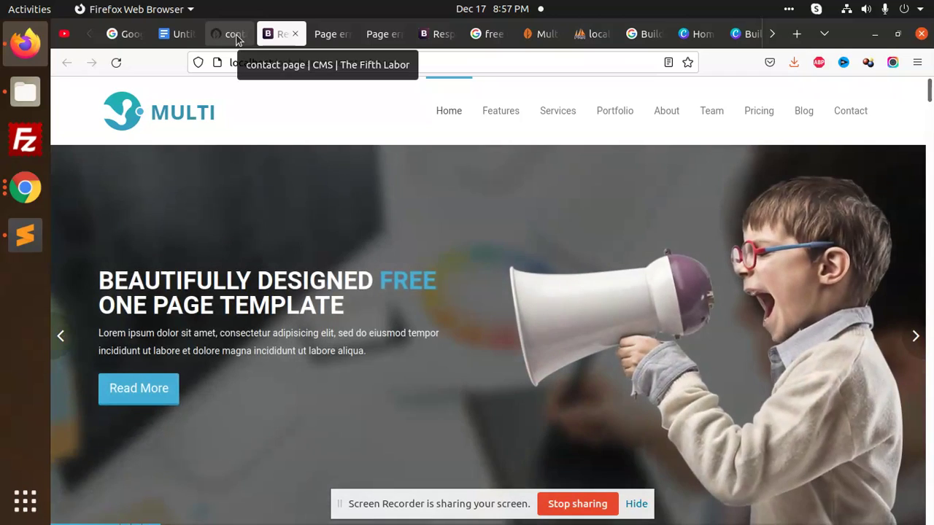
- Set the contact page layout to '-- no layout --' and save it
{"action": "left_click", "coordinate": [229, 33]}
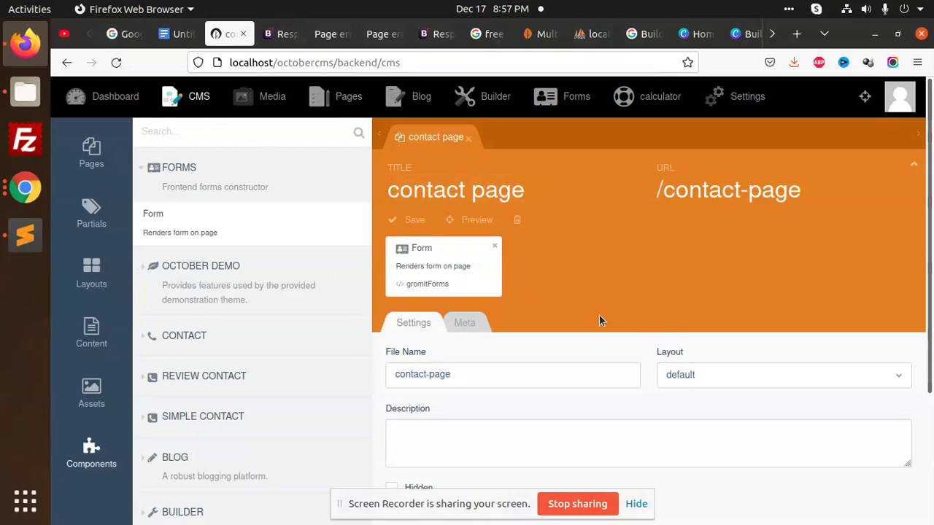
{"action": "left_click", "coordinate": [701, 376]}
{"action": "left_click", "coordinate": [694, 424]}
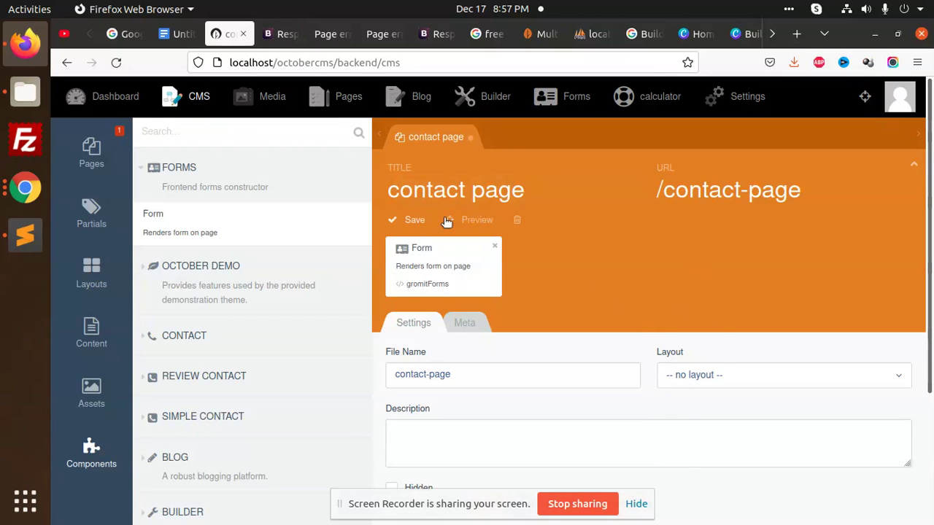
{"action": "left_click", "coordinate": [418, 218]}
- Preview the bare contact form and focus its name and email fields
{"action": "left_click", "coordinate": [472, 219]}
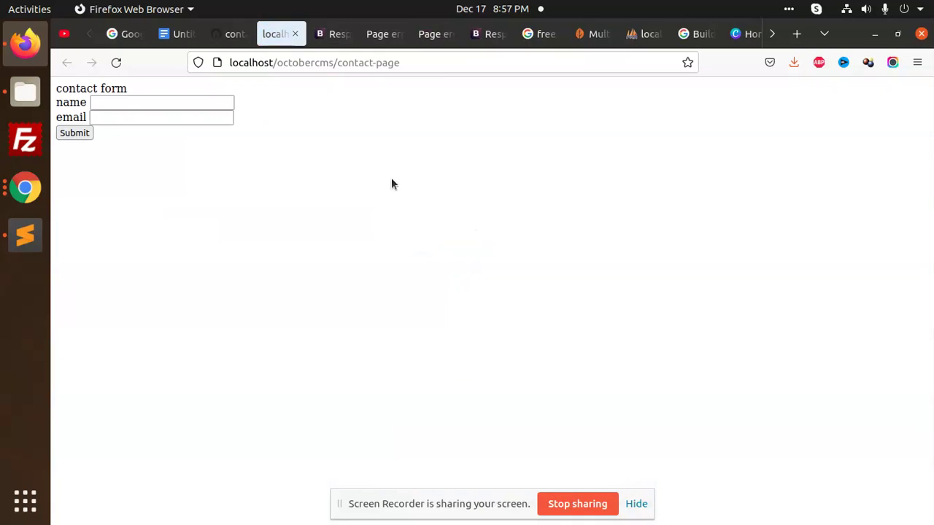
{"action": "left_click", "coordinate": [173, 104]}
{"action": "left_click", "coordinate": [259, 163]}
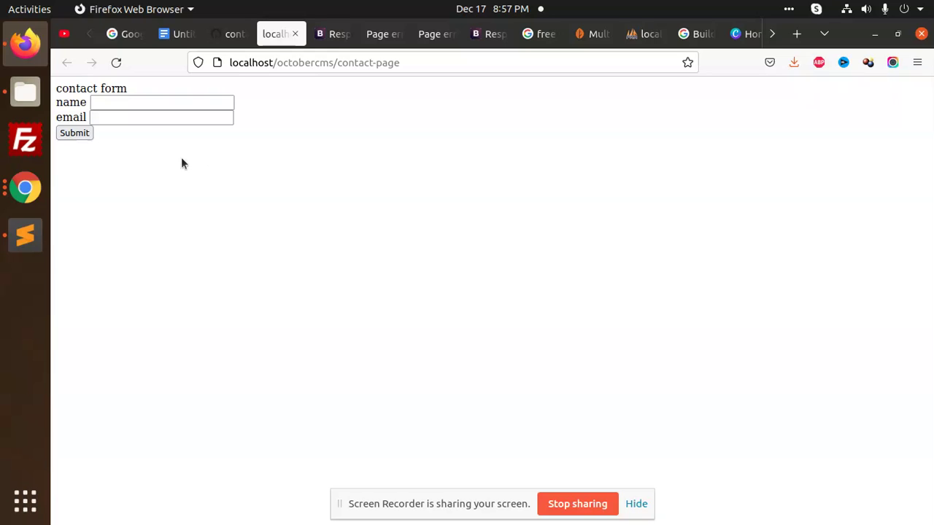
{"action": "left_click", "coordinate": [153, 112]}
- Enter a name, pick a saved email address from suggestions, and submit the contact form
{"action": "left_click", "coordinate": [152, 103]}
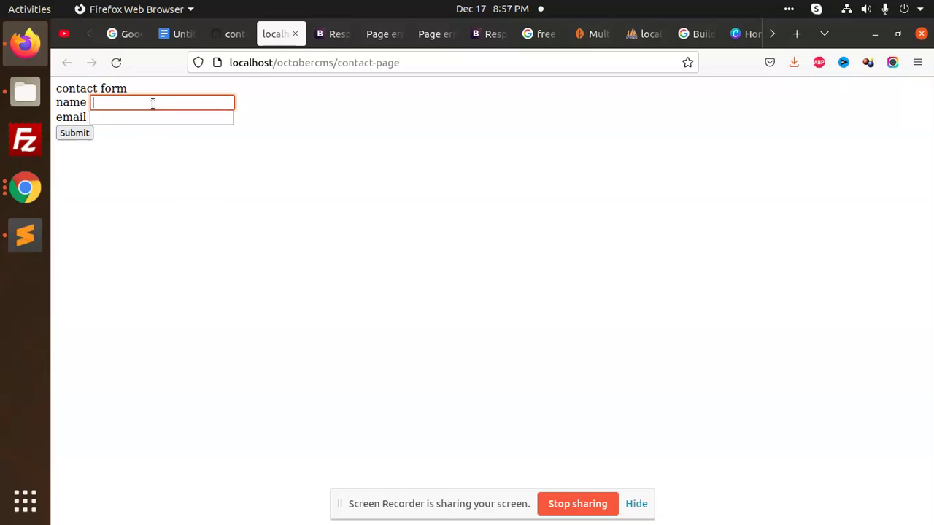
{"action": "type", "text": "rajnikant"}
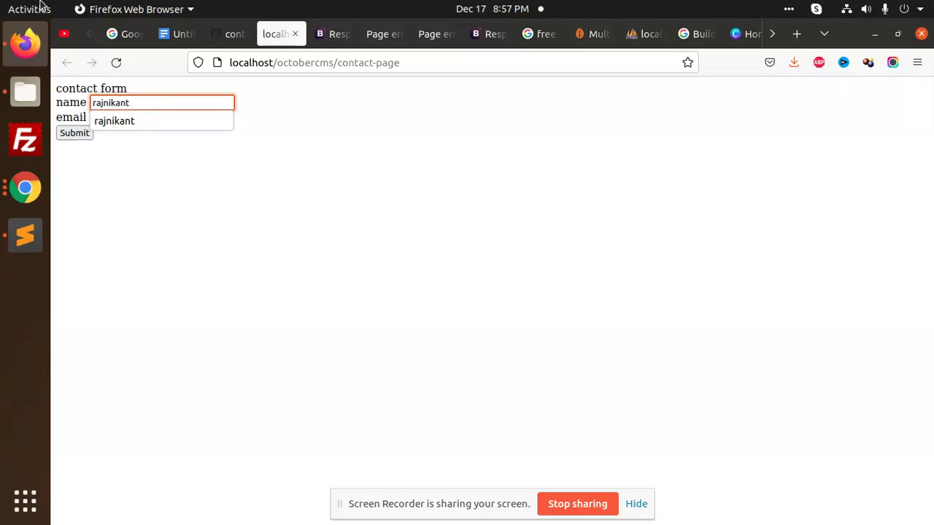
{"action": "left_click", "coordinate": [114, 117]}
{"action": "left_click", "coordinate": [114, 117]}
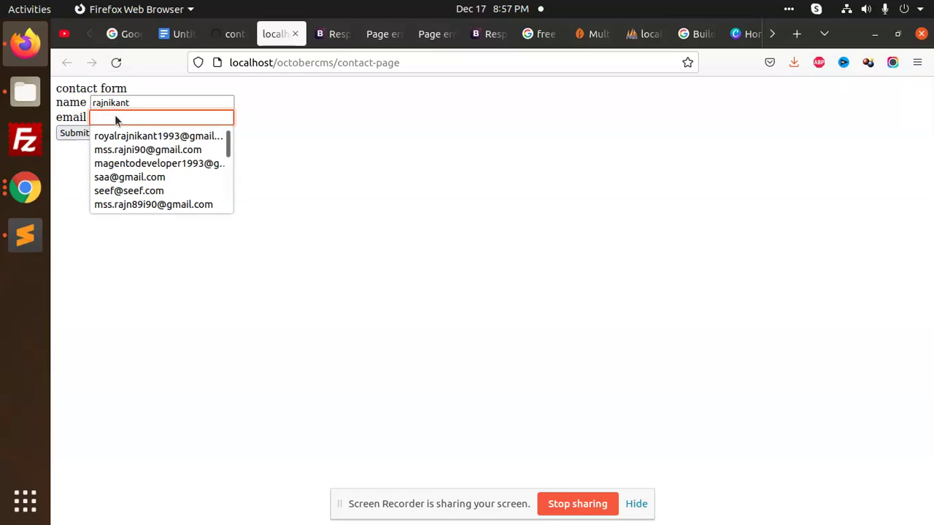
{"action": "left_click", "coordinate": [129, 136]}
{"action": "left_click", "coordinate": [74, 135]}
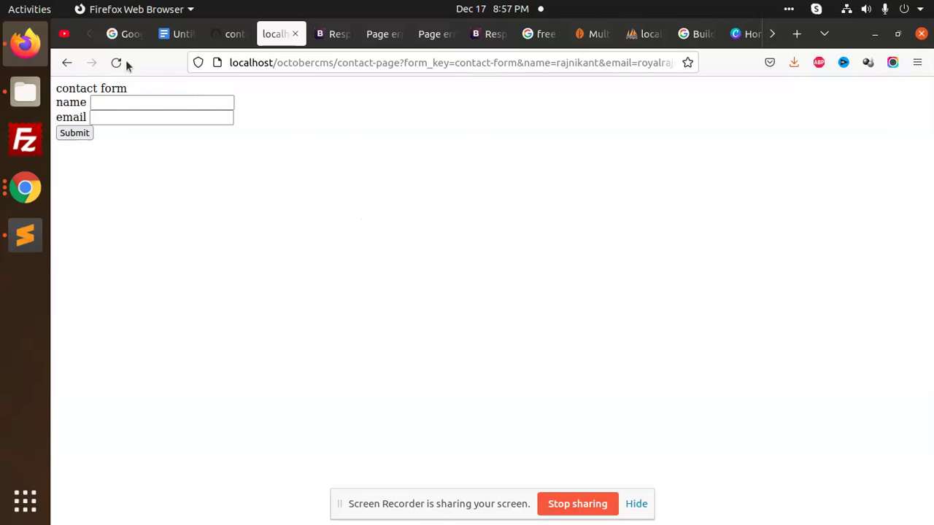
- Open Forms in a new backend tab and check the empty Submissions list
{"action": "left_click", "coordinate": [228, 33]}
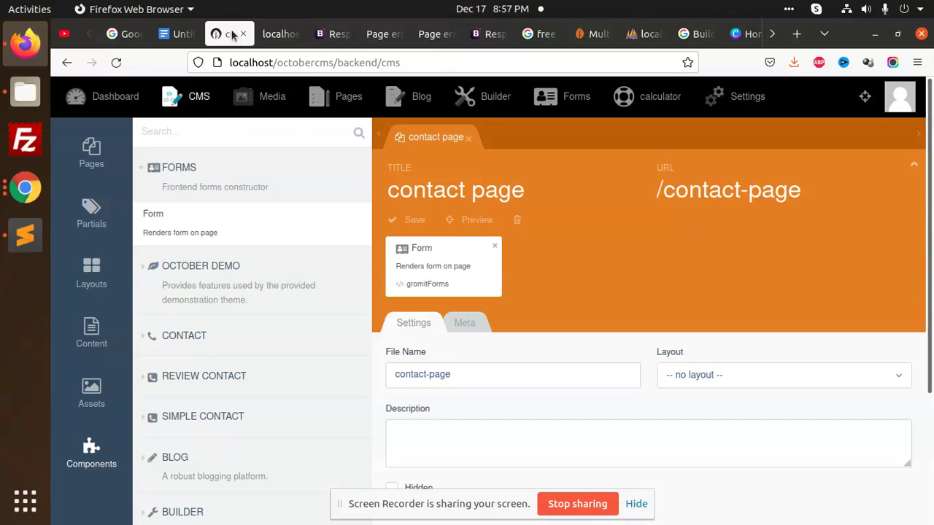
{"action": "middle_click", "coordinate": [588, 98]}
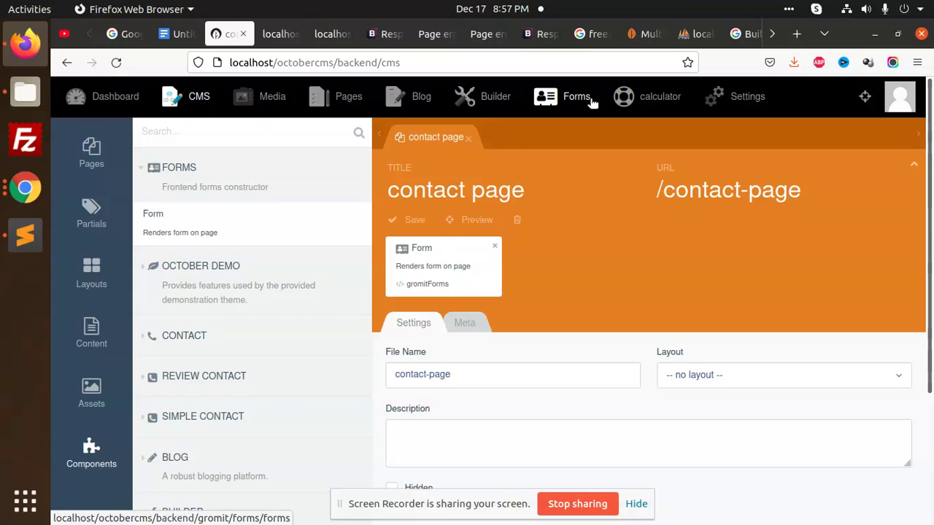
{"action": "left_click", "coordinate": [277, 35]}
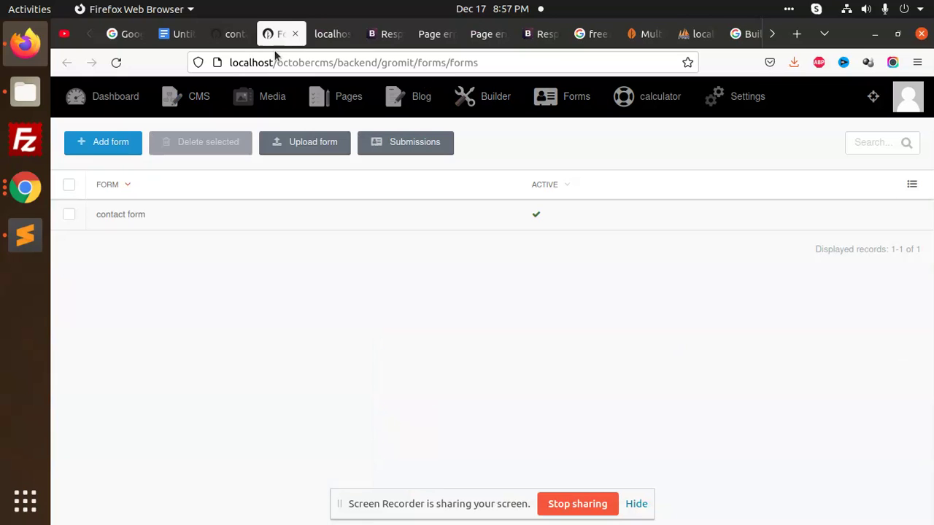
{"action": "left_click", "coordinate": [167, 225]}
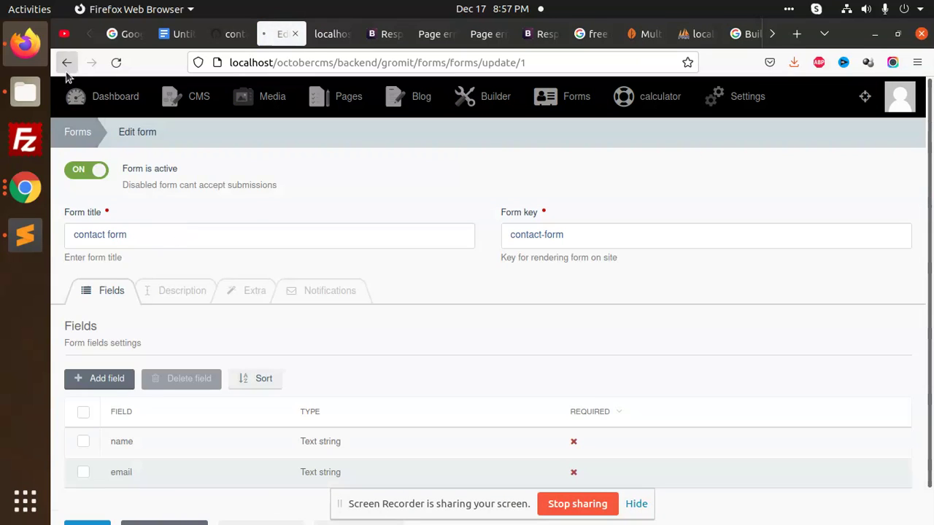
{"action": "left_click", "coordinate": [66, 75]}
{"action": "left_click", "coordinate": [396, 150]}
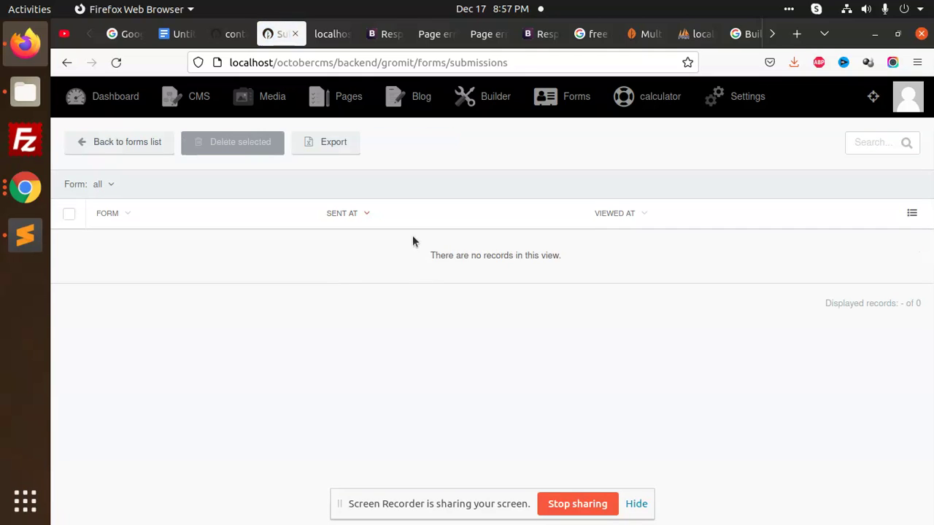
{"action": "left_click_drag", "start_coordinate": [406, 272], "coordinate": [633, 254]}
{"action": "left_click", "coordinate": [633, 254]}
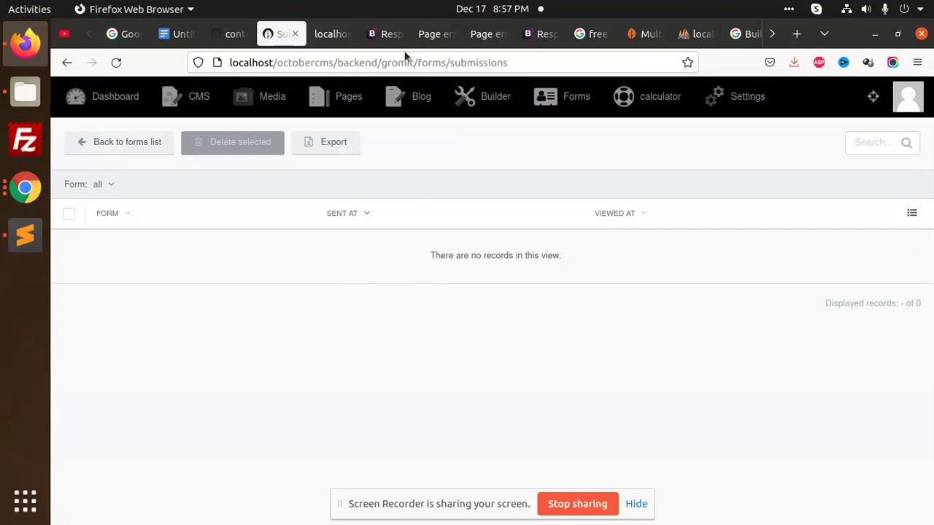
{"action": "left_click", "coordinate": [332, 33]}
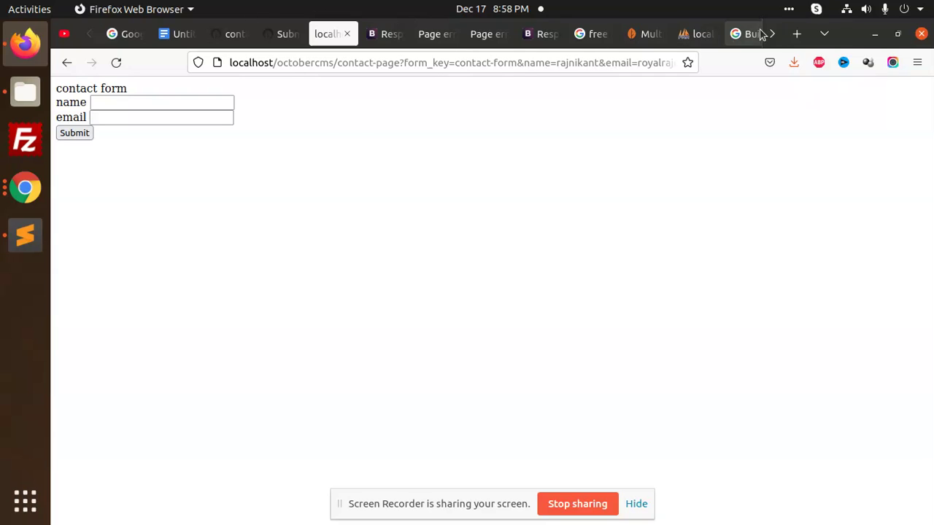
{"action": "scroll", "coordinate": [761, 35], "scroll_direction": "down", "scroll_amount": 5}
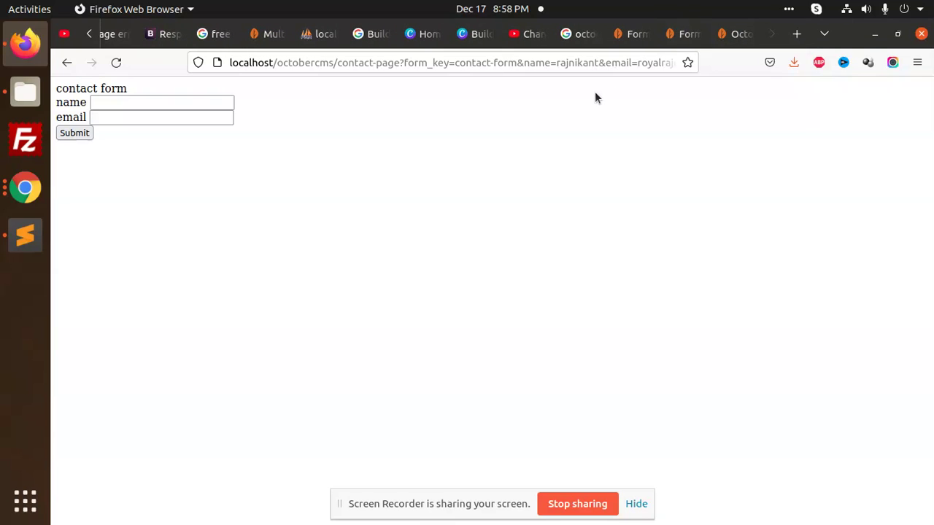
{"action": "scroll", "coordinate": [110, 41], "scroll_direction": "up", "scroll_amount": 3}
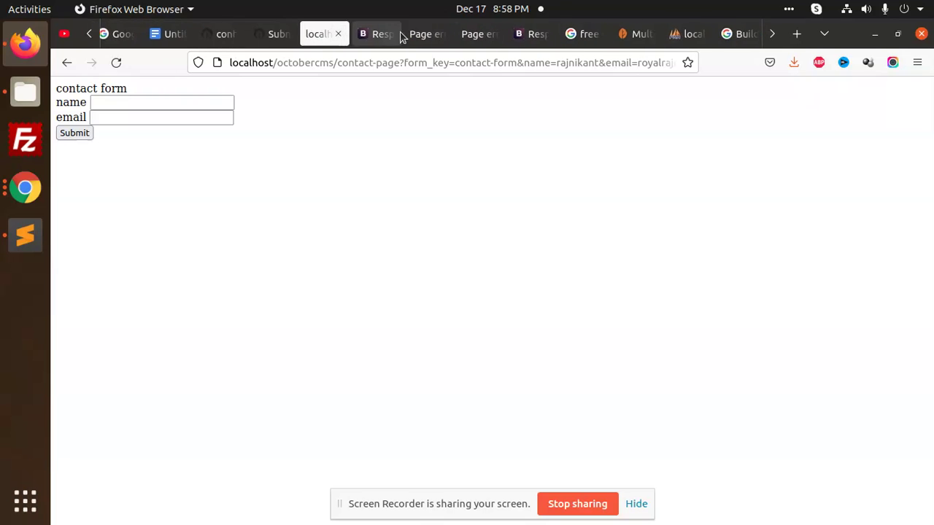
{"action": "left_click", "coordinate": [281, 34]}
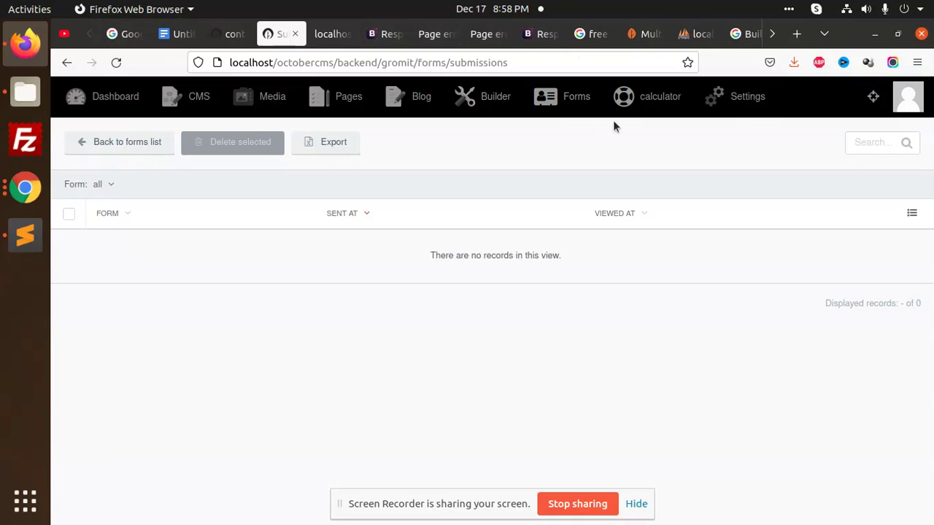
- Make The Fifth Labor the active front-end theme
{"action": "left_click", "coordinate": [752, 98]}
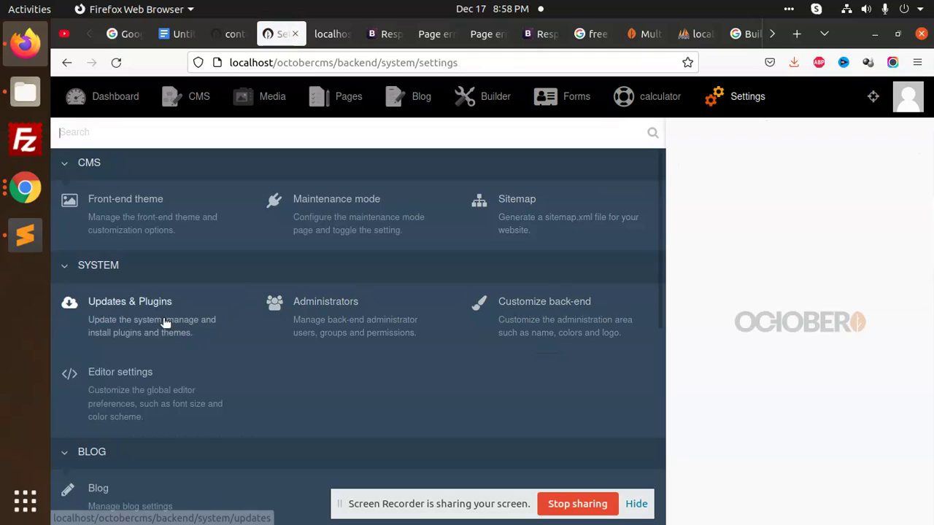
{"action": "left_click", "coordinate": [157, 226]}
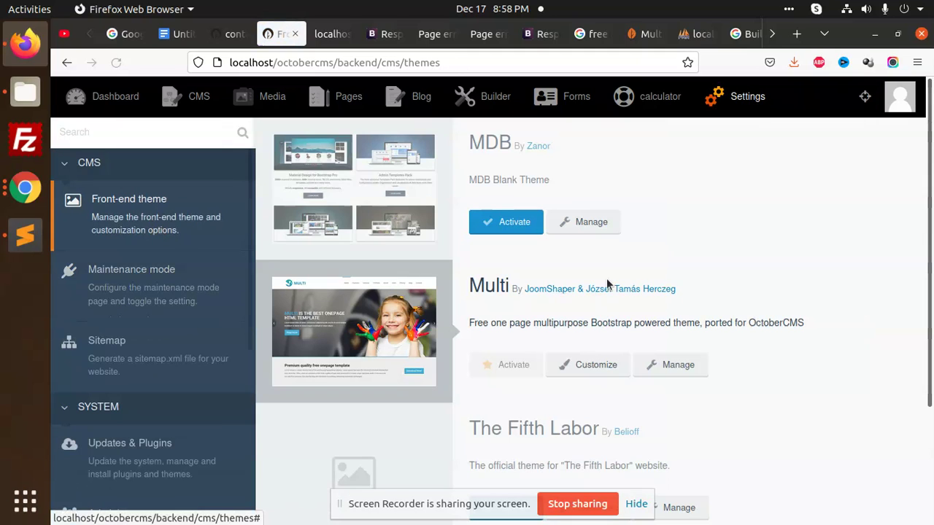
{"action": "scroll", "coordinate": [536, 323], "scroll_direction": "down", "scroll_amount": 3}
{"action": "left_click", "coordinate": [522, 365]}
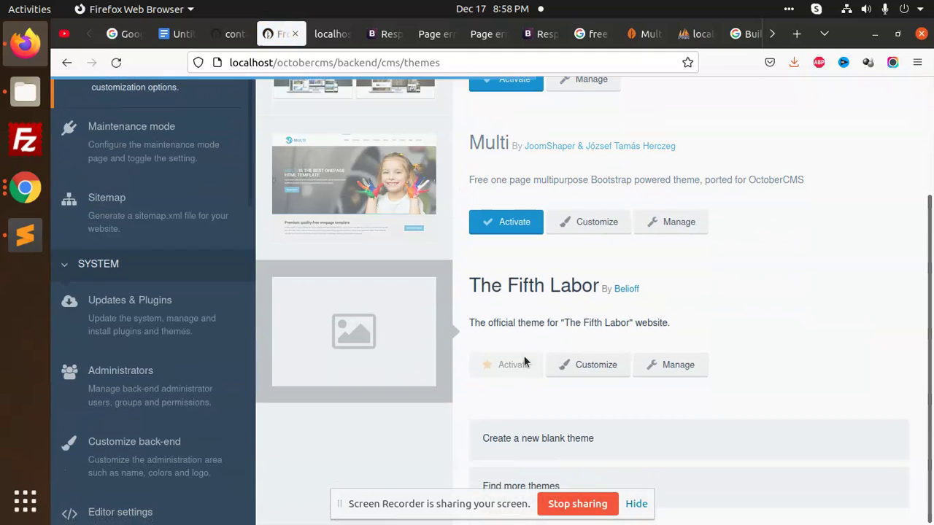
- Reload /contact-page with the form query removed from the address
{"action": "left_click", "coordinate": [332, 37]}
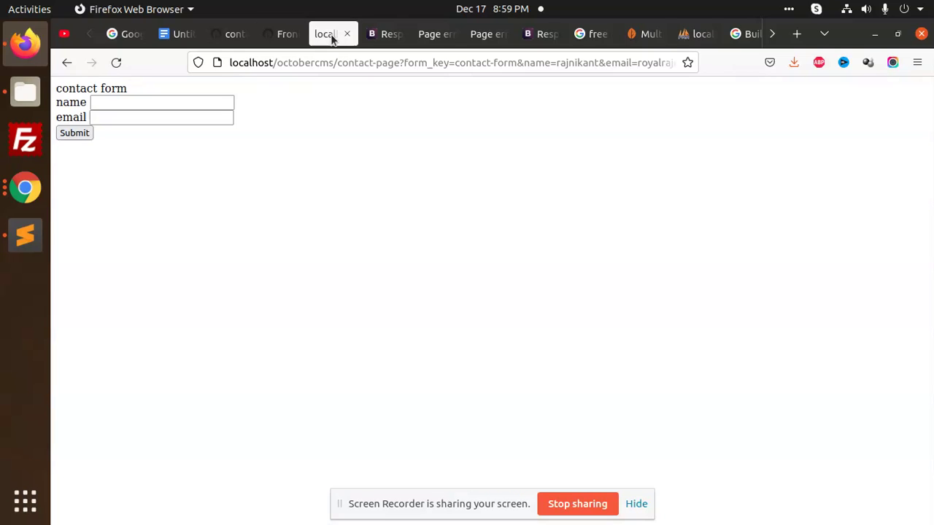
{"action": "left_click", "coordinate": [116, 63]}
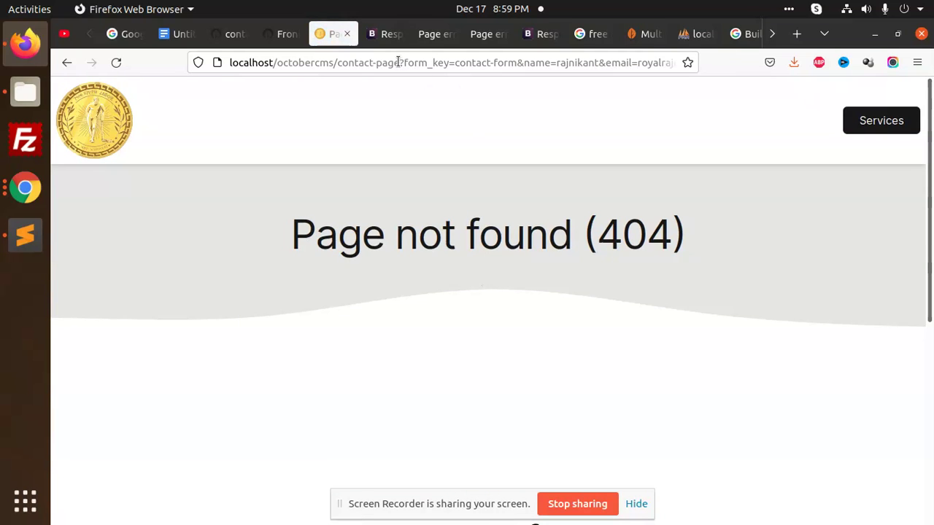
{"action": "left_click_drag", "start_coordinate": [399, 62], "coordinate": [817, 89]}
{"action": "key", "text": "BackSpace"}
{"action": "key", "text": "BackSpace"}
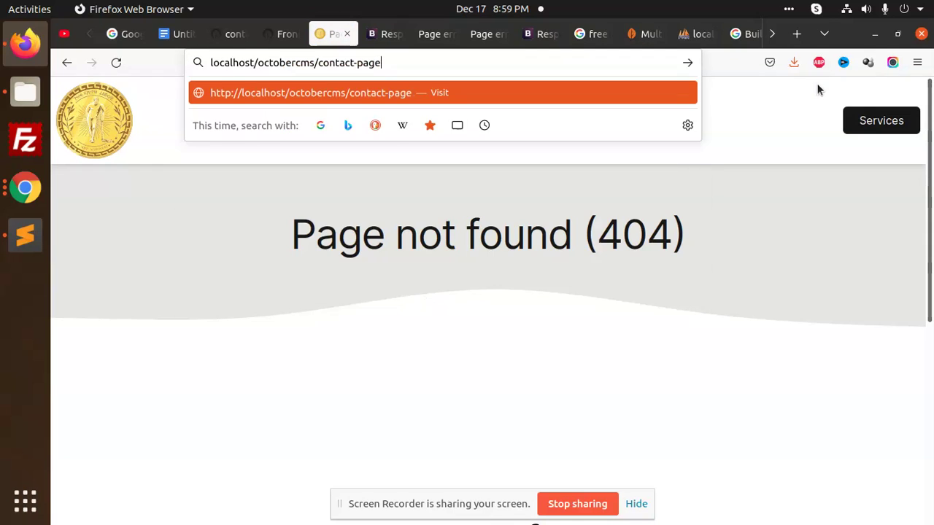
{"action": "key", "text": "Return"}
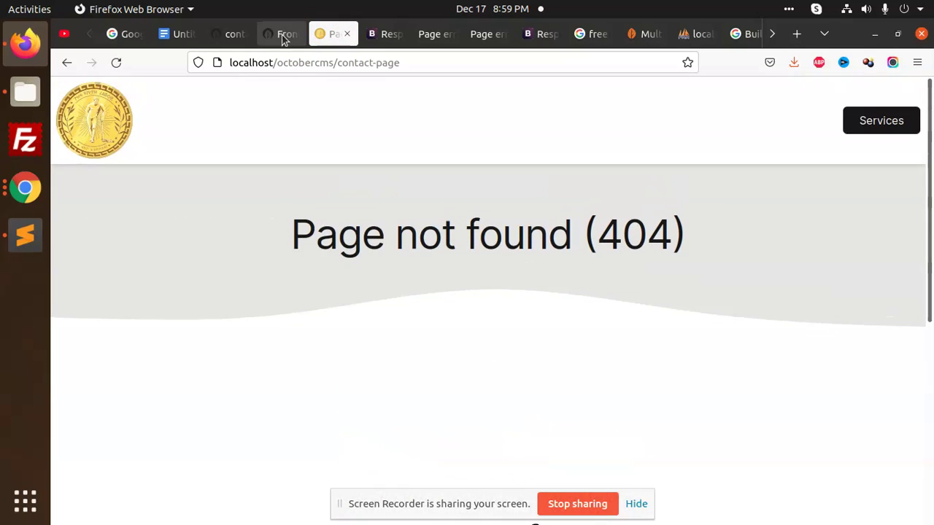
- Create a new CMS page titled 'contact-us' using default-static-layout
{"action": "left_click", "coordinate": [283, 38]}
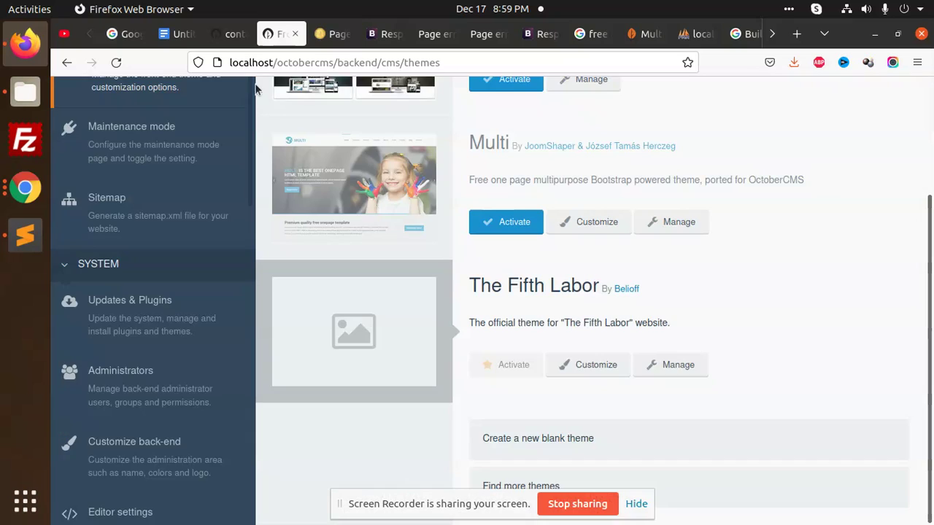
{"action": "scroll", "coordinate": [183, 231], "scroll_direction": "up", "scroll_amount": 3}
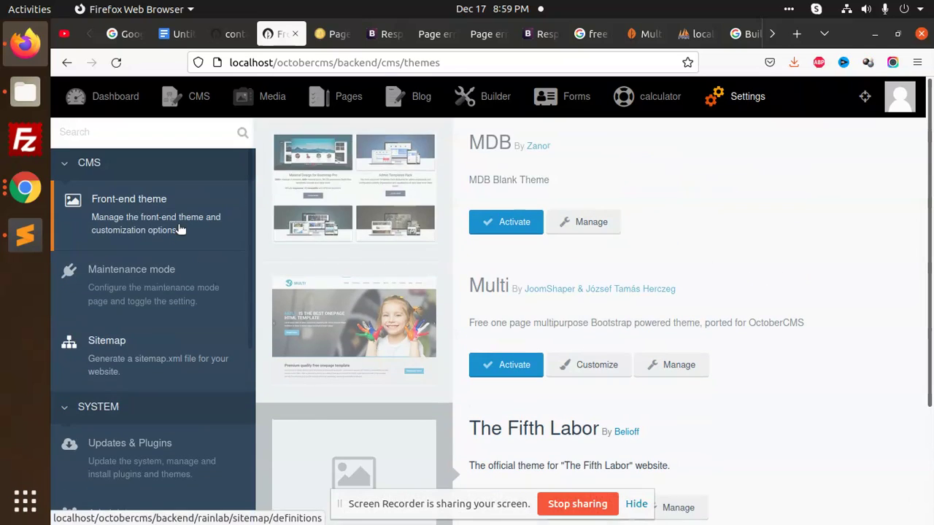
{"action": "left_click", "coordinate": [554, 99]}
{"action": "left_click", "coordinate": [356, 99]}
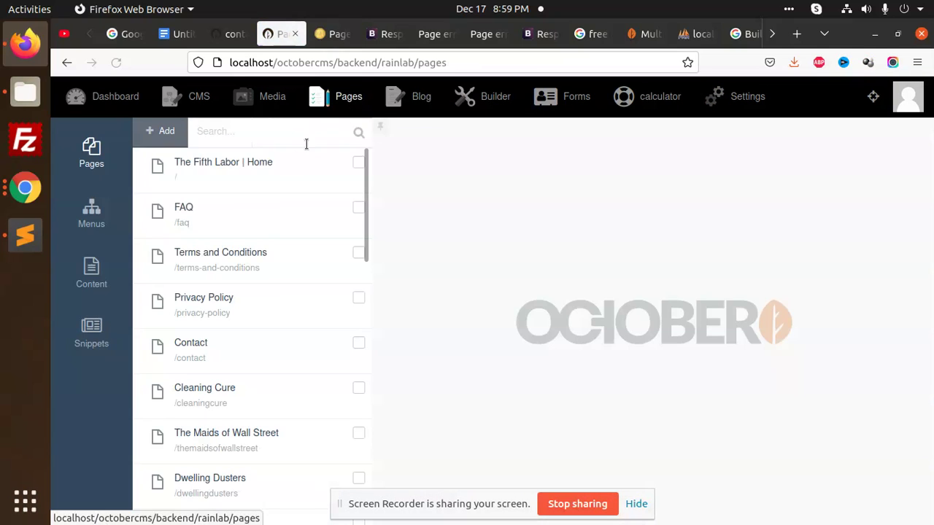
{"action": "left_click", "coordinate": [219, 100]}
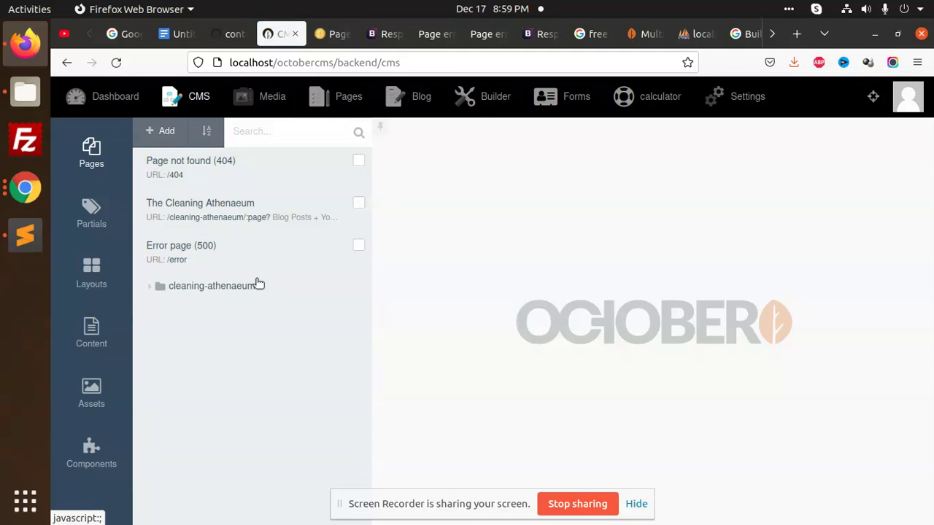
{"action": "left_click", "coordinate": [165, 131]}
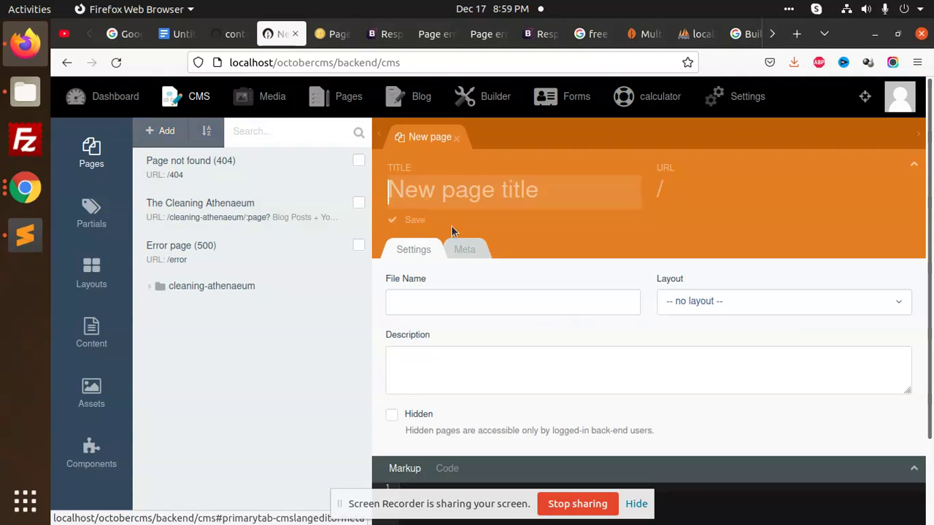
{"action": "type", "text": "cont"}
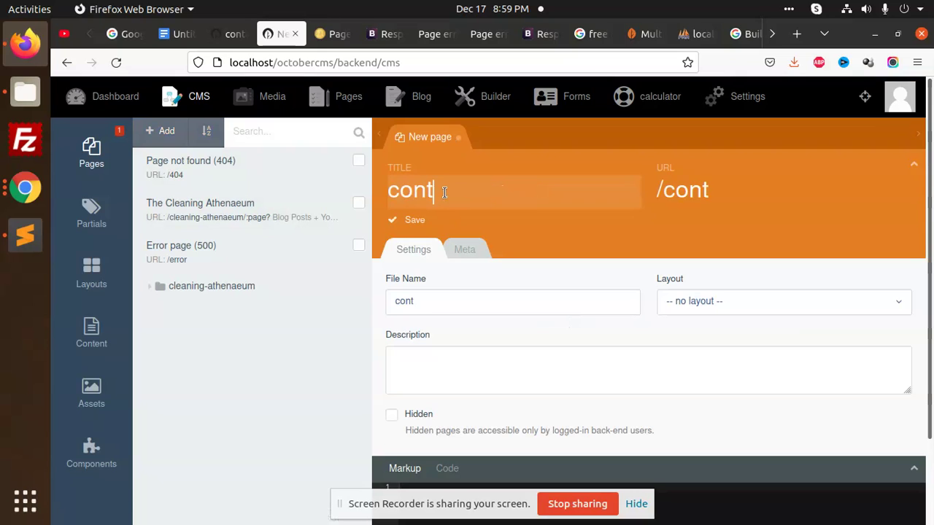
{"action": "type", "text": "act-us"}
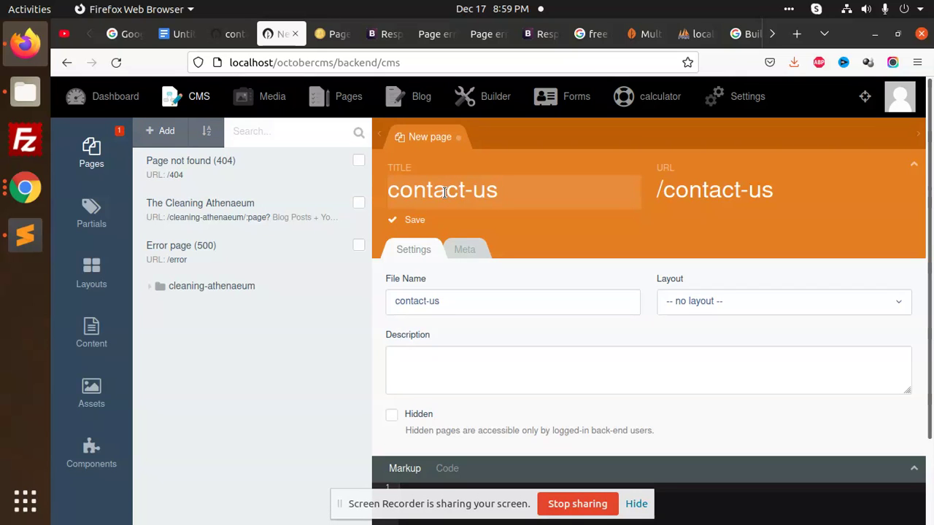
{"action": "scroll", "coordinate": [623, 313], "scroll_direction": "down", "scroll_amount": 3}
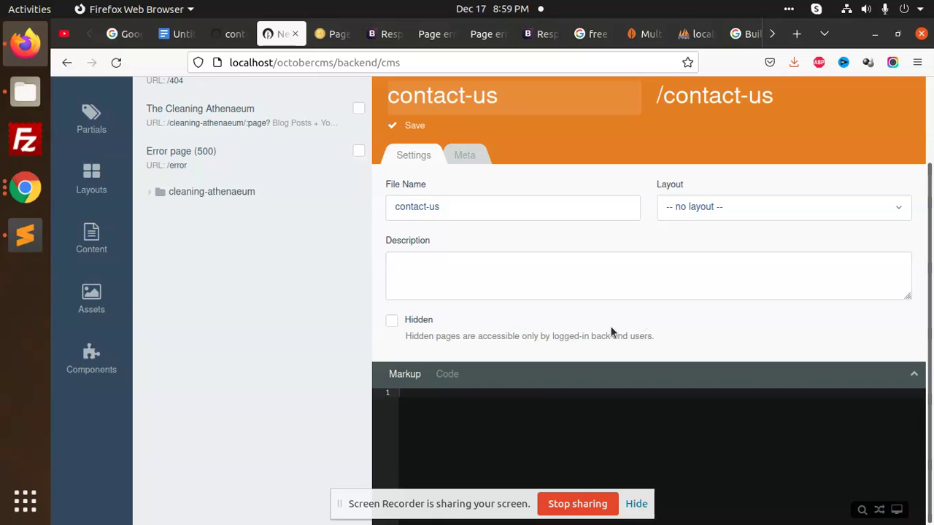
{"action": "left_click", "coordinate": [703, 208]}
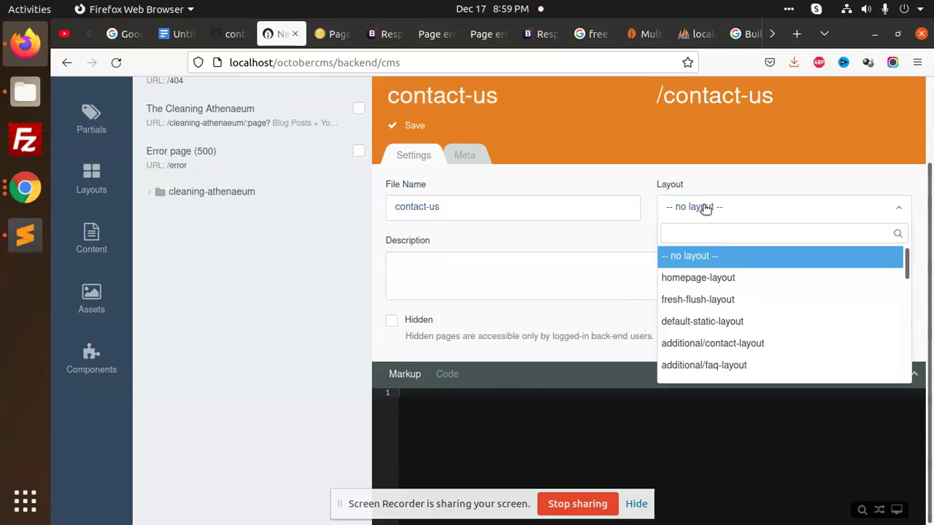
{"action": "type", "text": "st"}
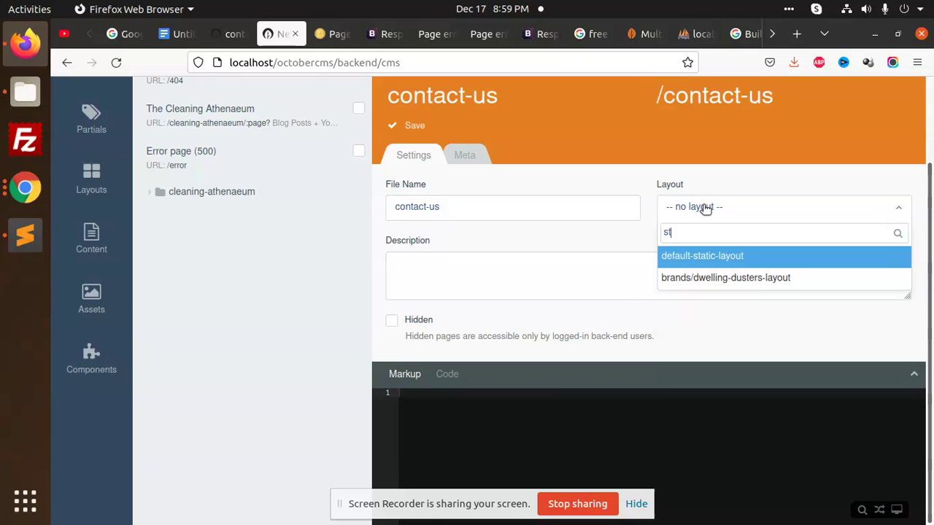
{"action": "left_click", "coordinate": [721, 256]}
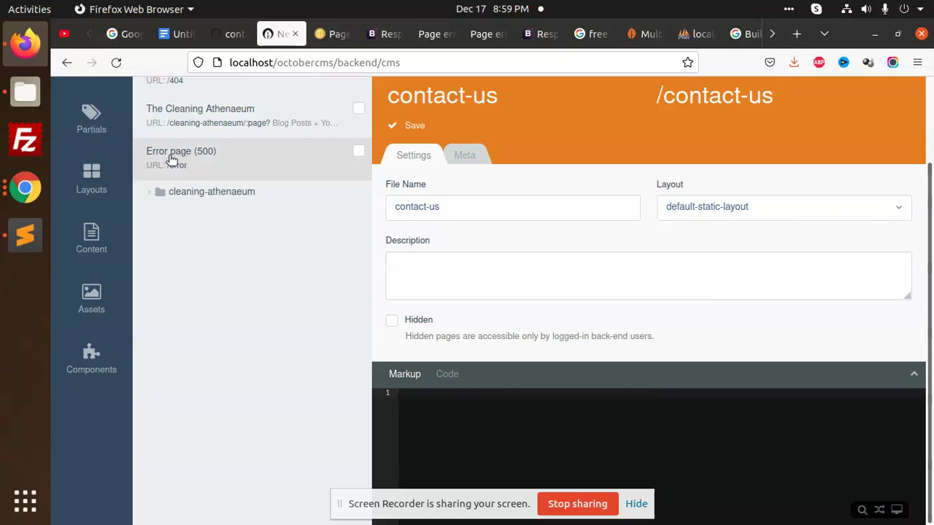
- Drag the Form component into the contact-us page markup
{"action": "left_click", "coordinate": [91, 359]}
{"action": "left_click_drag", "start_coordinate": [208, 135], "coordinate": [487, 511]}
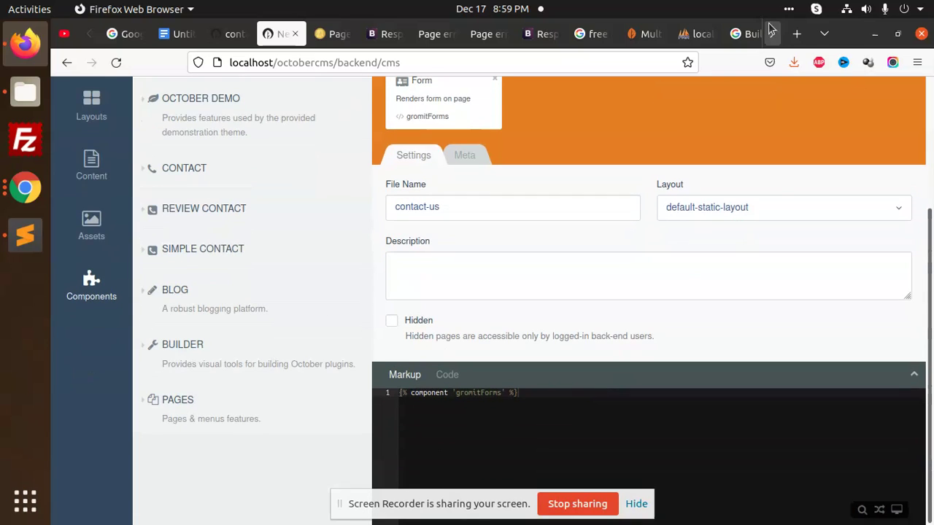
{"action": "left_click", "coordinate": [772, 34]}
{"action": "left_click", "coordinate": [704, 35]}
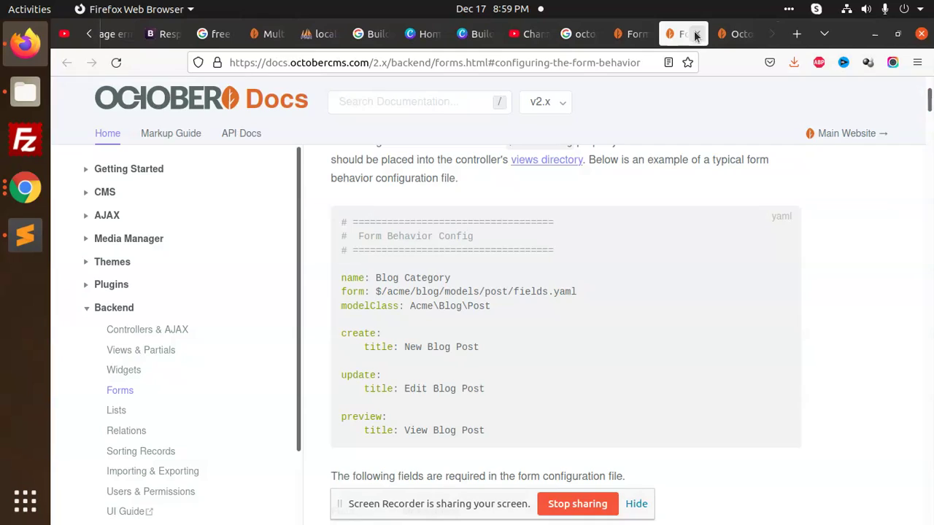
- Copy the hidden form_key input line from the GromIT Forms plugin page
{"action": "left_click", "coordinate": [621, 33]}
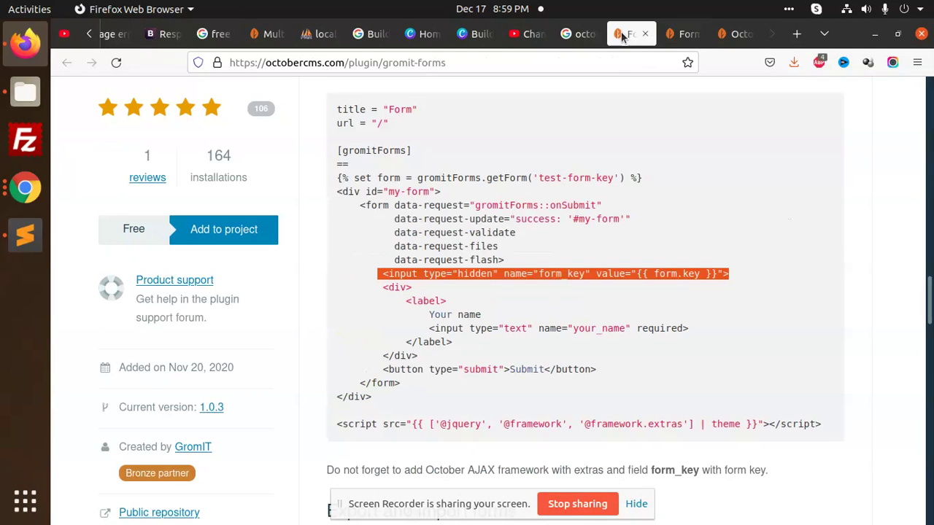
{"action": "right_click", "coordinate": [493, 277]}
{"action": "left_click", "coordinate": [508, 287]}
{"action": "scroll", "coordinate": [117, 33], "scroll_direction": "up", "scroll_amount": 5}
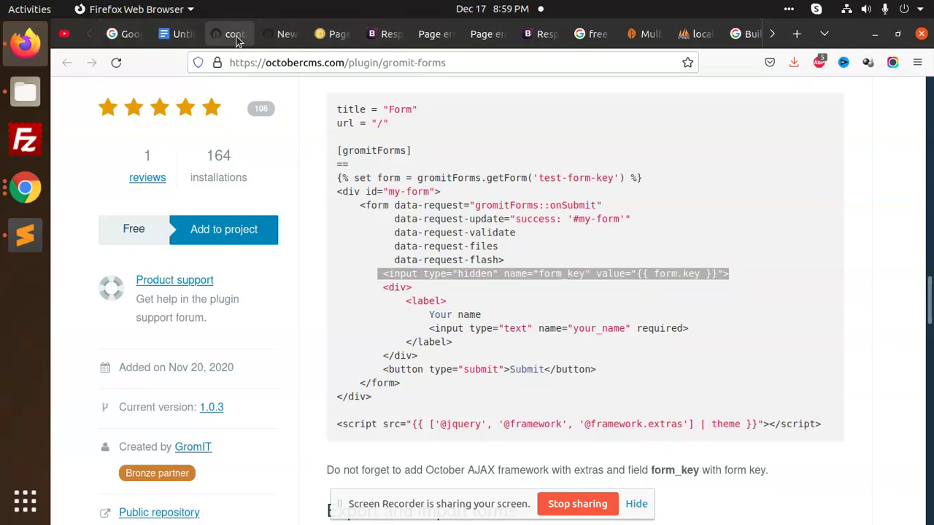
- Paste the form_key line as a new first line in the contact-us markup
{"action": "left_click", "coordinate": [235, 34]}
{"action": "scroll", "coordinate": [438, 343], "scroll_direction": "down", "scroll_amount": 4}
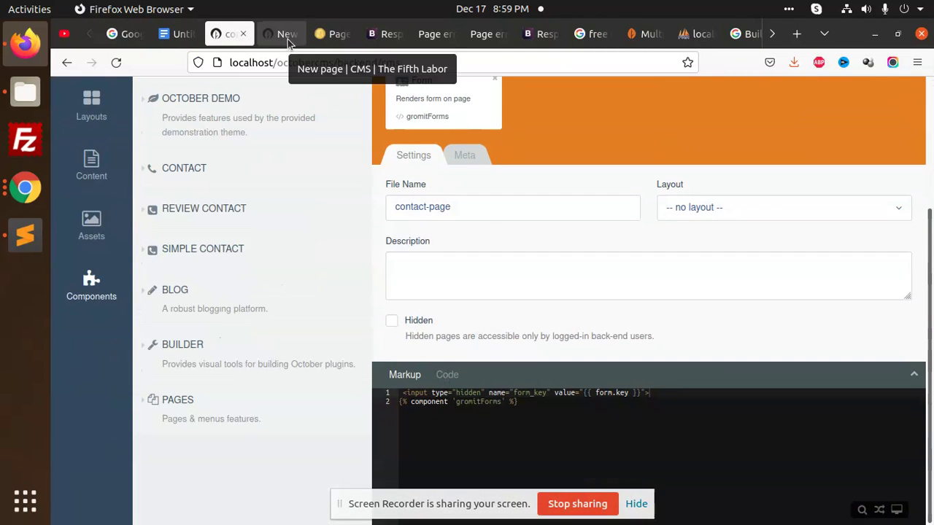
{"action": "scroll", "coordinate": [446, 221], "scroll_direction": "up", "scroll_amount": 4}
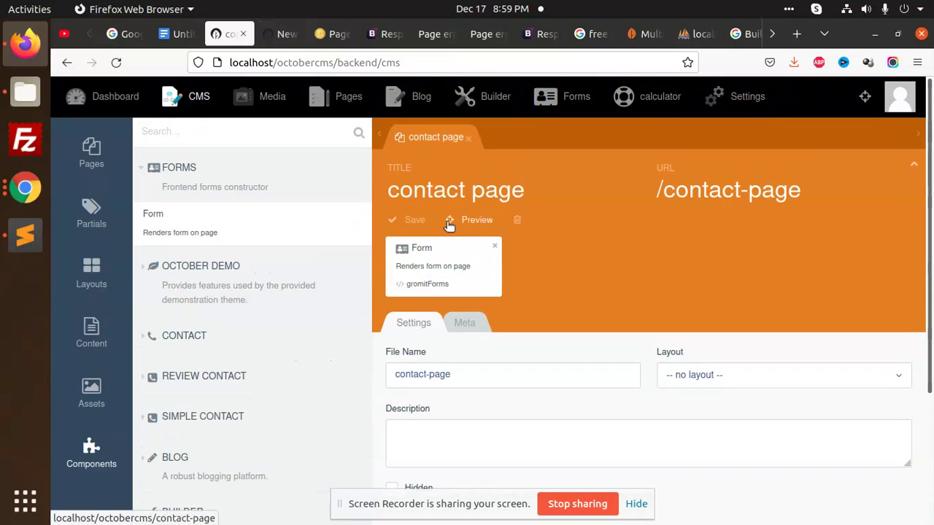
{"action": "scroll", "coordinate": [554, 292], "scroll_direction": "down", "scroll_amount": 3}
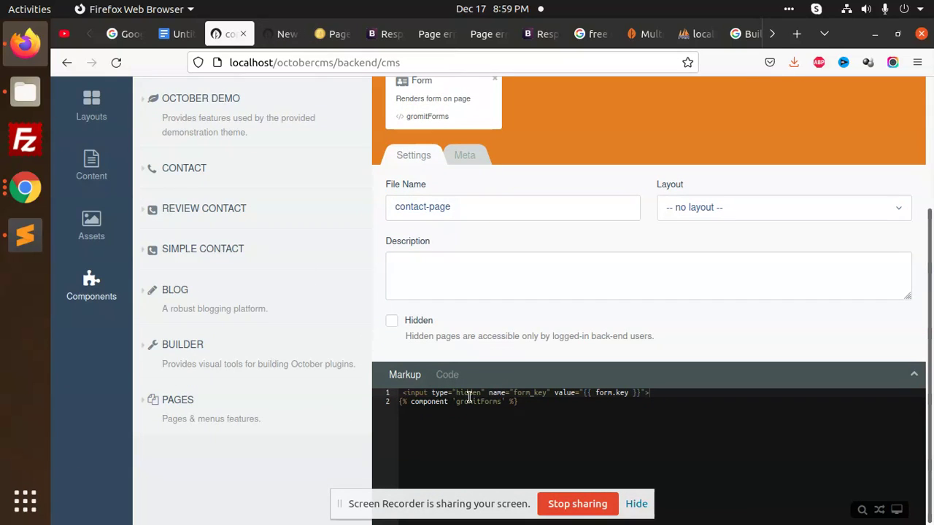
{"action": "left_click", "coordinate": [285, 34]}
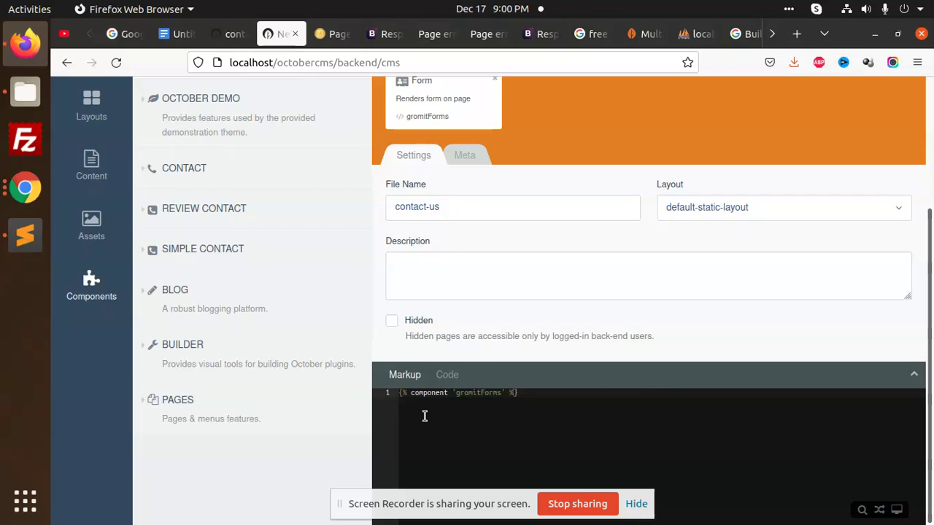
{"action": "key", "text": "Return"}
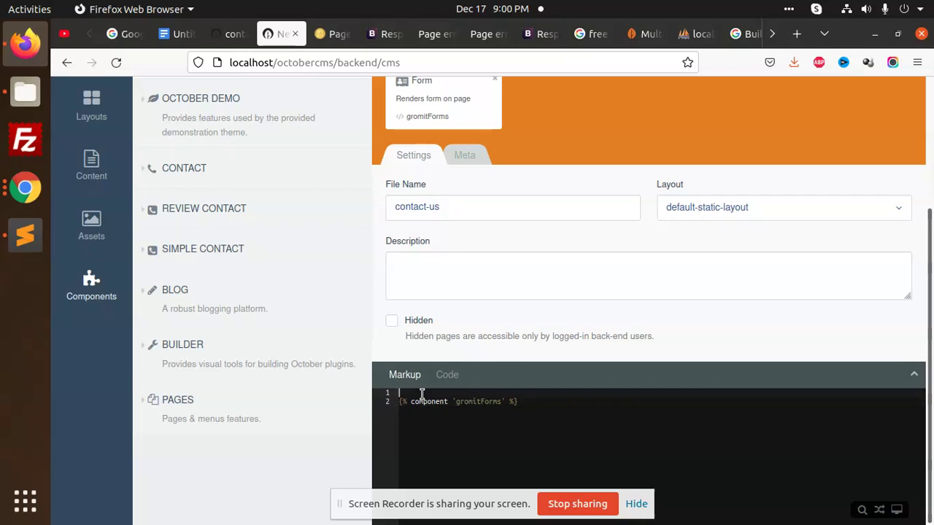
{"action": "key", "text": "ctrl+v"}
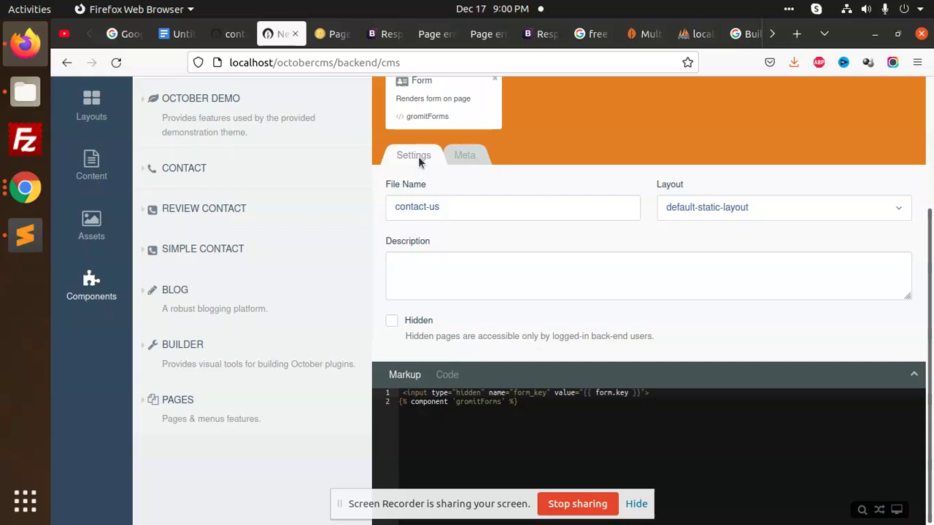
{"action": "scroll", "coordinate": [442, 192], "scroll_direction": "up", "scroll_amount": 3}
- Save and preview the contact-us page
{"action": "left_click", "coordinate": [405, 221]}
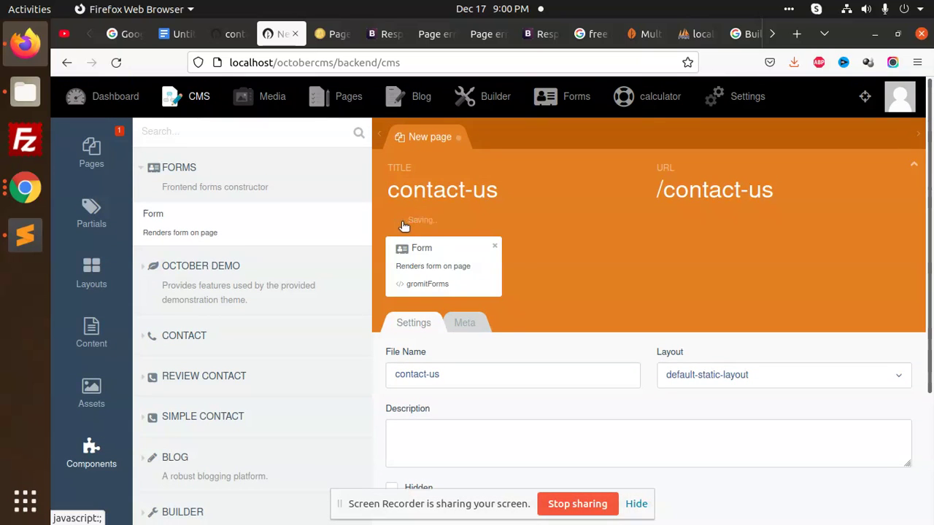
{"action": "left_click", "coordinate": [483, 225]}
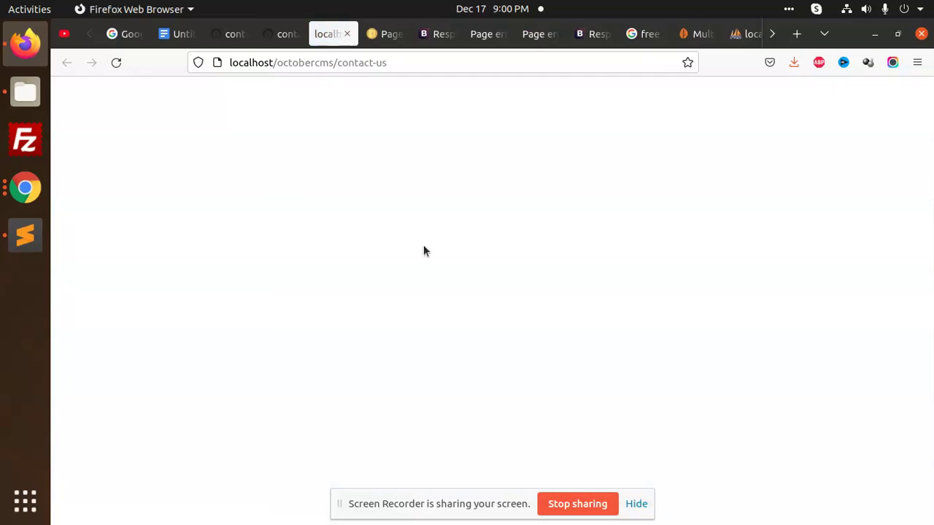
{"action": "left_click", "coordinate": [284, 34]}
- Set the Form component to 'contact form', save, and preview the page
{"action": "left_click", "coordinate": [447, 283]}
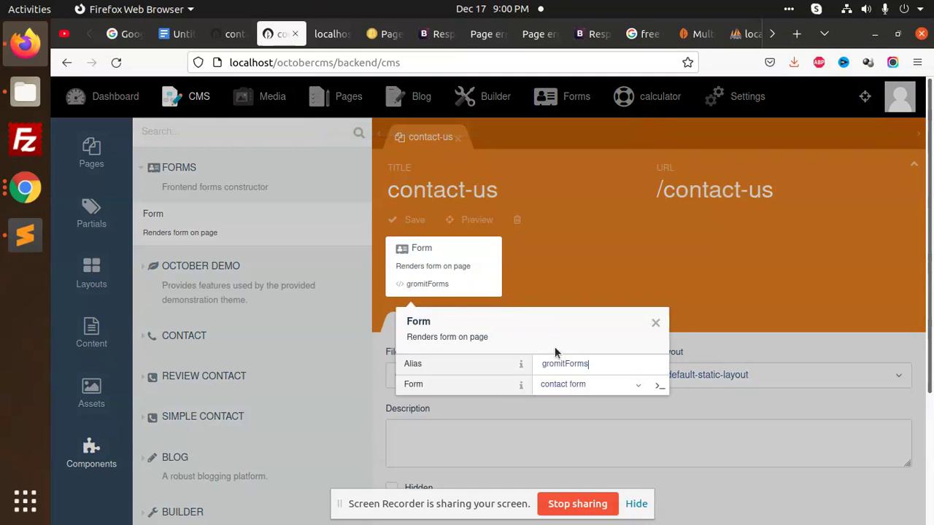
{"action": "left_click", "coordinate": [581, 384]}
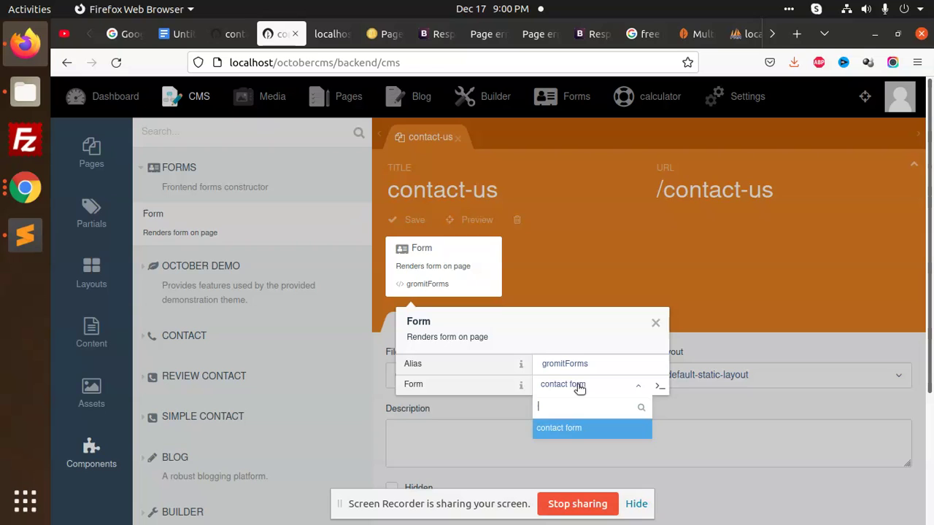
{"action": "left_click", "coordinate": [571, 426]}
{"action": "left_click", "coordinate": [412, 219]}
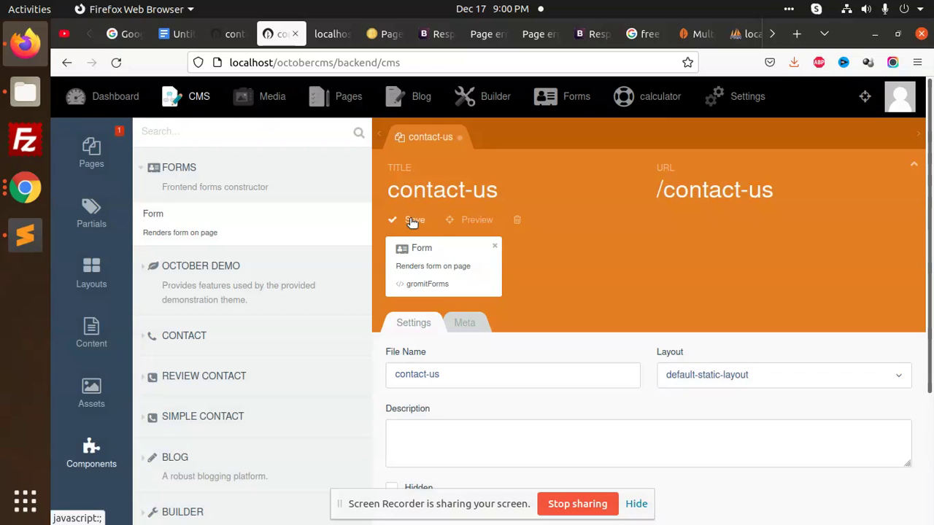
{"action": "left_click", "coordinate": [479, 219]}
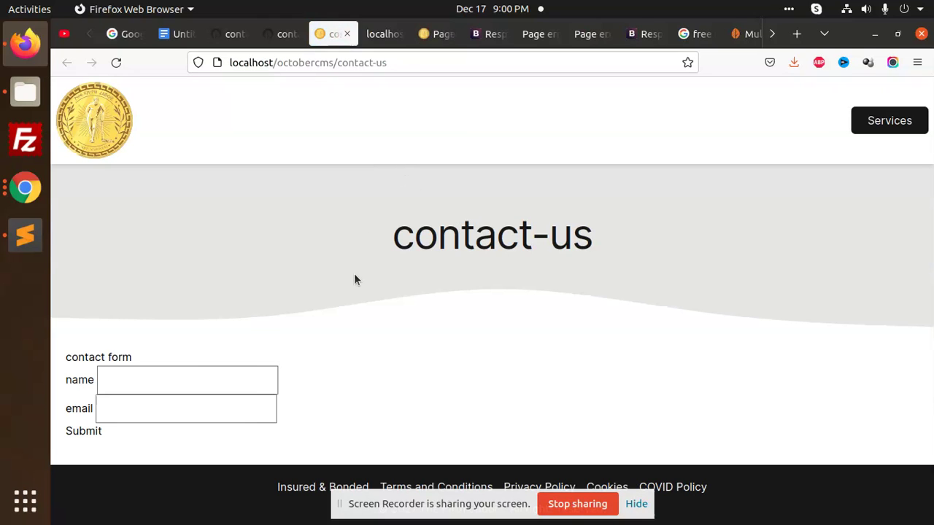
- Fill the contact form's name and e-mail fields using the browser's autofill suggestions
{"action": "left_click", "coordinate": [150, 374]}
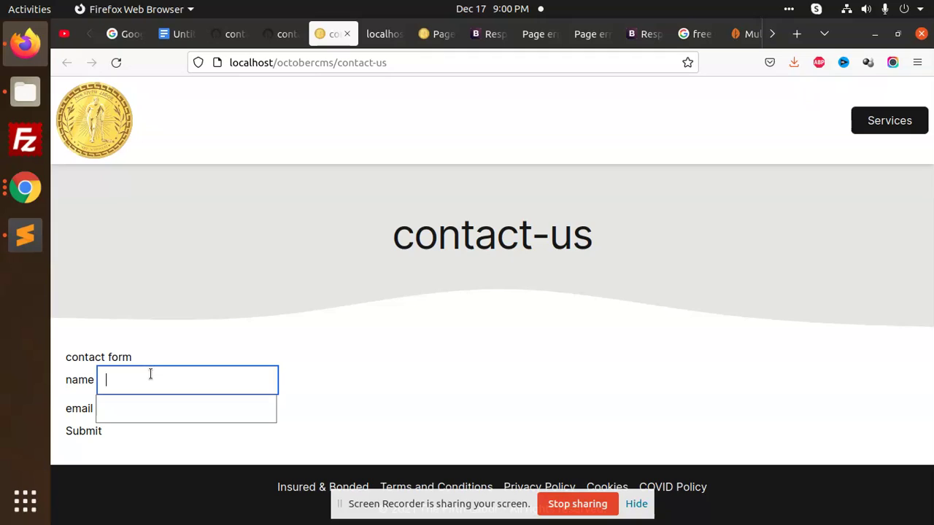
{"action": "type", "text": "raj"}
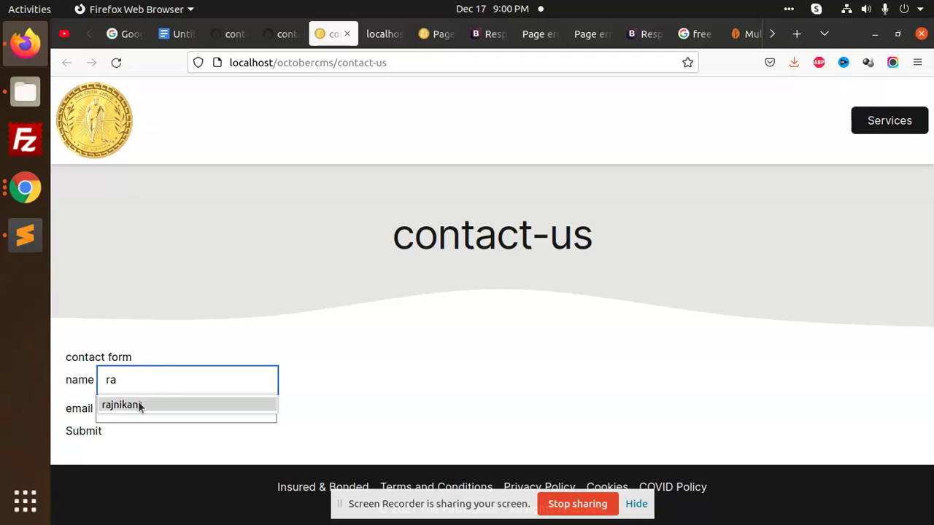
{"action": "left_click", "coordinate": [138, 406]}
{"action": "left_click", "coordinate": [136, 413]}
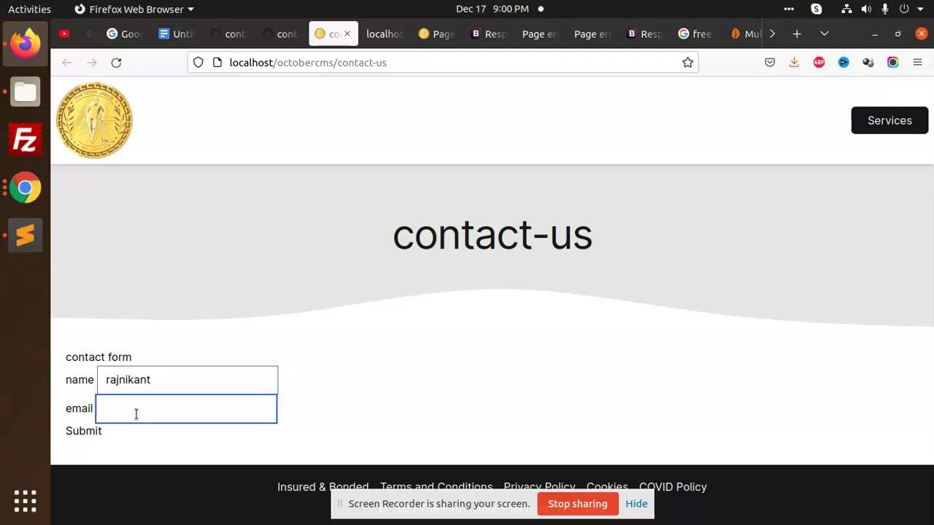
{"action": "type", "text": "r"}
{"action": "left_click", "coordinate": [139, 431]}
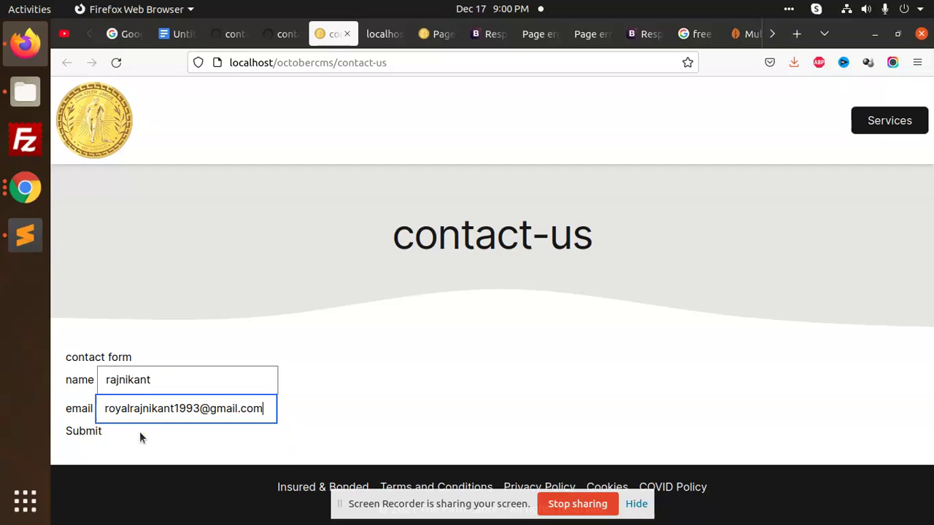
- Submit the contact form so it confirms 'The form has been submitted!'
{"action": "left_click", "coordinate": [97, 431]}
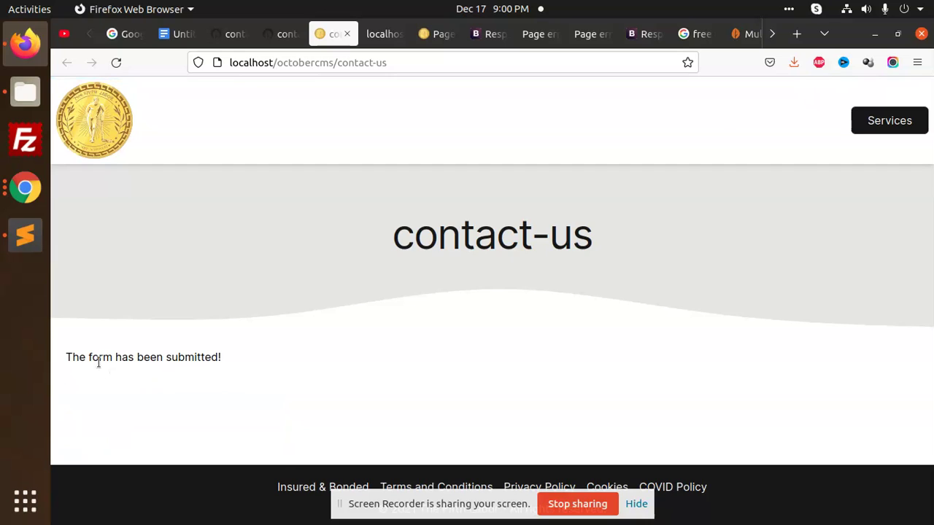
{"action": "left_click_drag", "start_coordinate": [99, 357], "coordinate": [337, 364]}
{"action": "left_click", "coordinate": [307, 356]}
- In the backend, open Forms > Submissions, inspect the contact form entry's name and e-mail, then return to Forms
{"action": "left_click", "coordinate": [281, 34]}
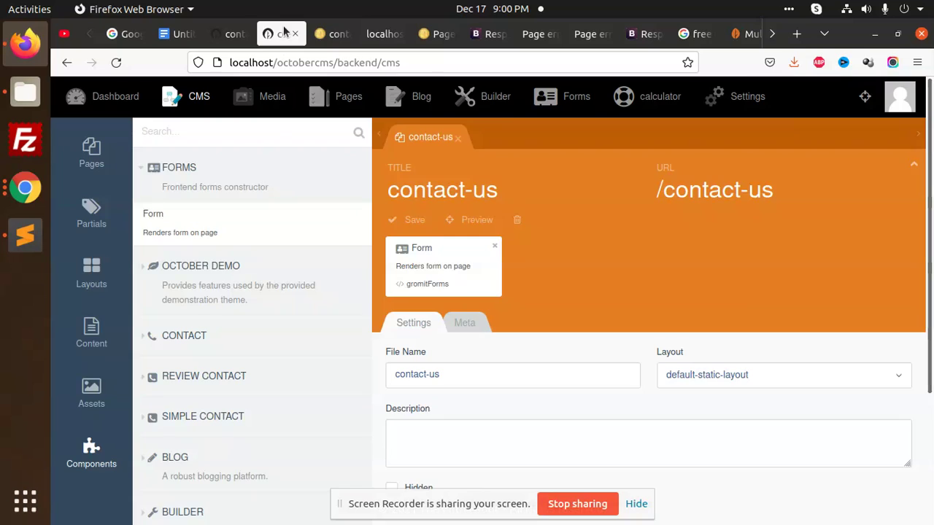
{"action": "left_click", "coordinate": [558, 102]}
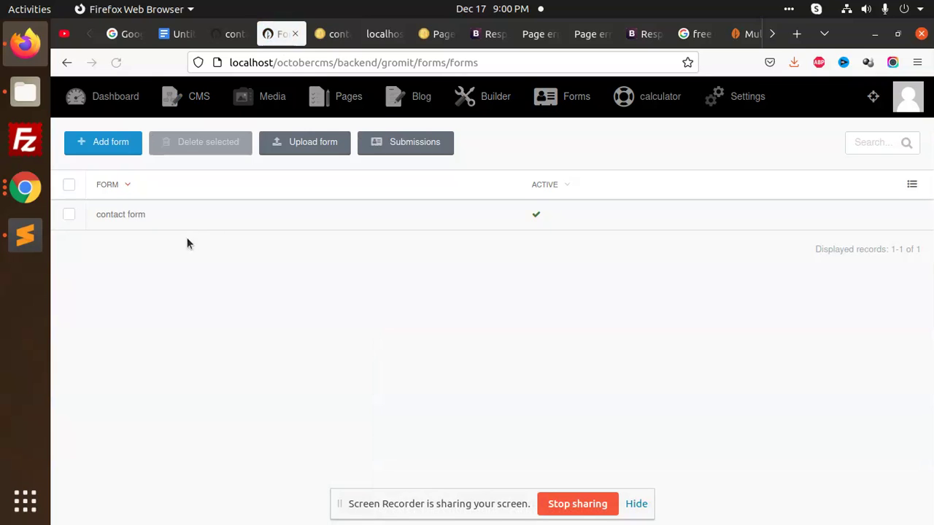
{"action": "left_click", "coordinate": [413, 152]}
{"action": "left_click", "coordinate": [212, 253]}
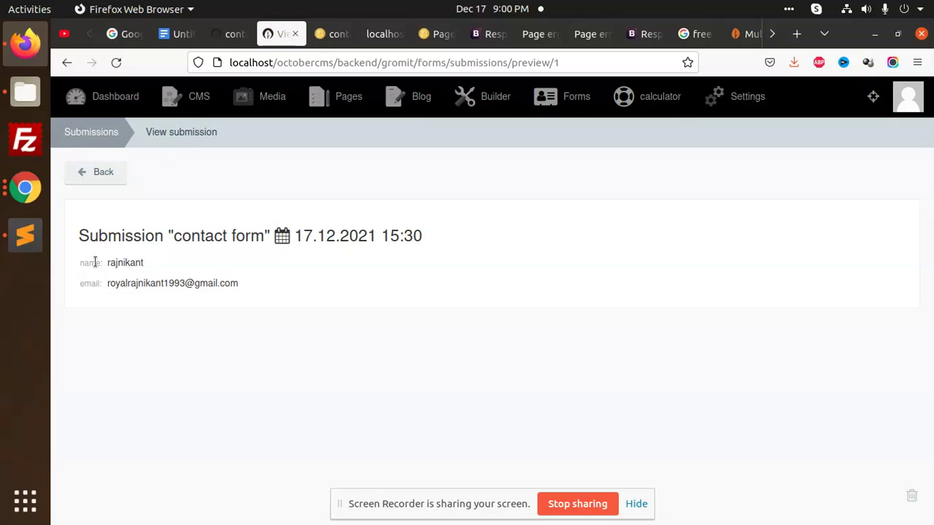
{"action": "left_click_drag", "start_coordinate": [95, 262], "coordinate": [122, 285]}
{"action": "left_click", "coordinate": [280, 294]}
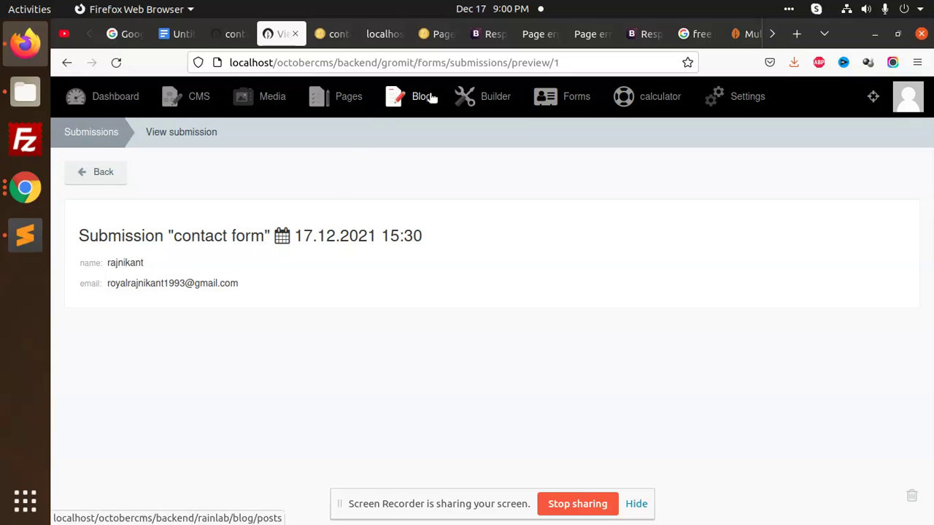
{"action": "left_click", "coordinate": [562, 102]}
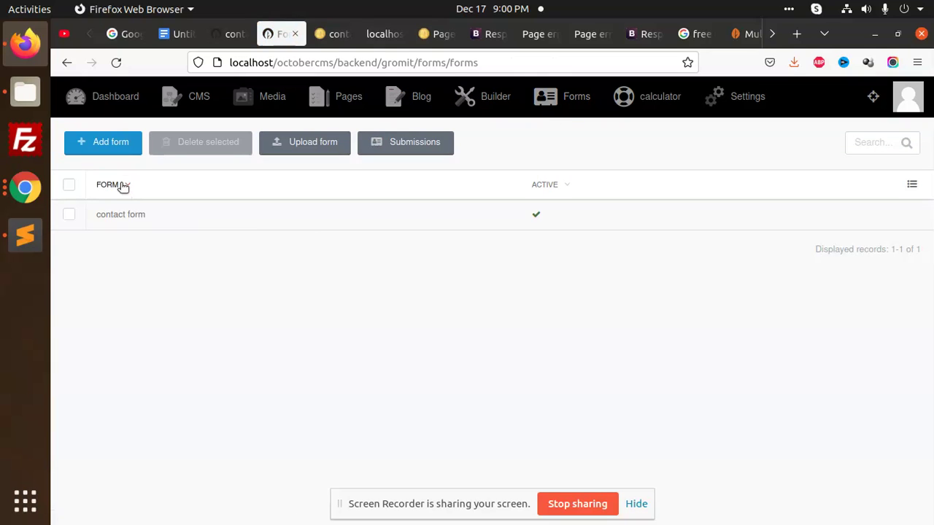
- Open the contact form and review its Description tab
{"action": "left_click", "coordinate": [156, 215]}
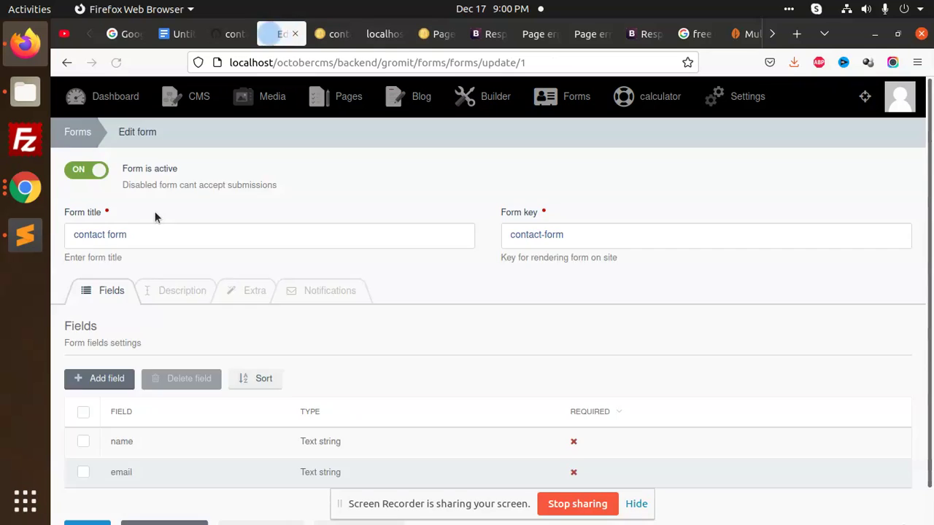
{"action": "left_click", "coordinate": [184, 292]}
{"action": "scroll", "coordinate": [147, 340], "scroll_direction": "down", "scroll_amount": 4}
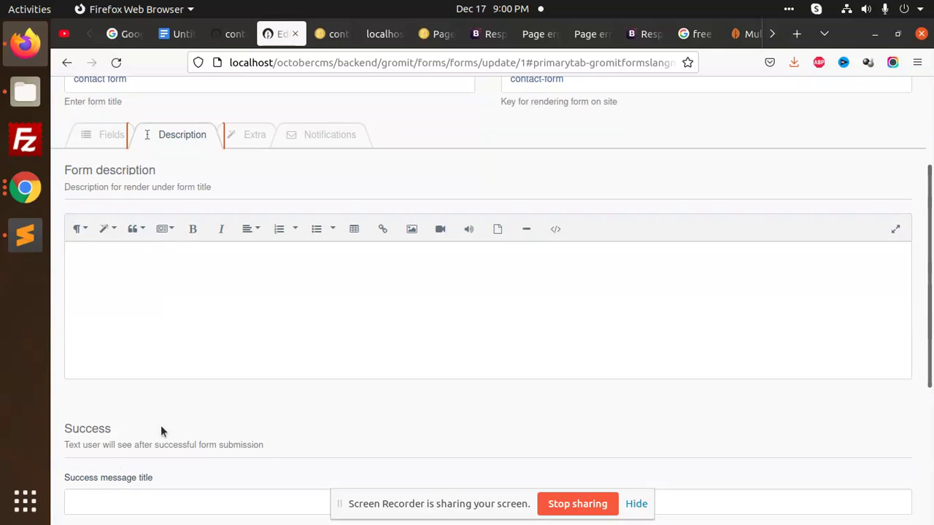
{"action": "scroll", "coordinate": [160, 430], "scroll_direction": "down", "scroll_amount": 5}
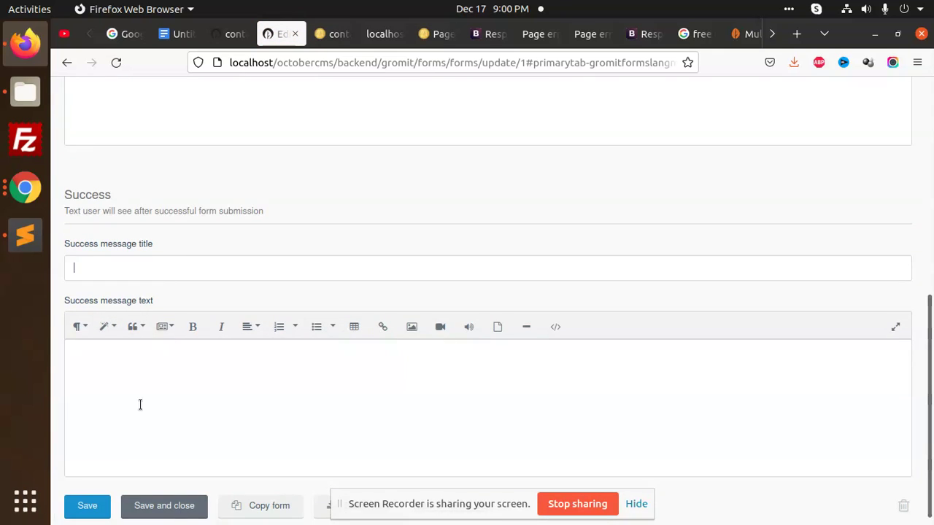
{"action": "scroll", "coordinate": [259, 229], "scroll_direction": "up", "scroll_amount": 5}
- Review the Extra tab's Form wrapper class and Form class settings
{"action": "left_click", "coordinate": [241, 137]}
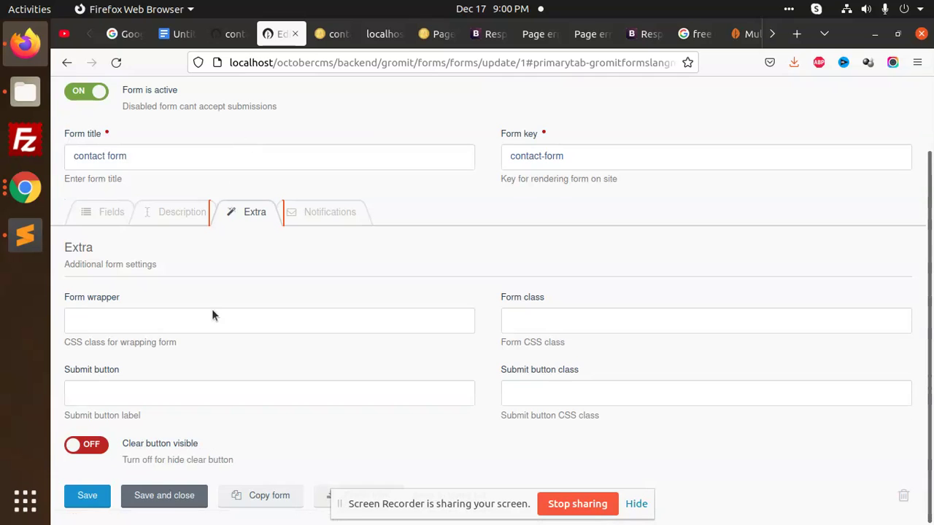
{"action": "left_click", "coordinate": [101, 322]}
{"action": "left_click", "coordinate": [552, 315]}
{"action": "scroll", "coordinate": [341, 339], "scroll_direction": "up", "scroll_amount": 2}
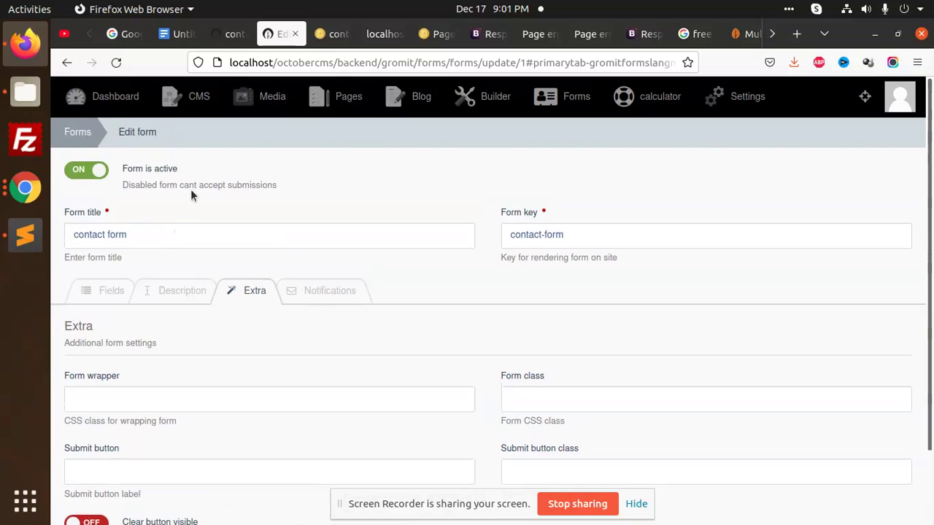
- Check the Notifications tab's mail template list, leaving it at Default
{"action": "left_click", "coordinate": [311, 302]}
{"action": "scroll", "coordinate": [302, 341], "scroll_direction": "down", "scroll_amount": 2}
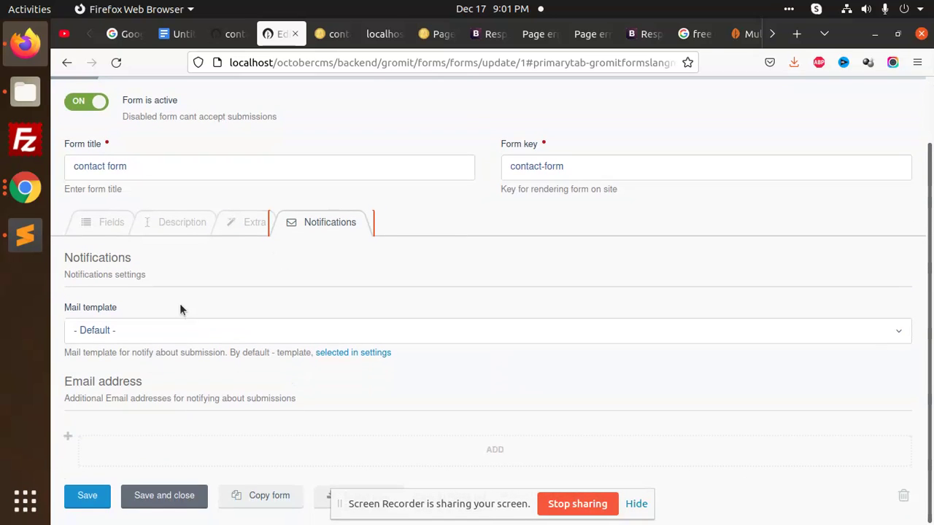
{"action": "left_click", "coordinate": [154, 325]}
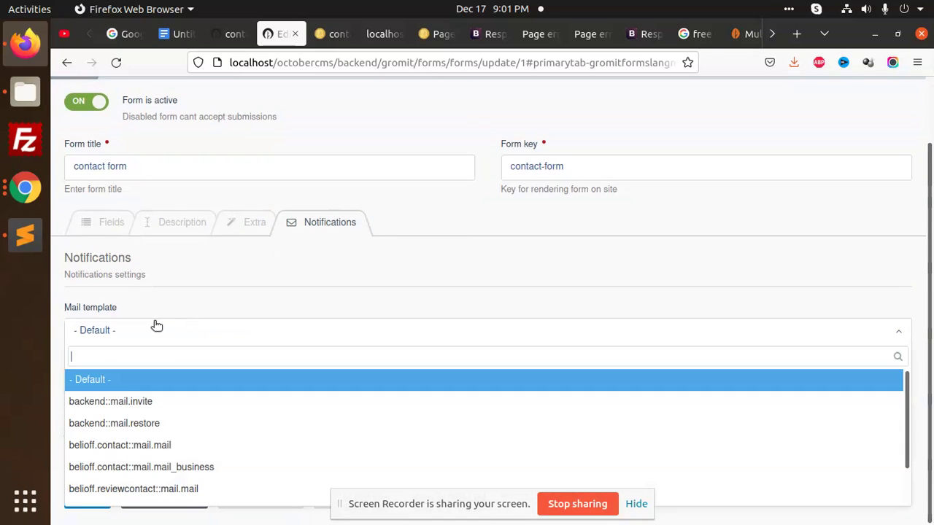
{"action": "left_click", "coordinate": [283, 327]}
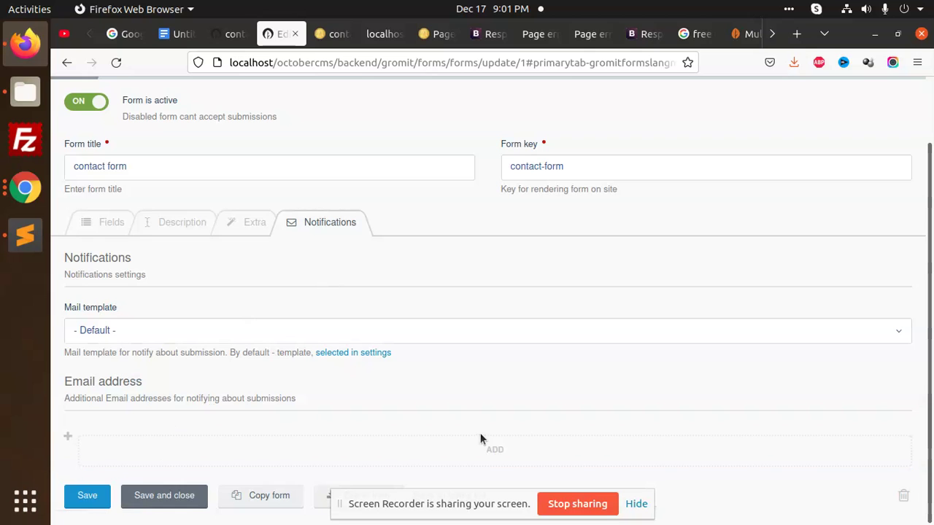
{"action": "scroll", "coordinate": [326, 351], "scroll_direction": "up", "scroll_amount": 2}
- Open the Forms plugin settings and check the notification mail template list without changing it
{"action": "left_click", "coordinate": [228, 33]}
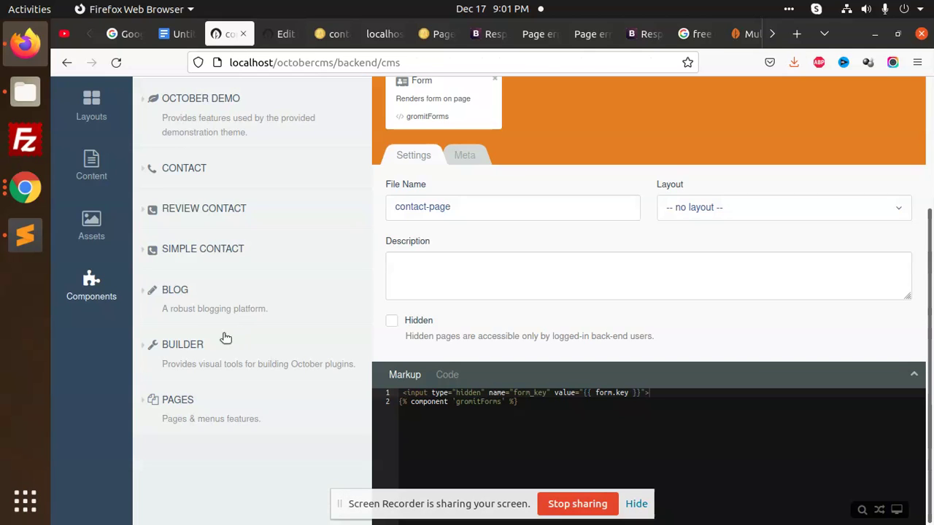
{"action": "scroll", "coordinate": [598, 178], "scroll_direction": "up", "scroll_amount": 3}
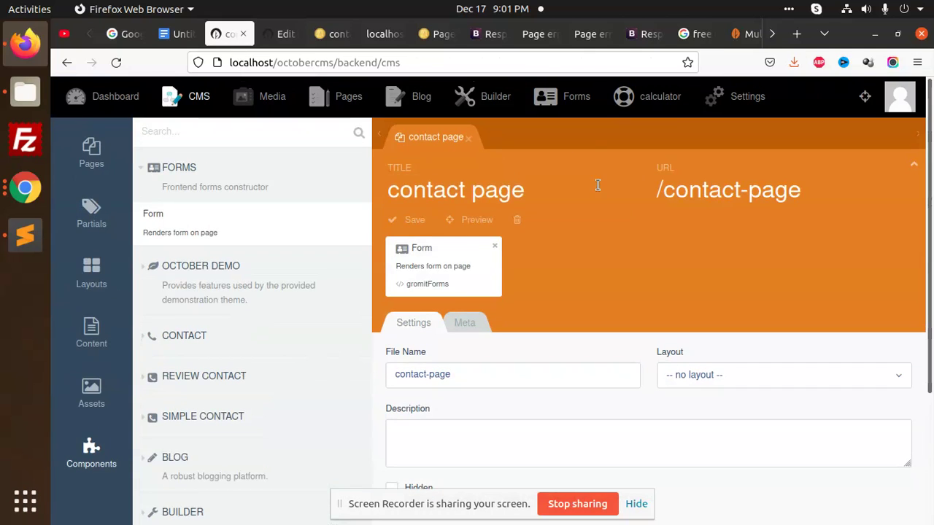
{"action": "left_click", "coordinate": [751, 99]}
{"action": "scroll", "coordinate": [237, 339], "scroll_direction": "down", "scroll_amount": 10}
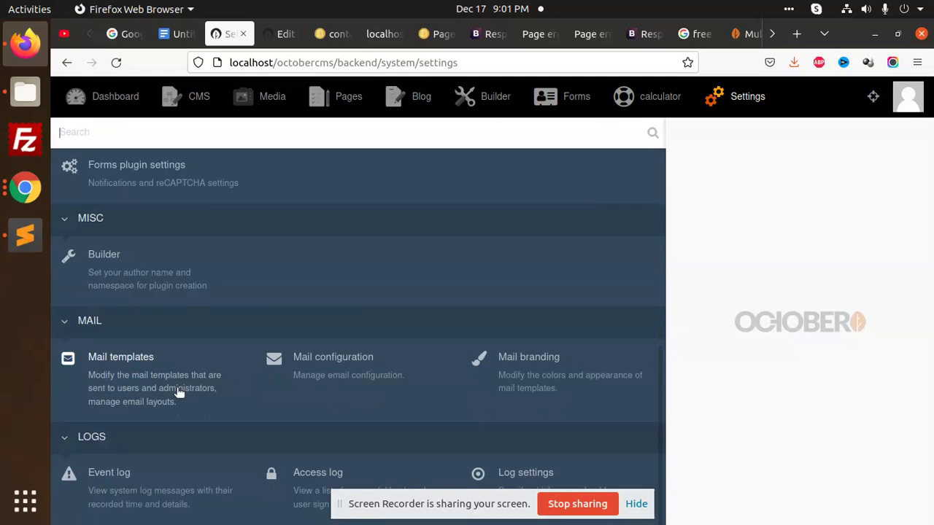
{"action": "scroll", "coordinate": [153, 265], "scroll_direction": "up", "scroll_amount": 2}
{"action": "left_click", "coordinate": [153, 286]}
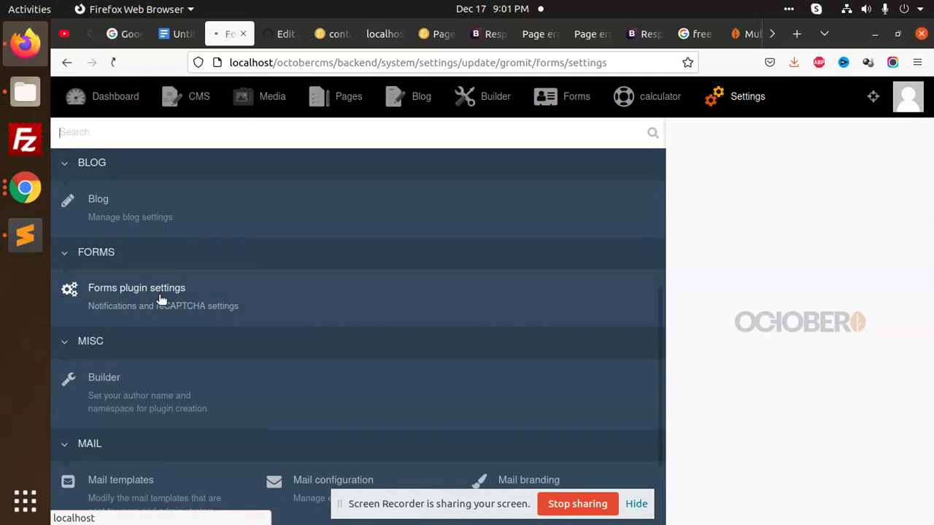
{"action": "left_click", "coordinate": [396, 255]}
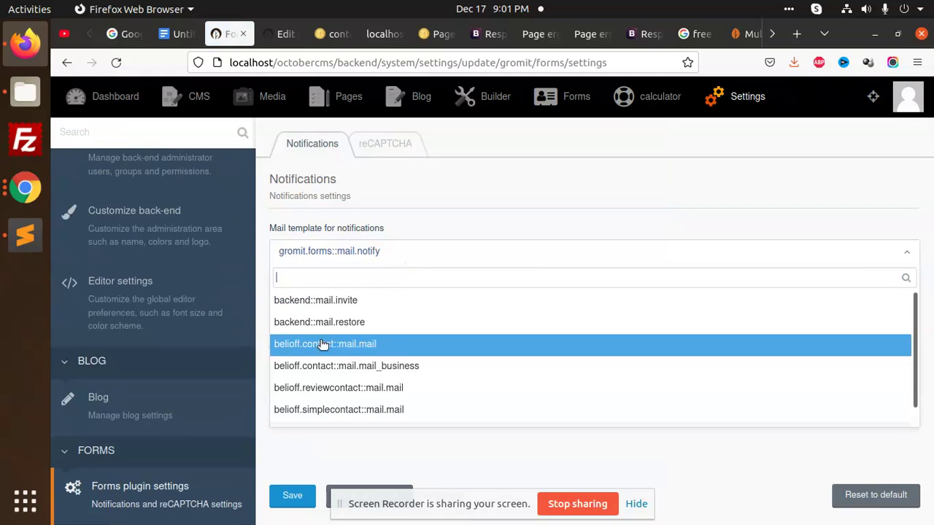
{"action": "left_click", "coordinate": [475, 211]}
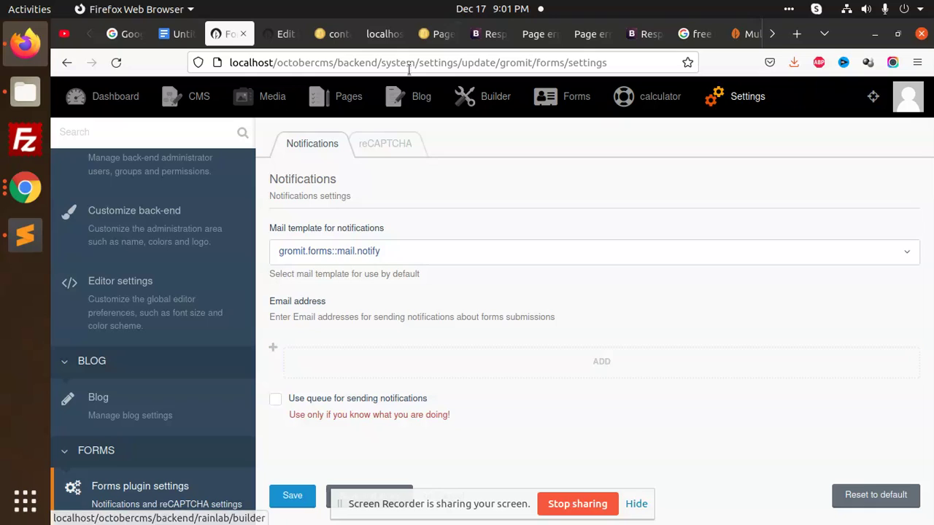
- Look over the empty reCAPTCHA site and secret key fields, then return to the forms list
{"action": "left_click", "coordinate": [384, 143]}
{"action": "left_click", "coordinate": [330, 261]}
{"action": "key", "text": "Tab"}
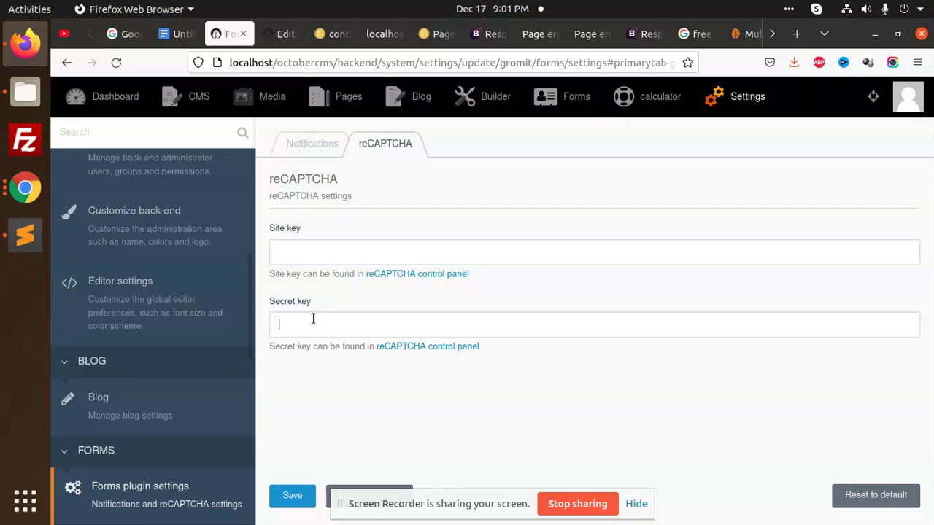
{"action": "left_click", "coordinate": [494, 107]}
{"action": "left_click", "coordinate": [569, 110]}
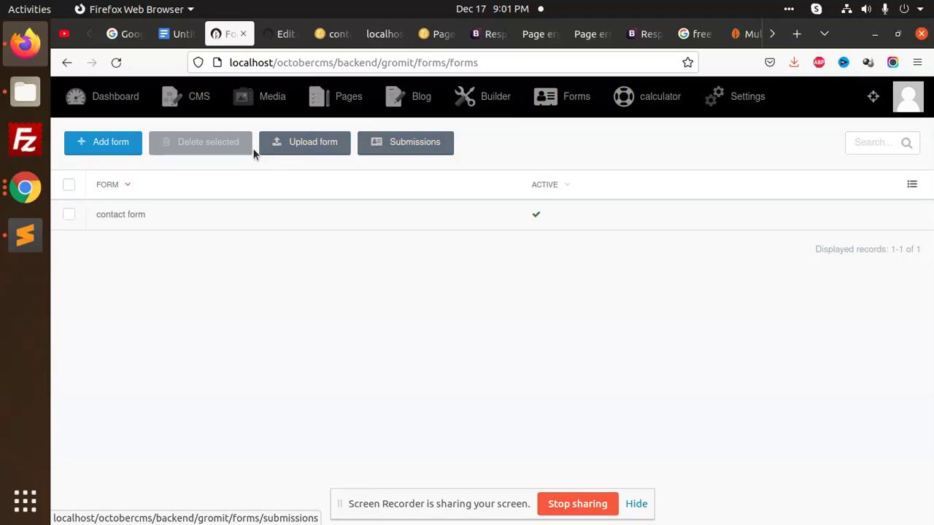
- Open the contact form, show the Add field type dropdown, and zoom the browser out to 80%
{"action": "left_click", "coordinate": [173, 214]}
{"action": "scroll", "coordinate": [169, 341], "scroll_direction": "down", "scroll_amount": 1}
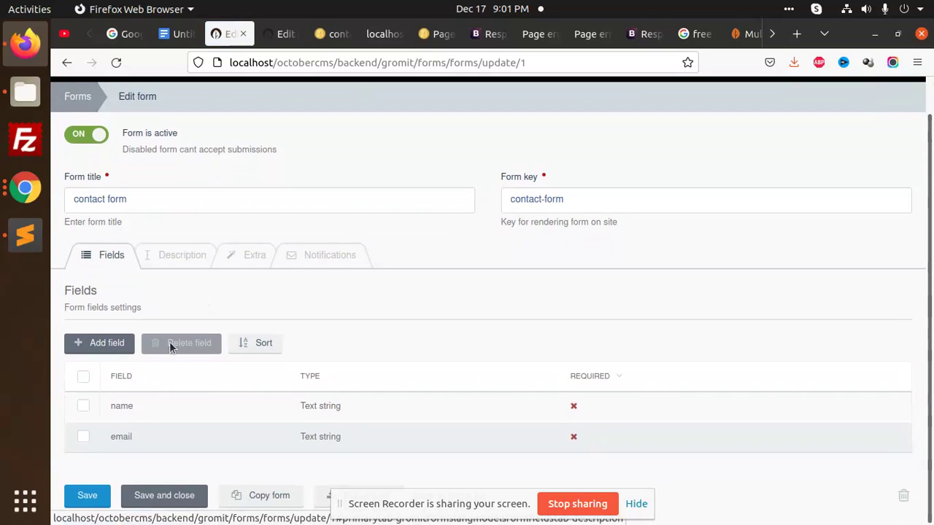
{"action": "left_click", "coordinate": [108, 343]}
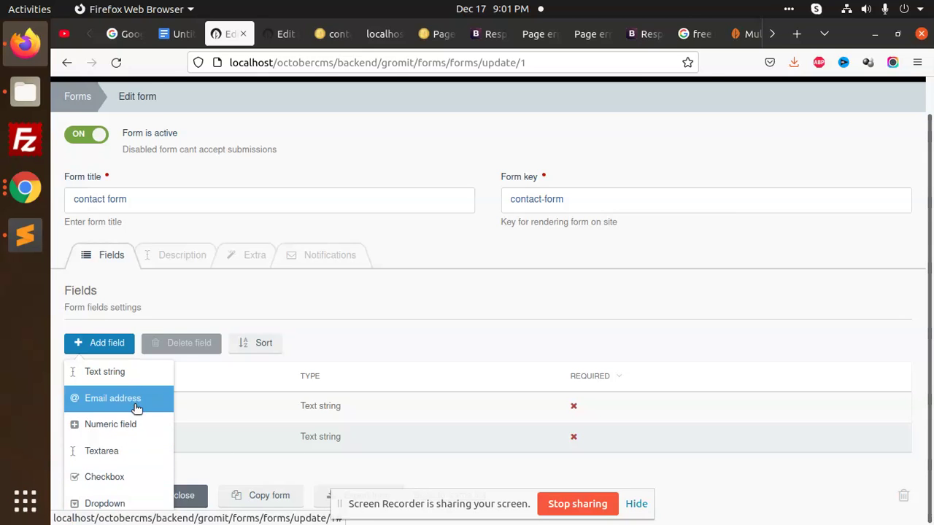
{"action": "scroll", "coordinate": [138, 403], "scroll_direction": "up", "scroll_amount": 1}
{"action": "scroll", "coordinate": [124, 438], "scroll_direction": "down", "scroll_amount": 1}
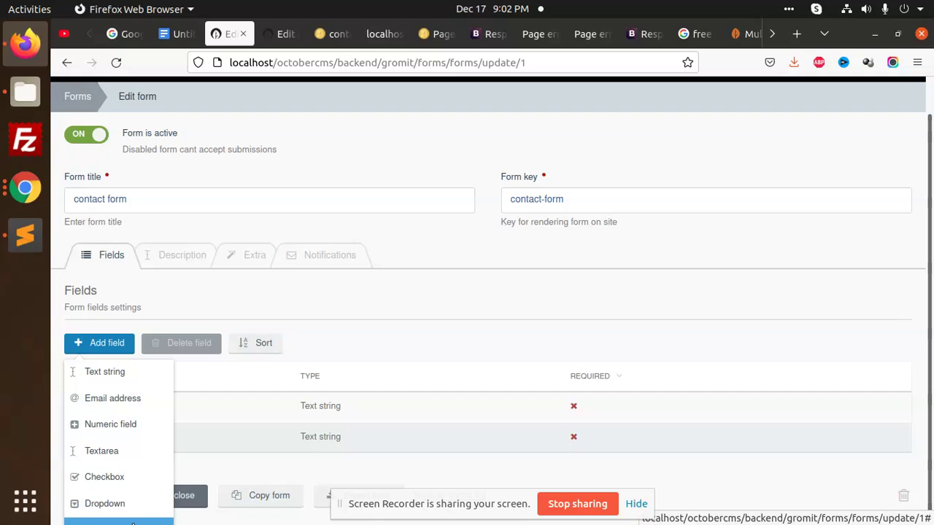
{"action": "key", "text": "ctrl+minus"}
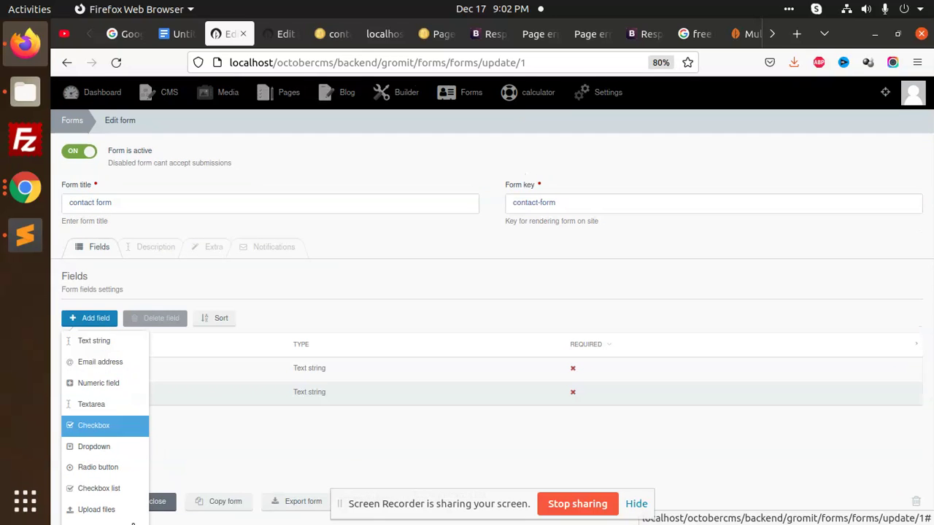